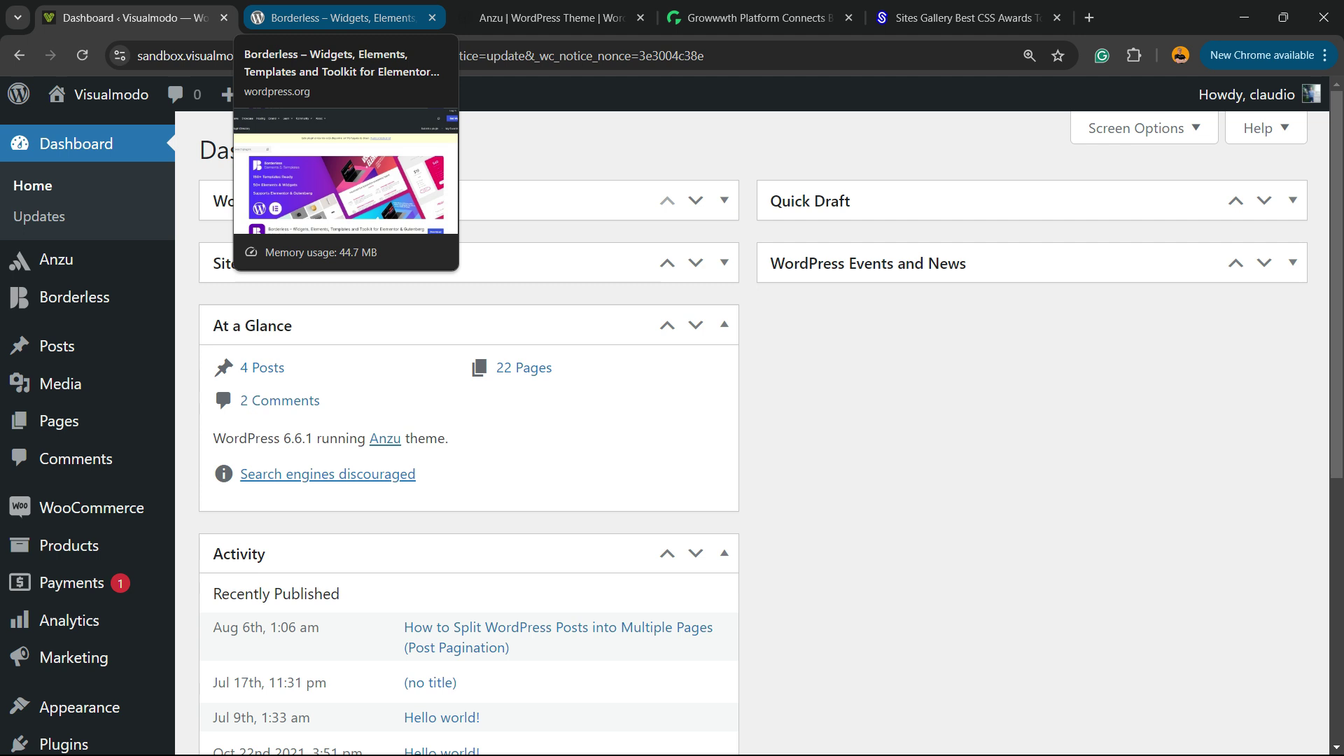
Open the live Visualmodo site in a new browser tab.
{"action": "mouse_move", "coordinate": [105, 94]}
{"action": "right_click", "coordinate": [123, 126]}
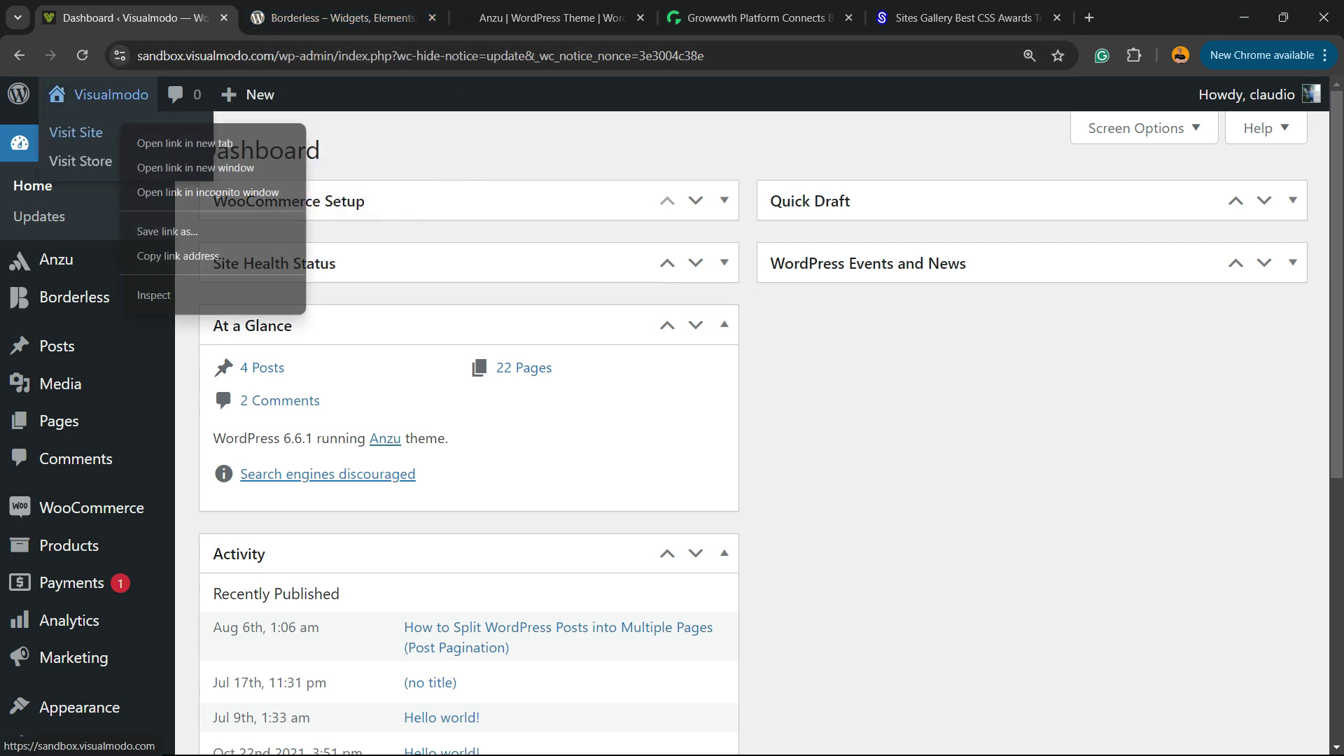
{"action": "left_click", "coordinate": [182, 168]}
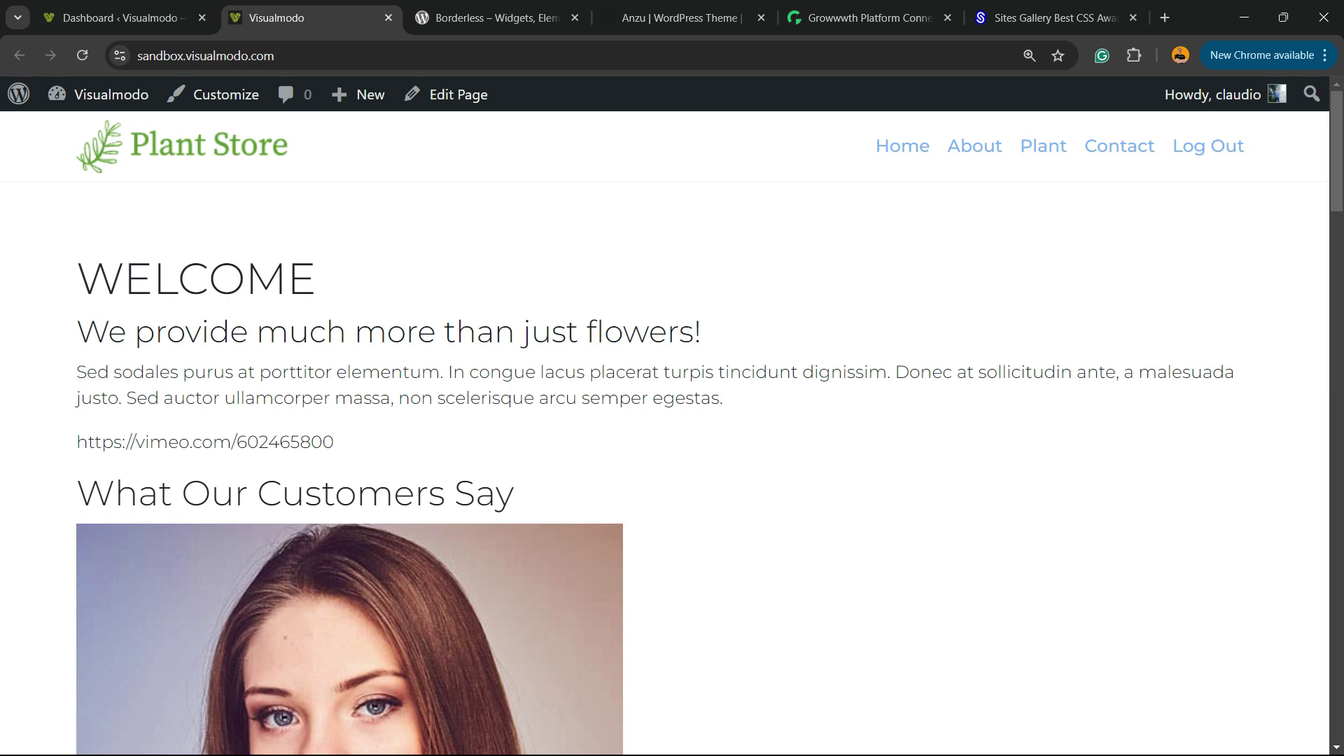
Examine the Plant Store home page's navigation menu and how the header behaves as the page scrolls.
{"action": "left_click_drag", "start_coordinate": [876, 146], "coordinate": [1237, 147]}
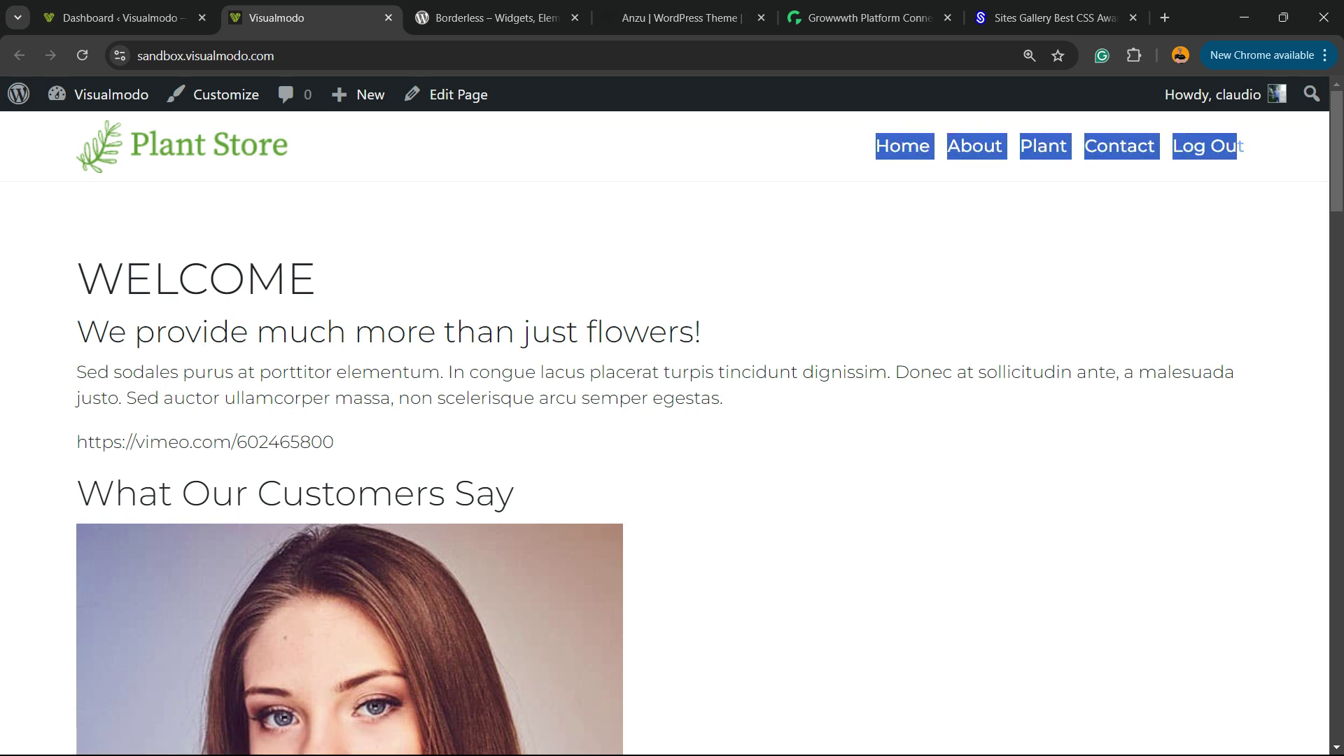
{"action": "left_click", "coordinate": [1078, 231]}
{"action": "scroll", "coordinate": [665, 434], "scroll_direction": "down", "scroll_amount": 15}
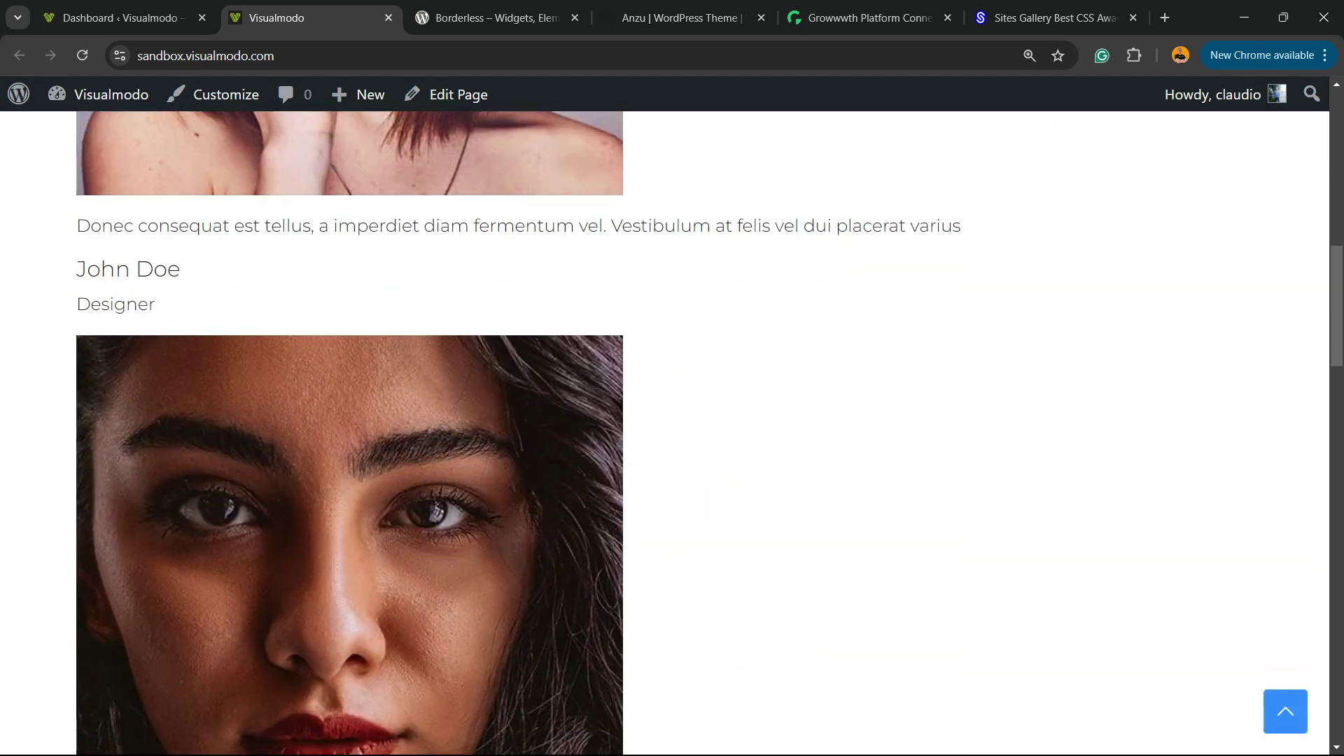
{"action": "scroll", "coordinate": [665, 434], "scroll_direction": "down", "scroll_amount": 14}
{"action": "scroll", "coordinate": [666, 434], "scroll_direction": "up", "scroll_amount": 20}
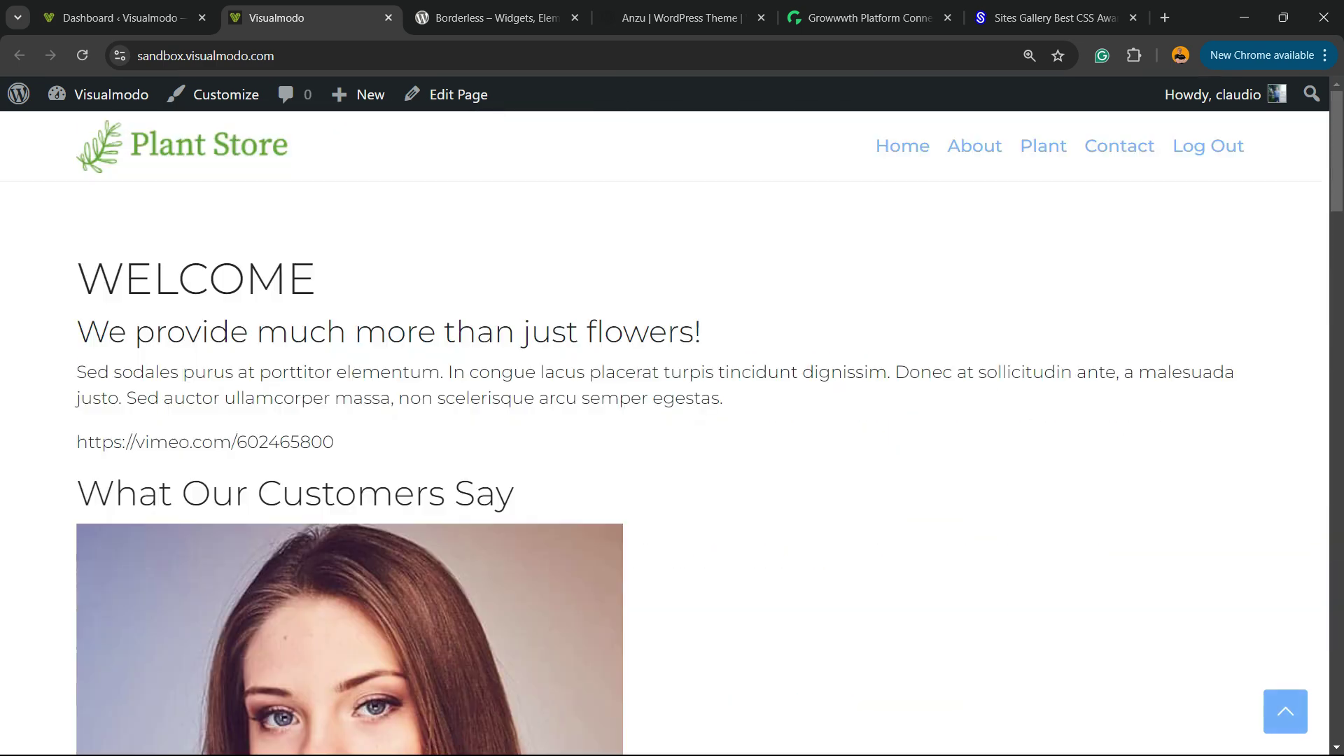
{"action": "scroll", "coordinate": [665, 434], "scroll_direction": "down", "scroll_amount": 12}
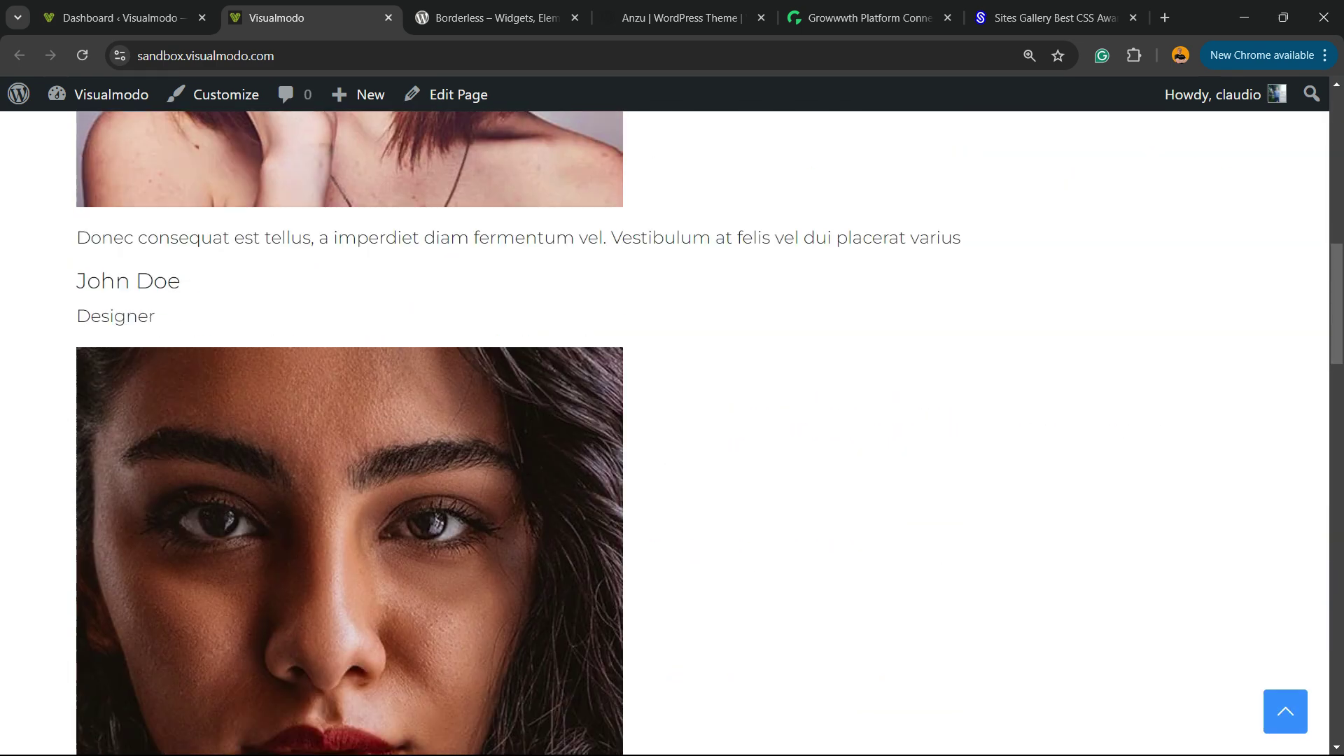
{"action": "scroll", "coordinate": [665, 434], "scroll_direction": "down", "scroll_amount": 18}
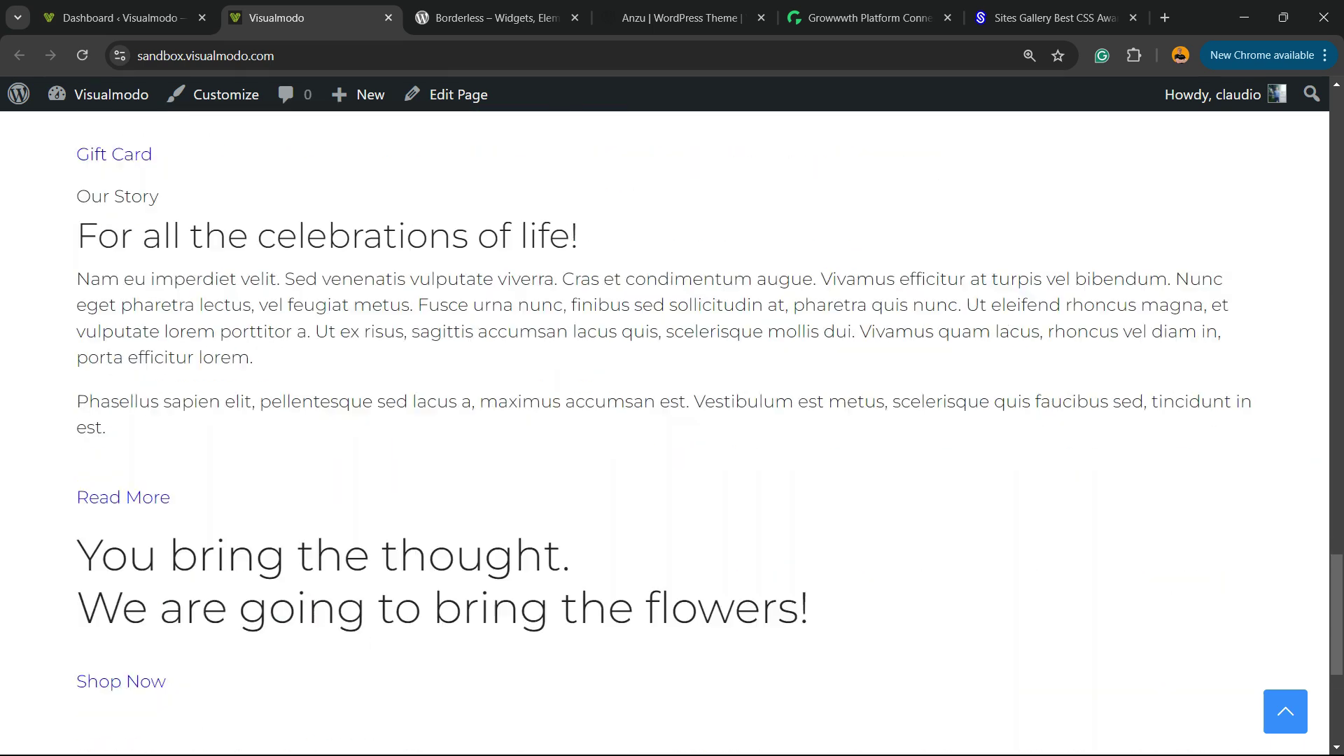
{"action": "scroll", "coordinate": [665, 434], "scroll_direction": "up", "scroll_amount": 20}
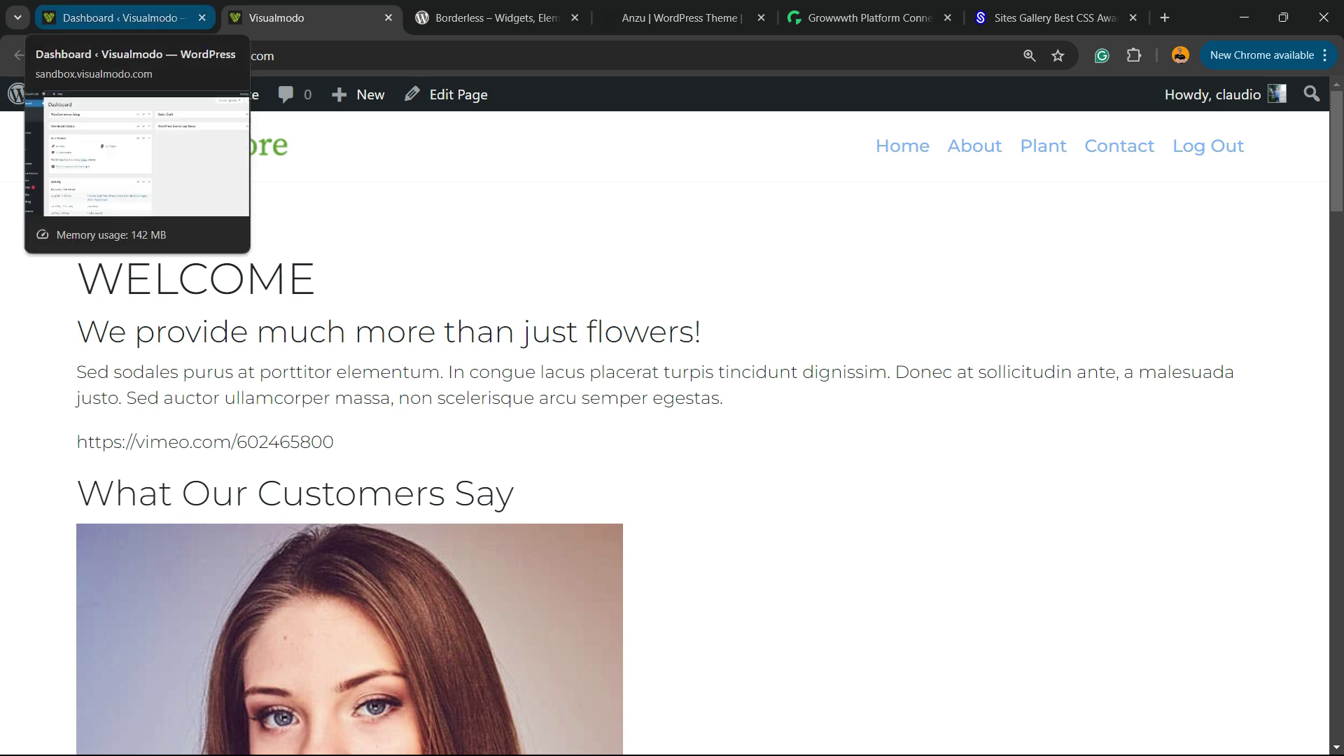
Return to the WordPress dashboard and open the page for adding a new plugin.
{"action": "left_click", "coordinate": [119, 18]}
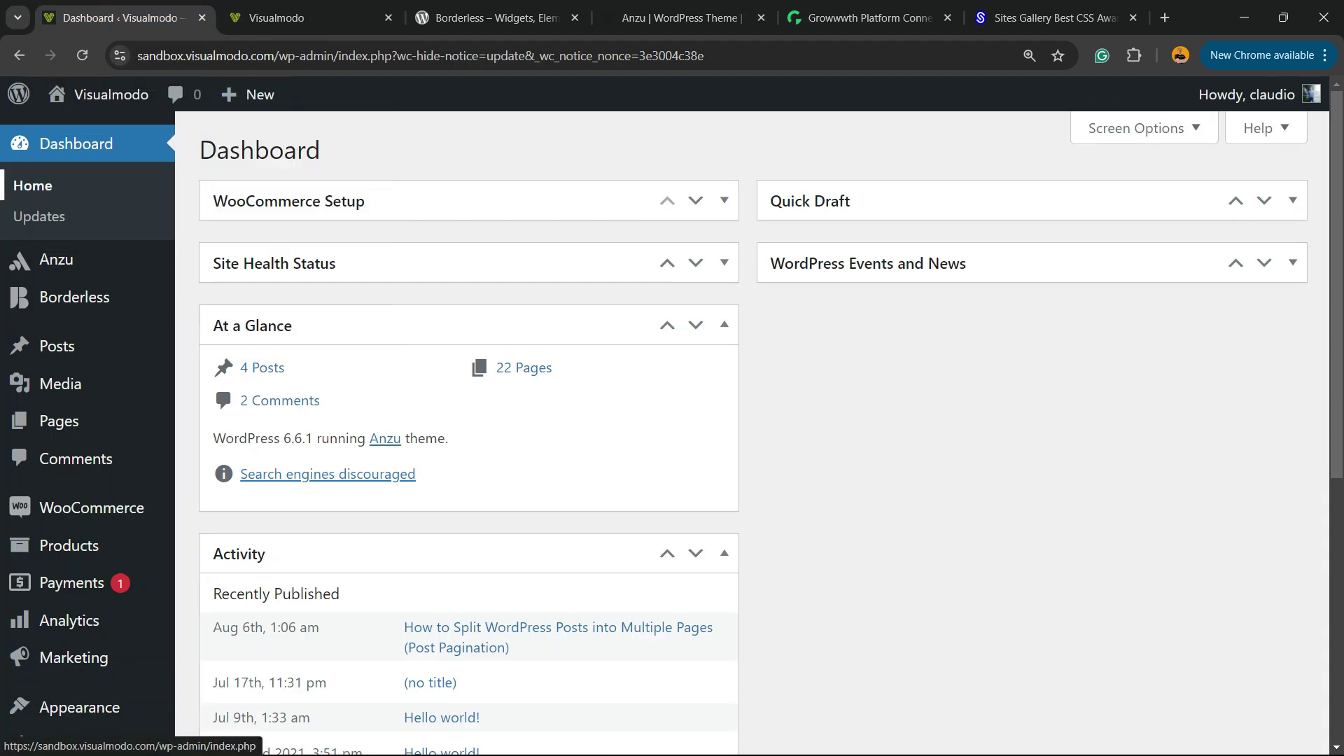
{"action": "mouse_move", "coordinate": [56, 259]}
{"action": "scroll", "coordinate": [56, 259], "scroll_direction": "down", "scroll_amount": 2}
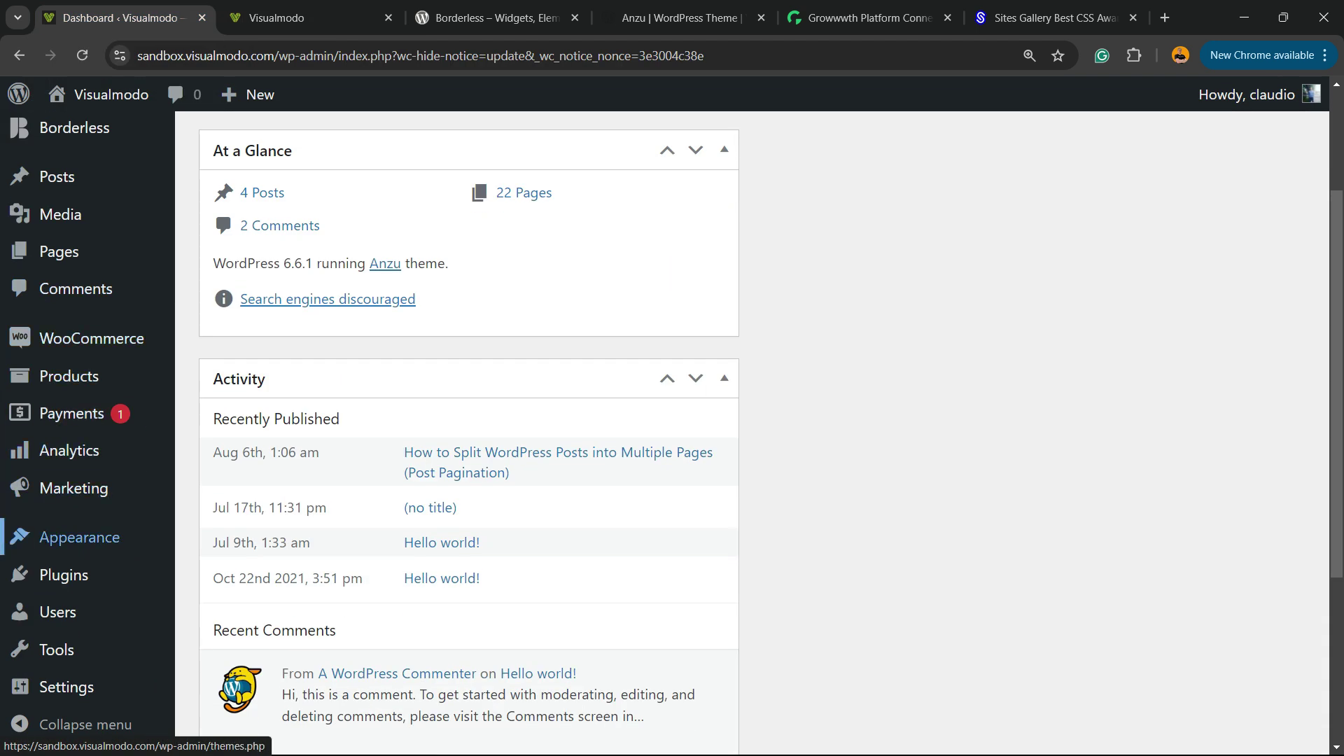
{"action": "mouse_move", "coordinate": [70, 575]}
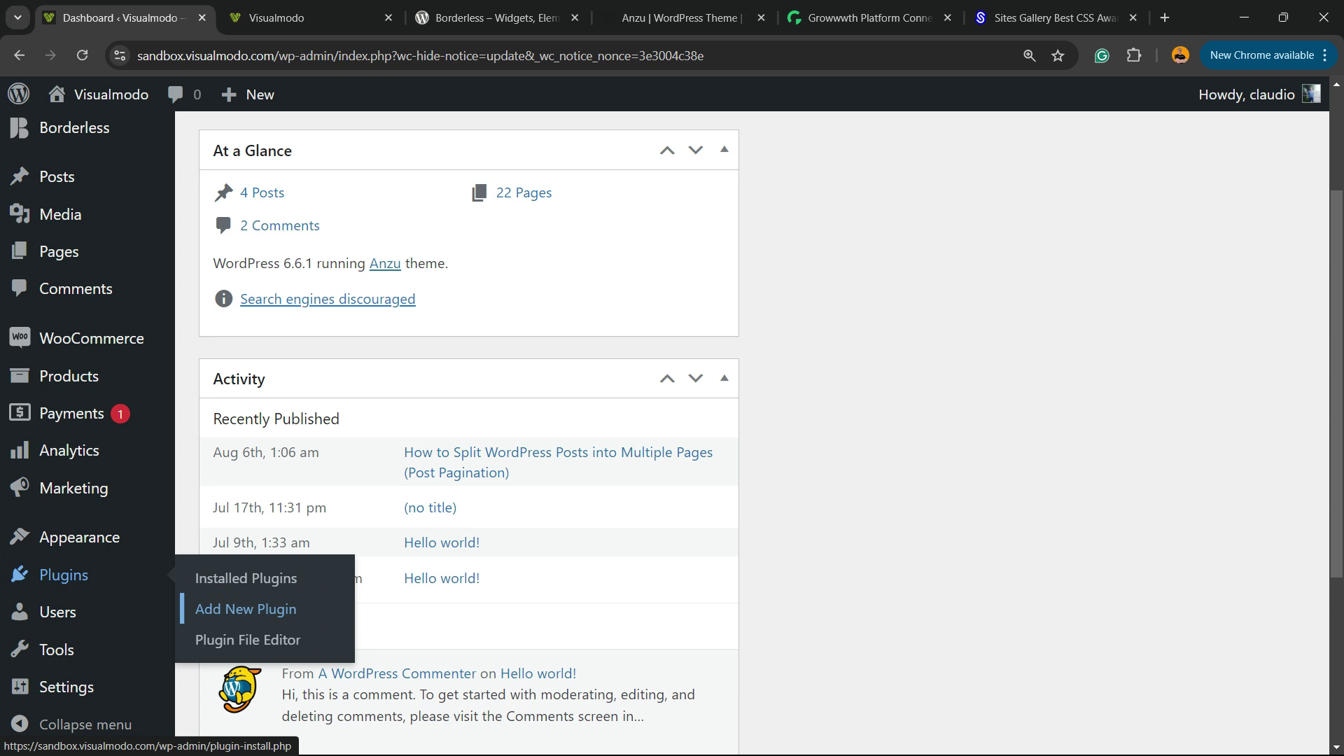
{"action": "left_click", "coordinate": [256, 609]}
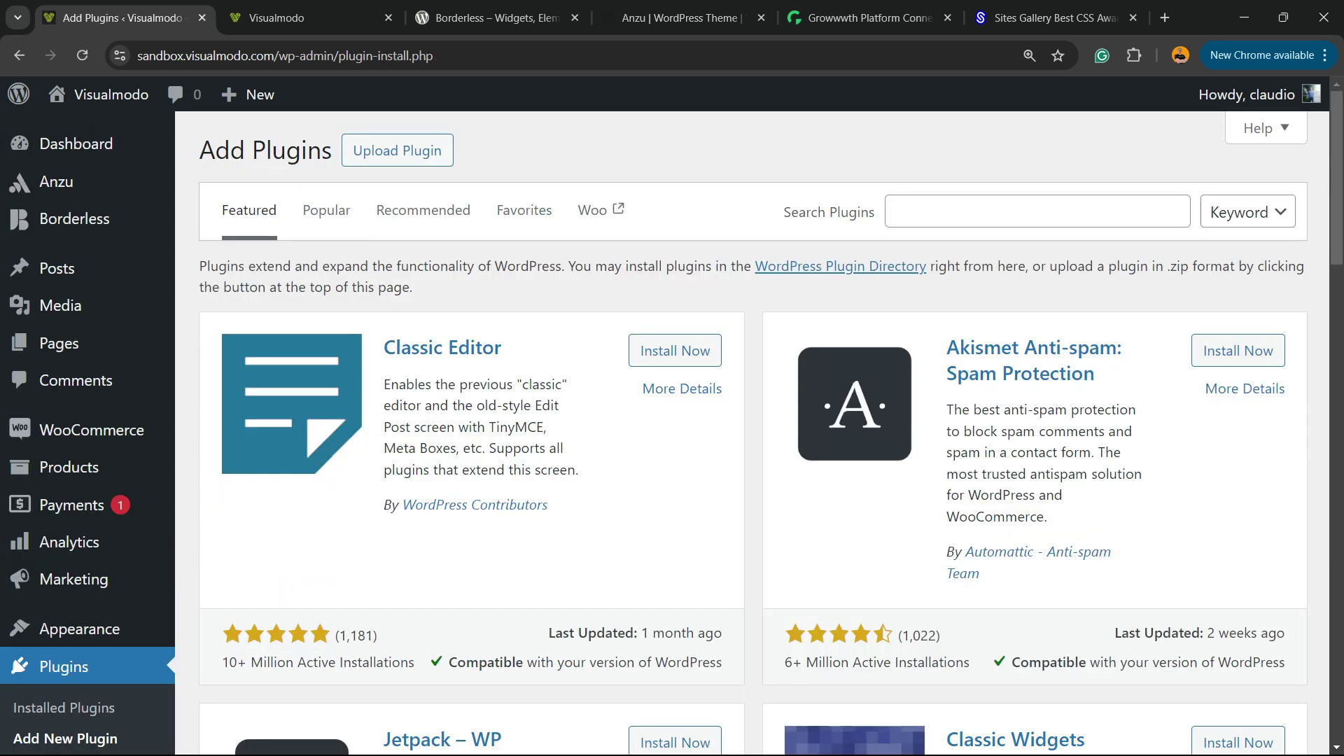
Search the plugin directory for "sticky".
{"action": "left_click_drag", "start_coordinate": [783, 212], "coordinate": [876, 212]}
{"action": "left_click", "coordinate": [989, 211]}
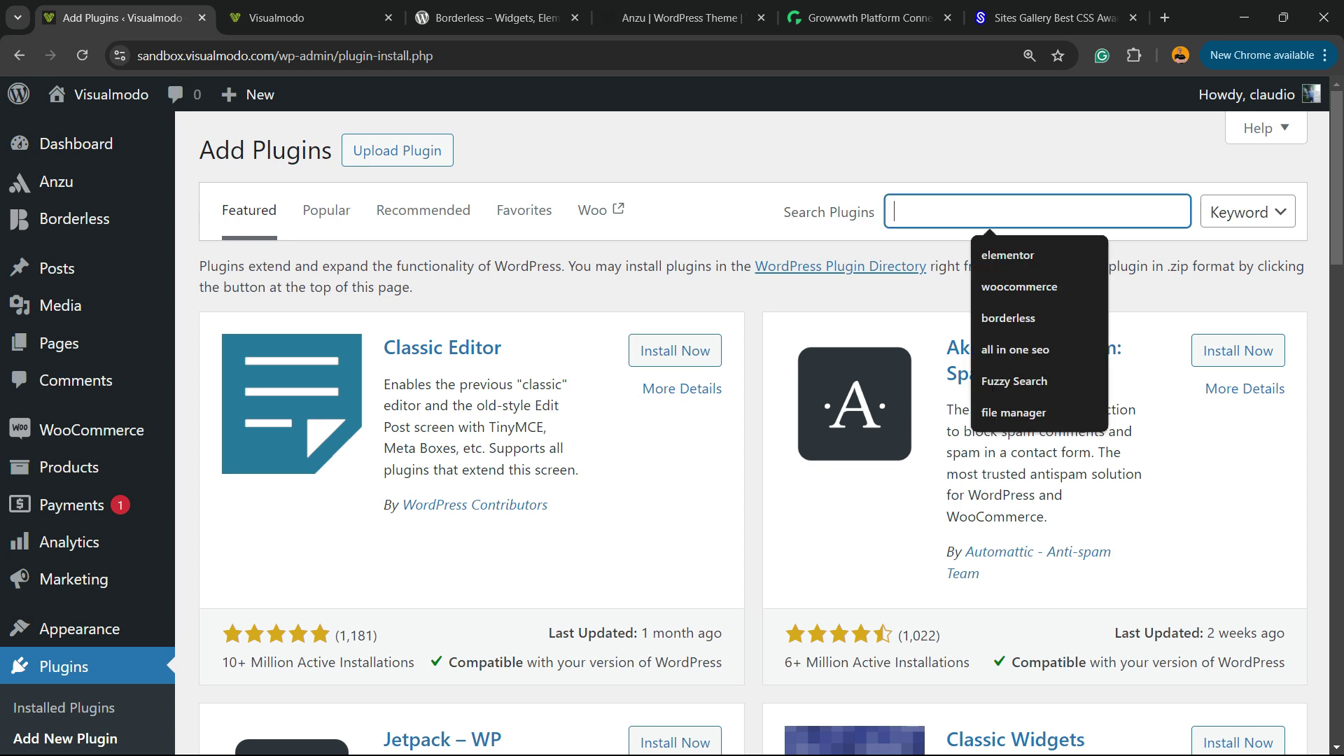
{"action": "type", "text": "sti"}
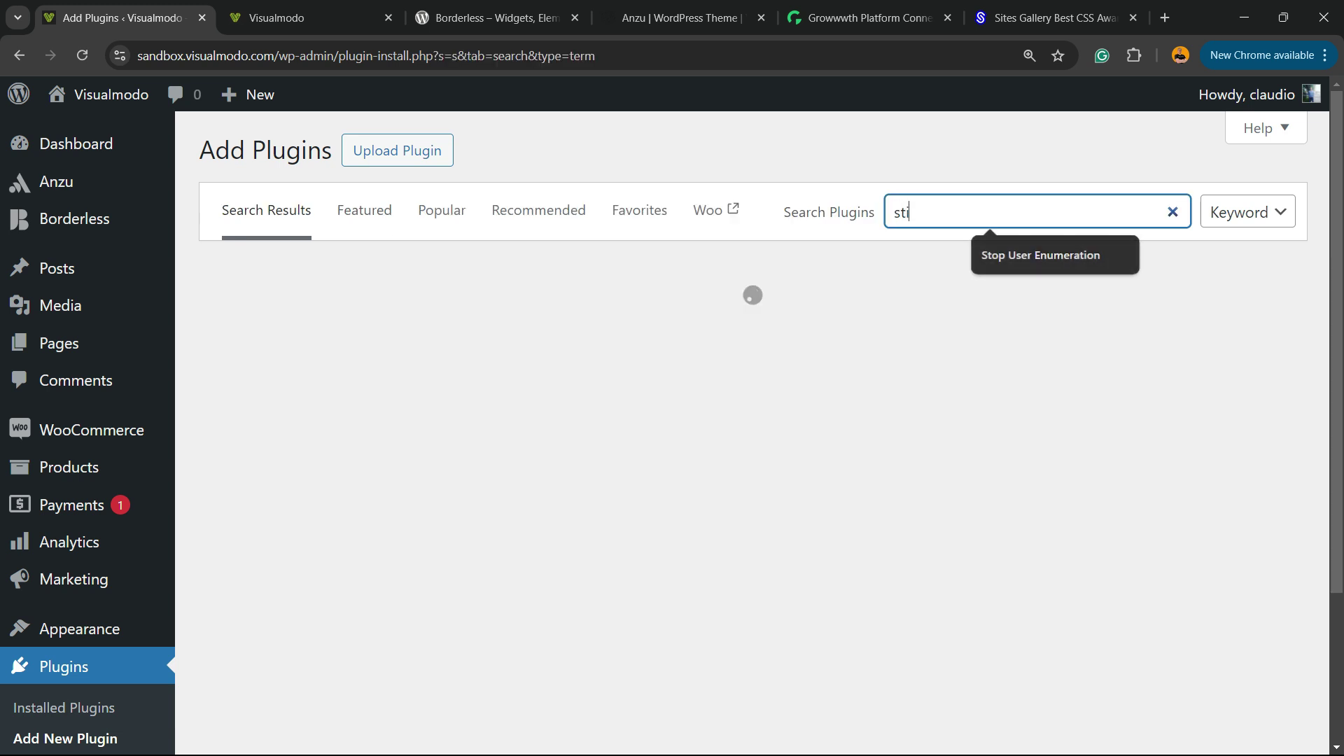
{"action": "type", "text": "ck"}
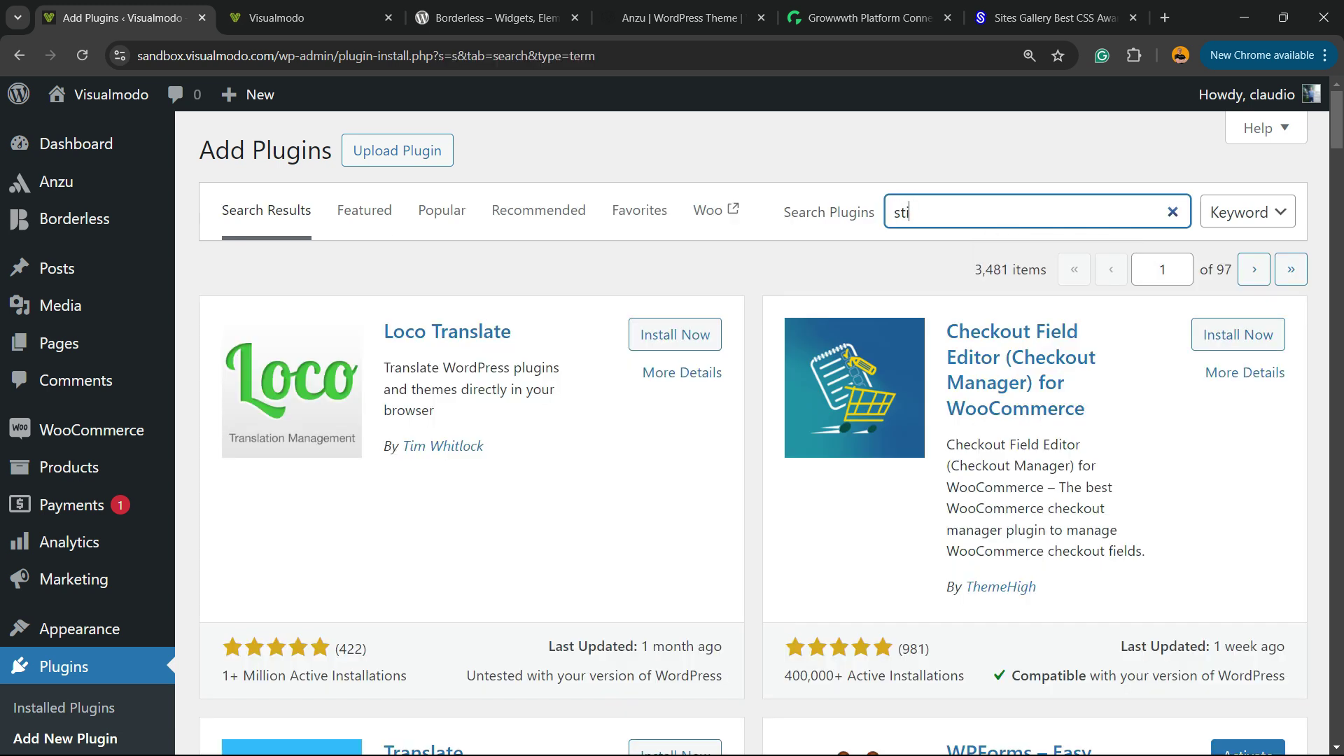
{"action": "type", "text": "y"}
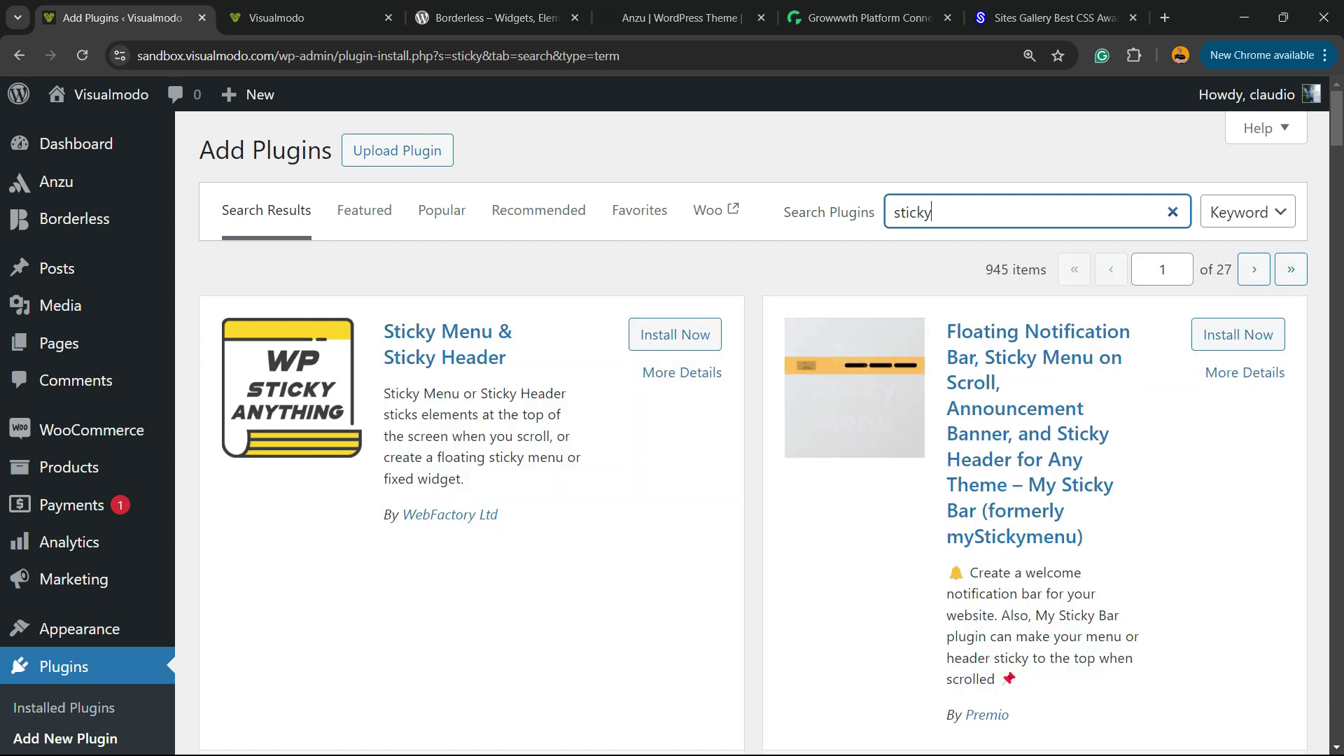
Install and activate the Sticky Menu & Sticky Header plugin, dismissing its thank-you notice.
{"action": "left_click_drag", "start_coordinate": [508, 359], "coordinate": [442, 358]}
{"action": "triple_click", "coordinate": [473, 357]}
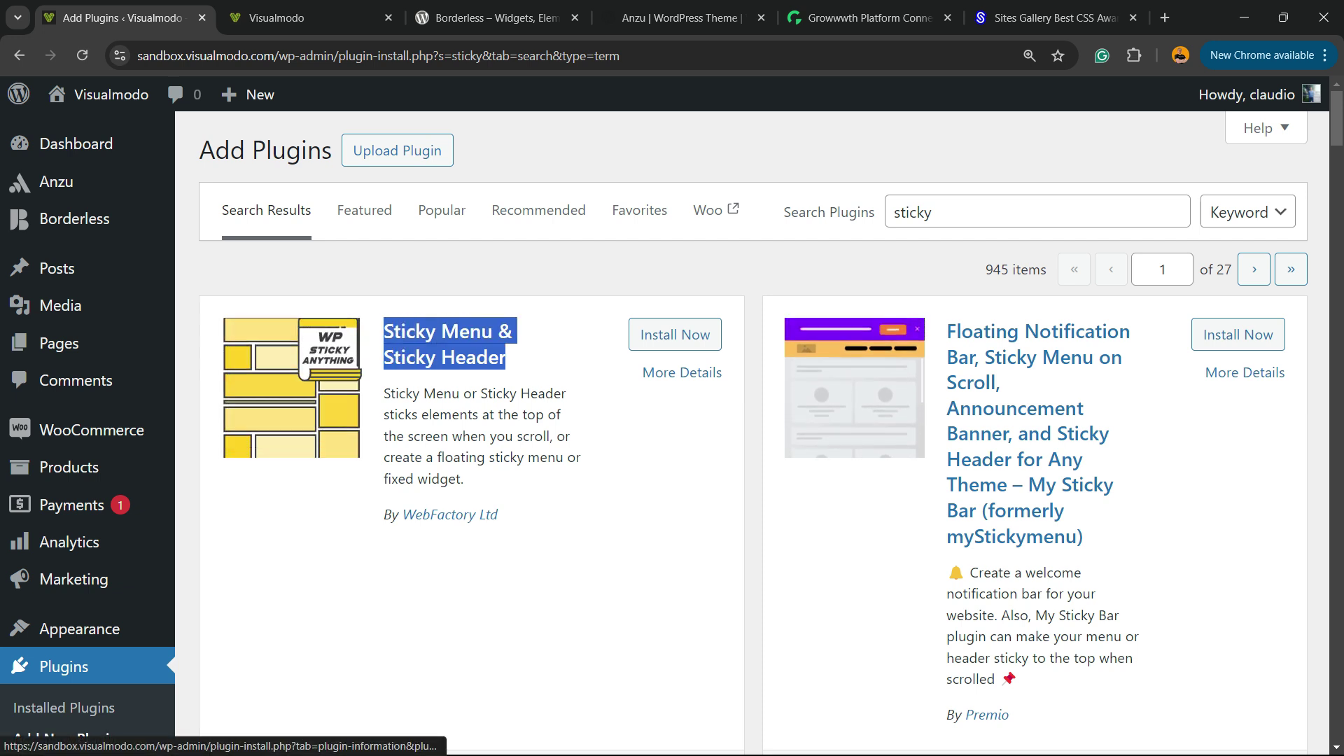
{"action": "left_click", "coordinate": [675, 335]}
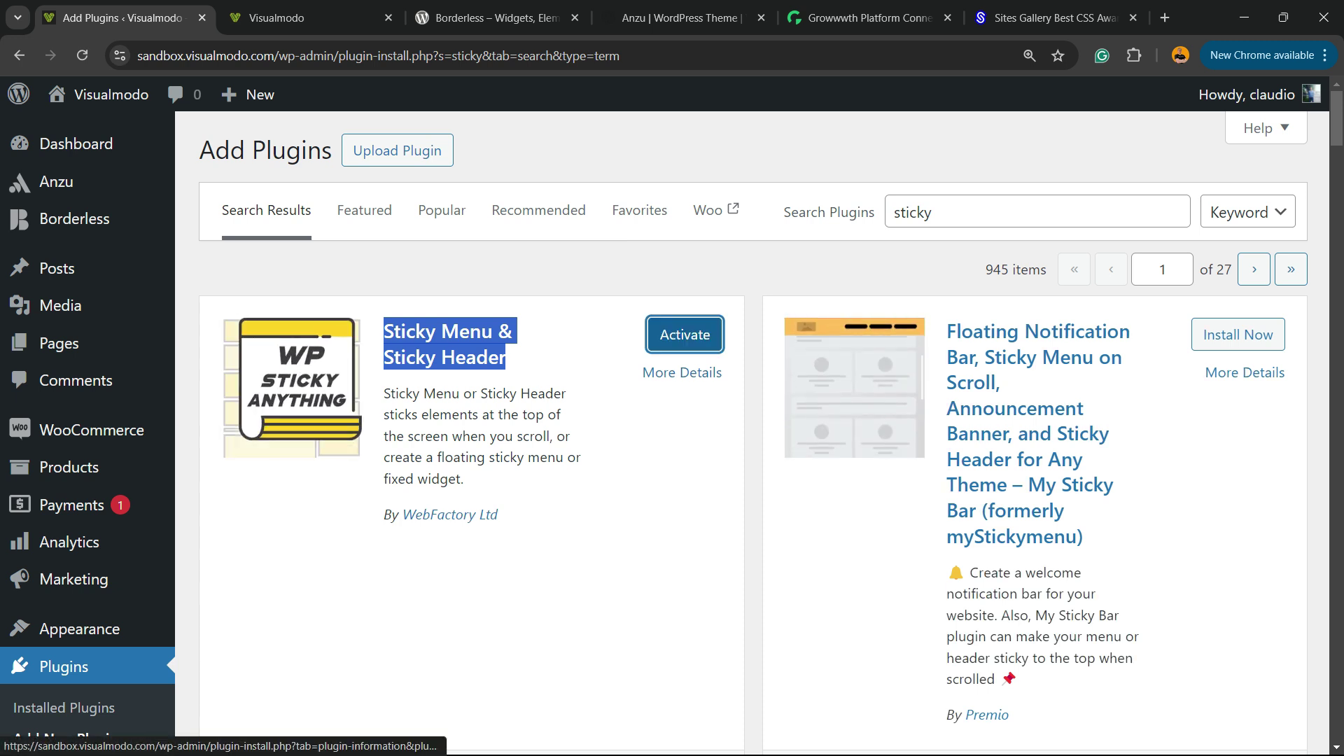
{"action": "left_click", "coordinate": [685, 334]}
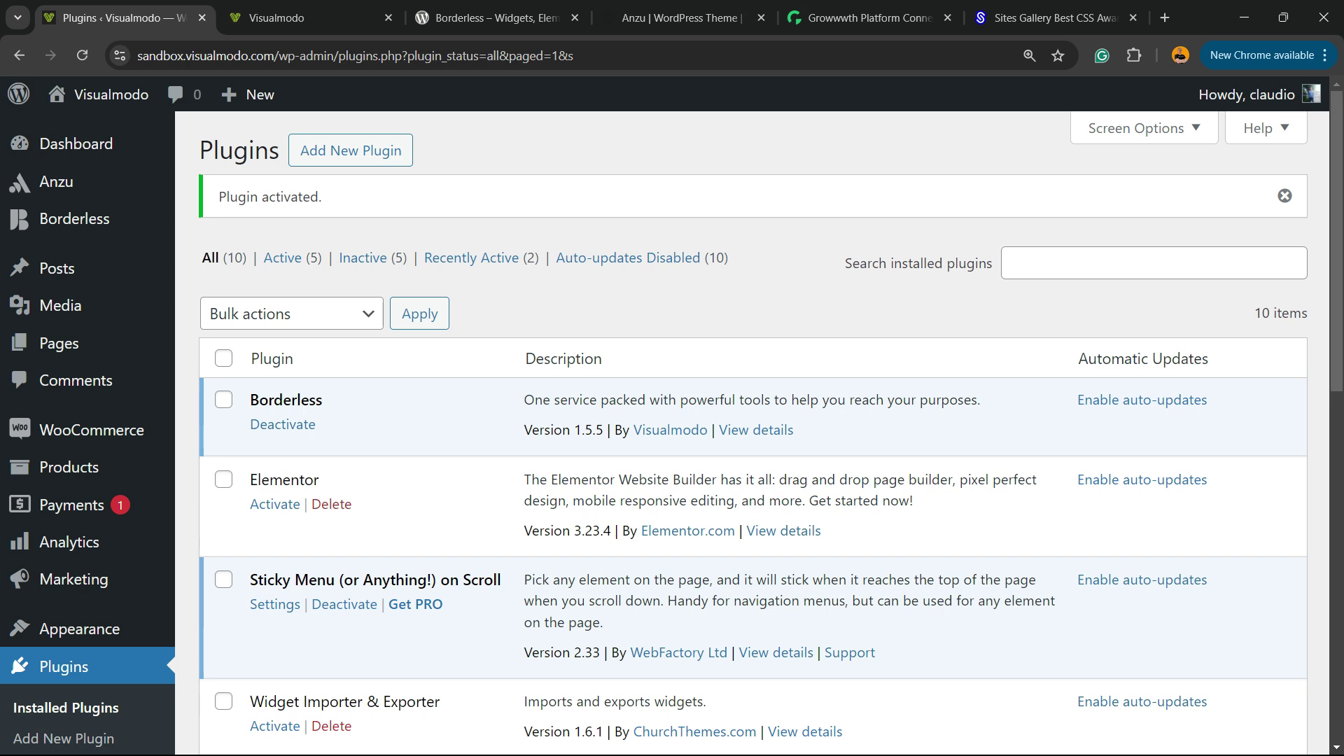
{"action": "scroll", "coordinate": [221, 308], "scroll_direction": "down", "scroll_amount": 4}
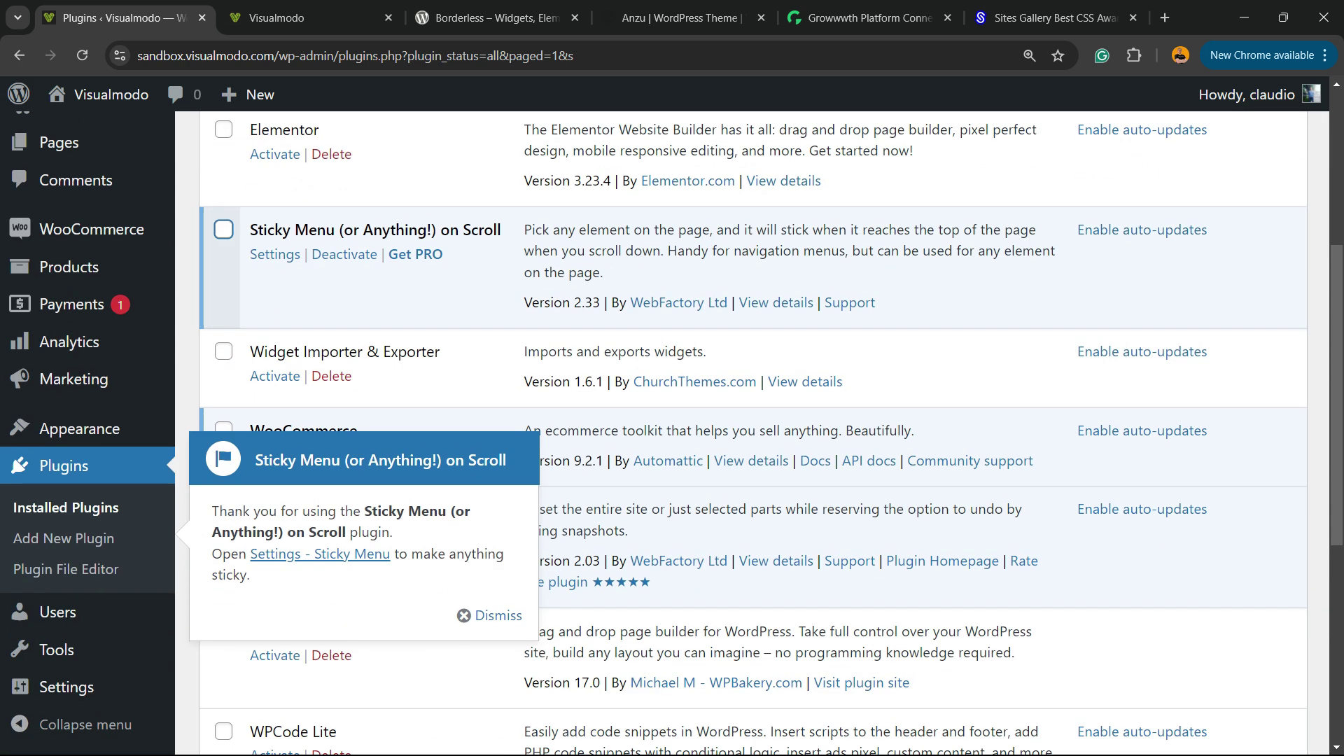
{"action": "left_click", "coordinate": [488, 616]}
Open the Sticky Menu (or Anything!) settings page and close the WP Sticky PRO offer.
{"action": "mouse_move", "coordinate": [70, 378]}
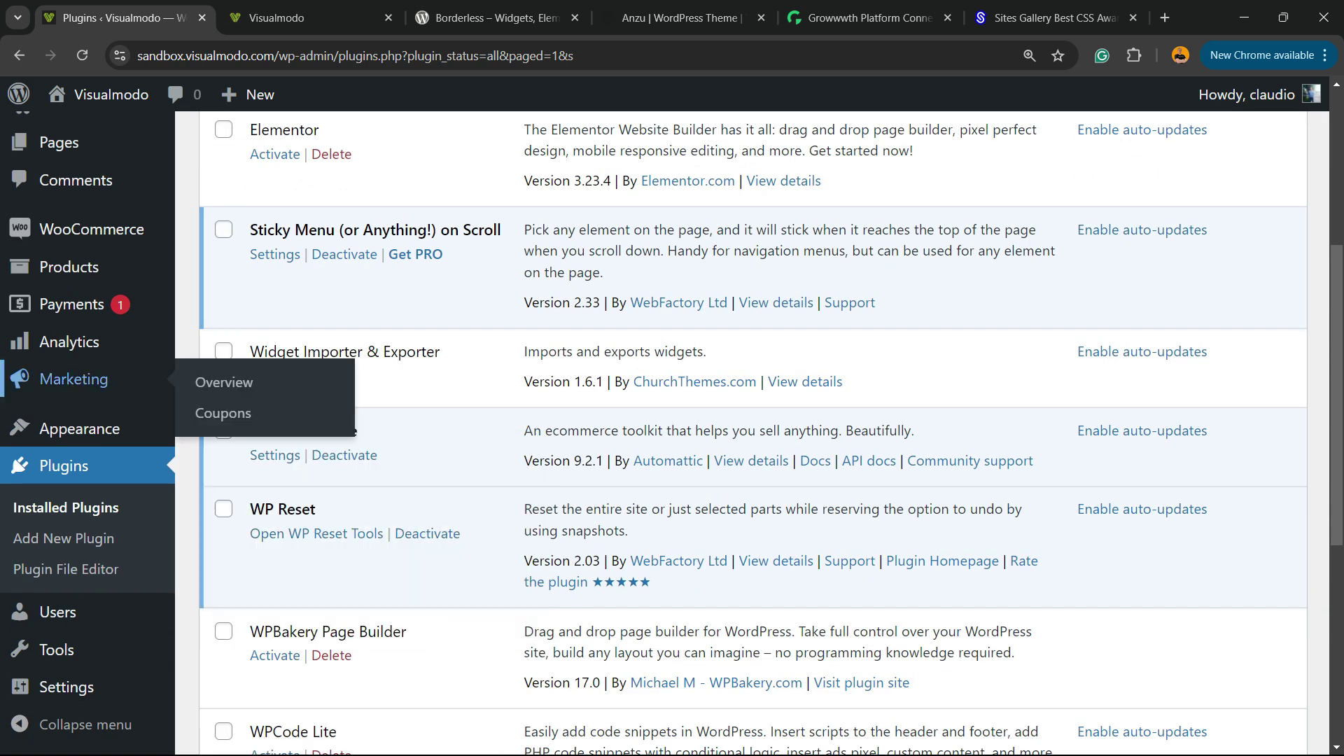
{"action": "scroll", "coordinate": [70, 379], "scroll_direction": "down", "scroll_amount": 3}
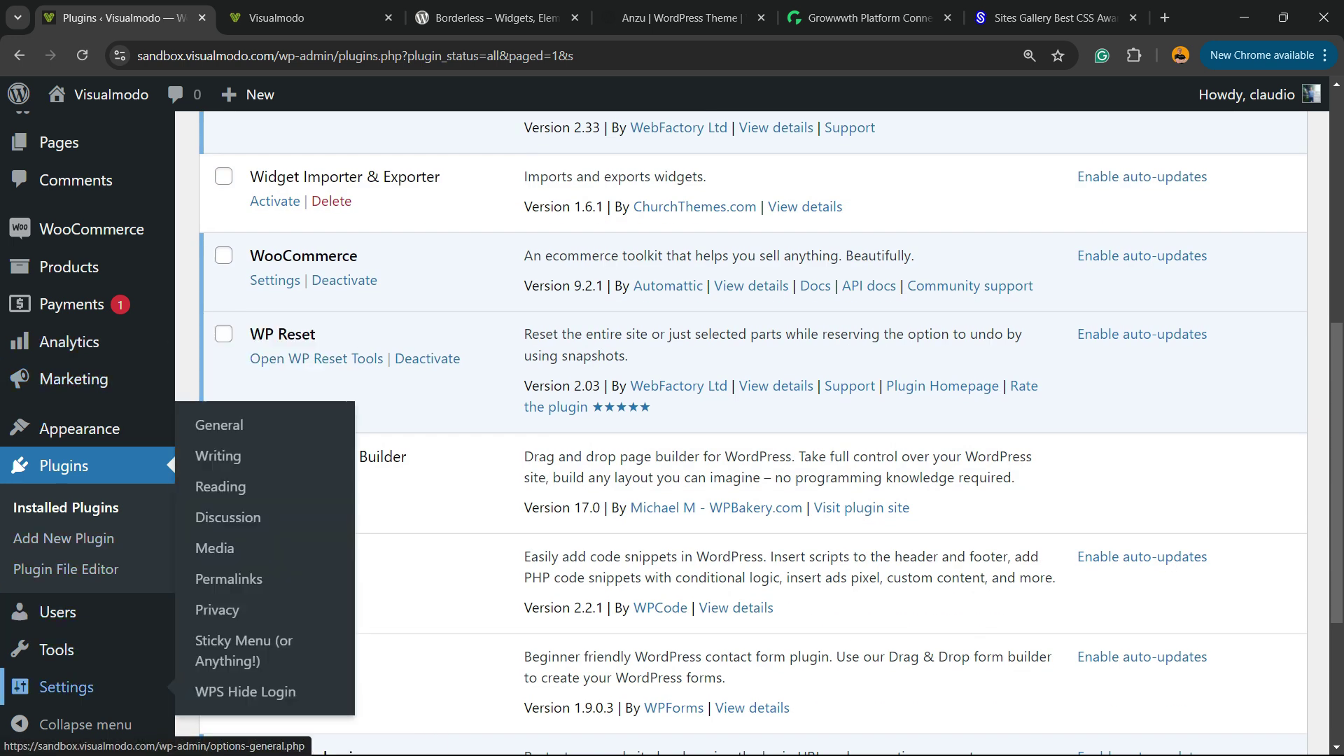
{"action": "left_click", "coordinate": [78, 690]}
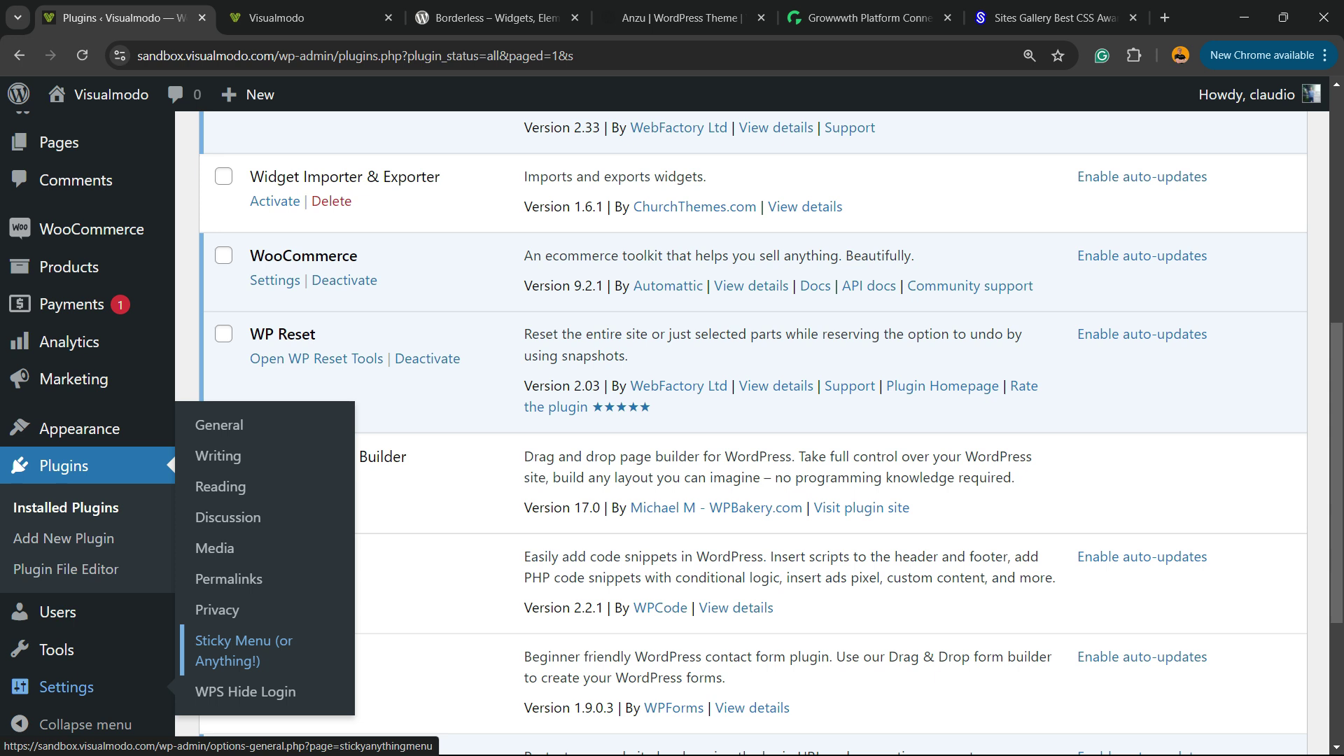
{"action": "left_click", "coordinate": [231, 647]}
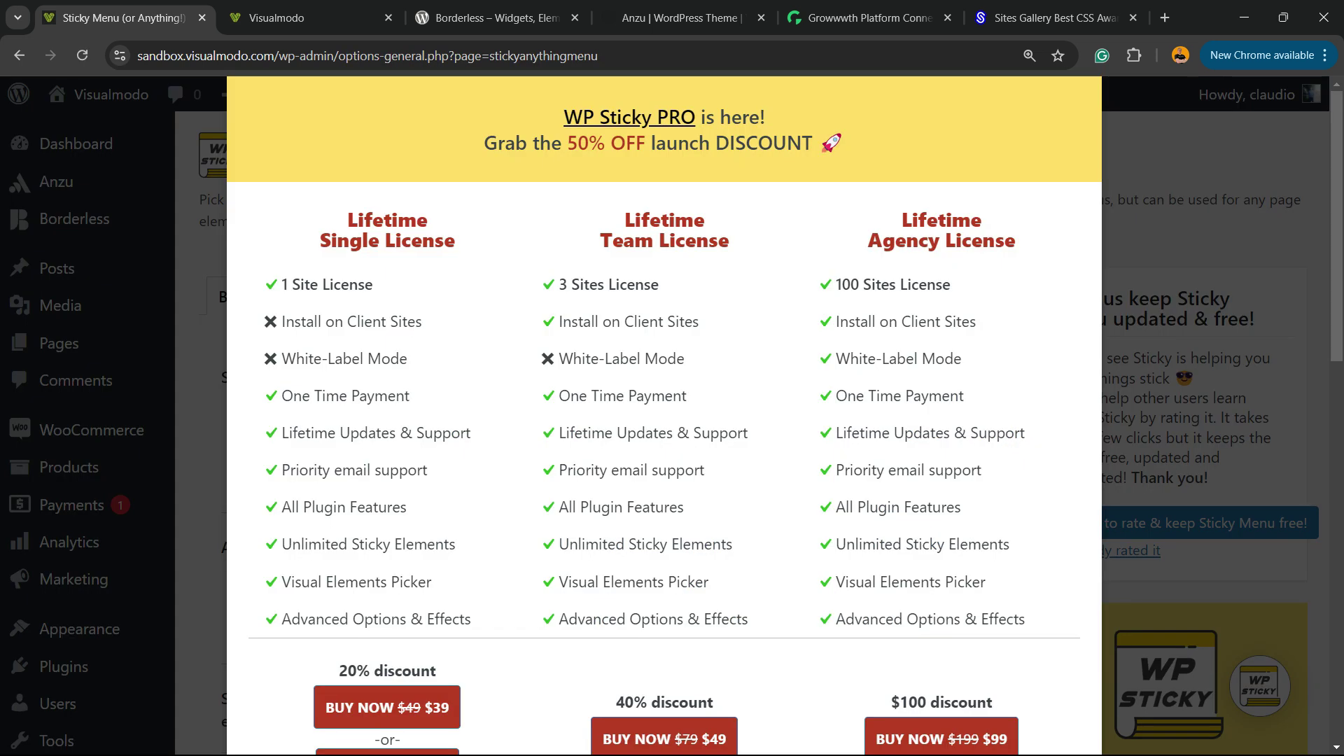
{"action": "key", "text": "ctrl+minus"}
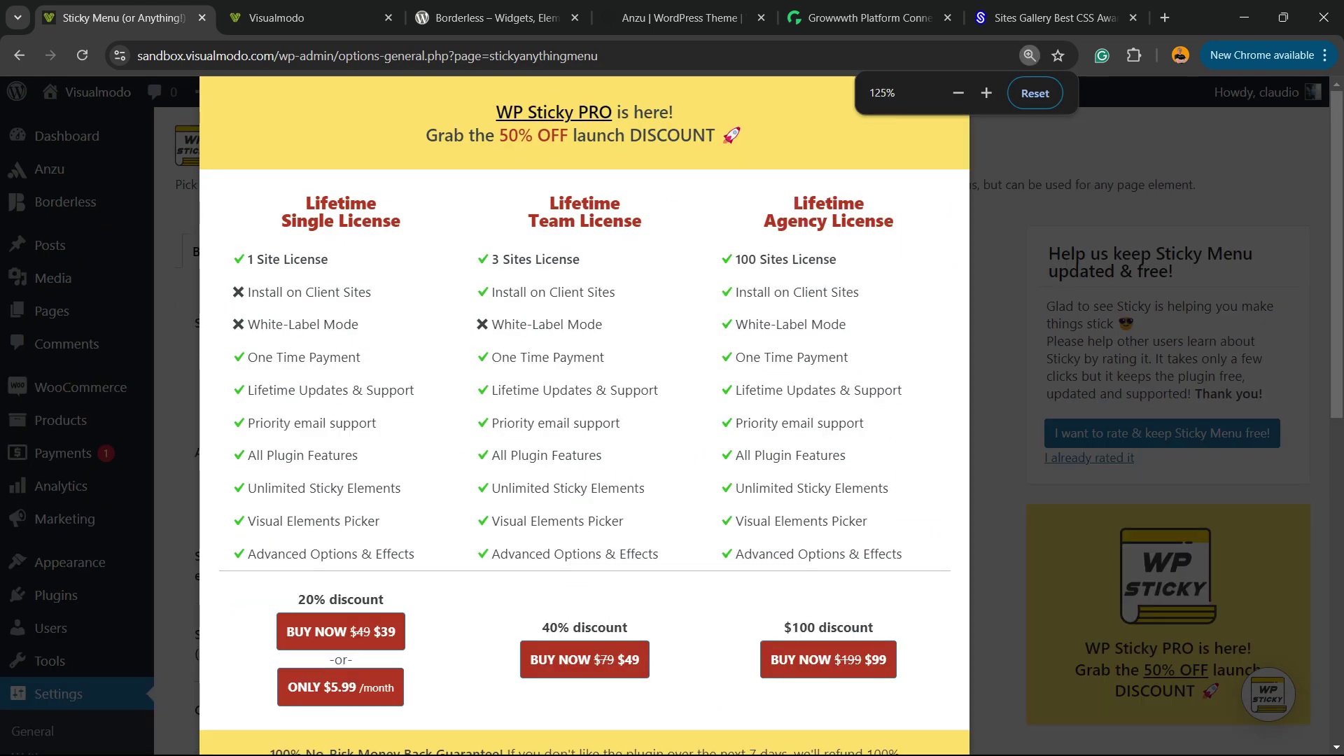
{"action": "key", "text": "ctrl+plus"}
{"action": "key", "text": "Escape"}
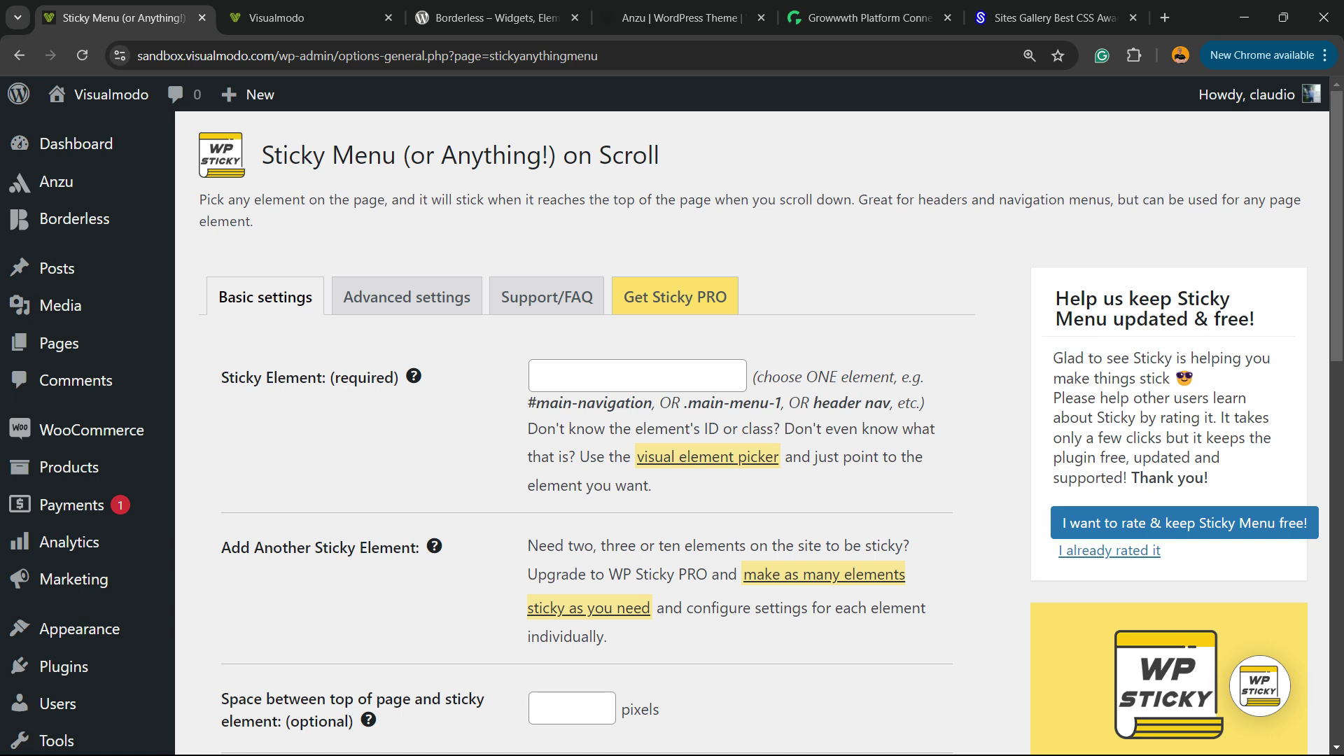
Enter #main-navigation as the required sticky element.
{"action": "triple_click", "coordinate": [311, 378]}
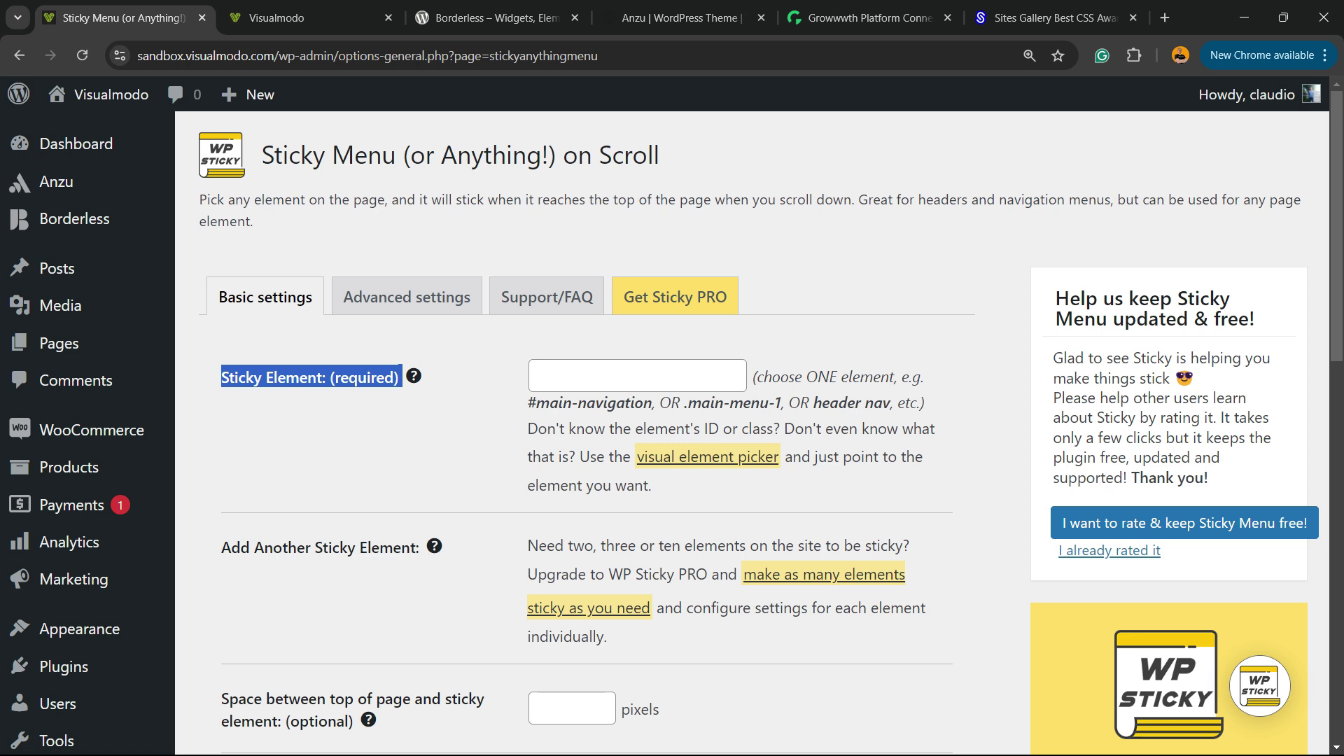
{"action": "triple_click", "coordinate": [264, 377]}
{"action": "left_click_drag", "start_coordinate": [528, 403], "coordinate": [653, 402]}
{"action": "key", "text": "ctrl+c"}
{"action": "right_click", "coordinate": [616, 381]}
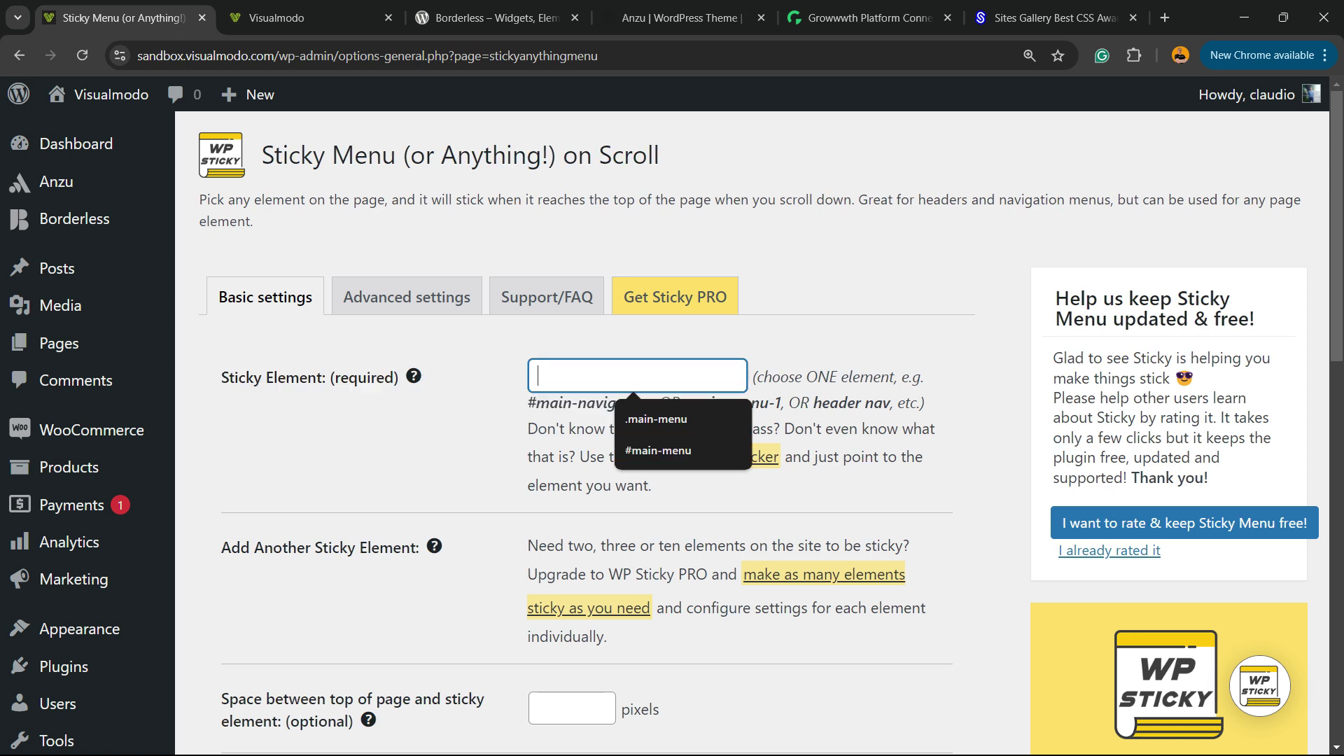
{"action": "left_click", "coordinate": [641, 445]}
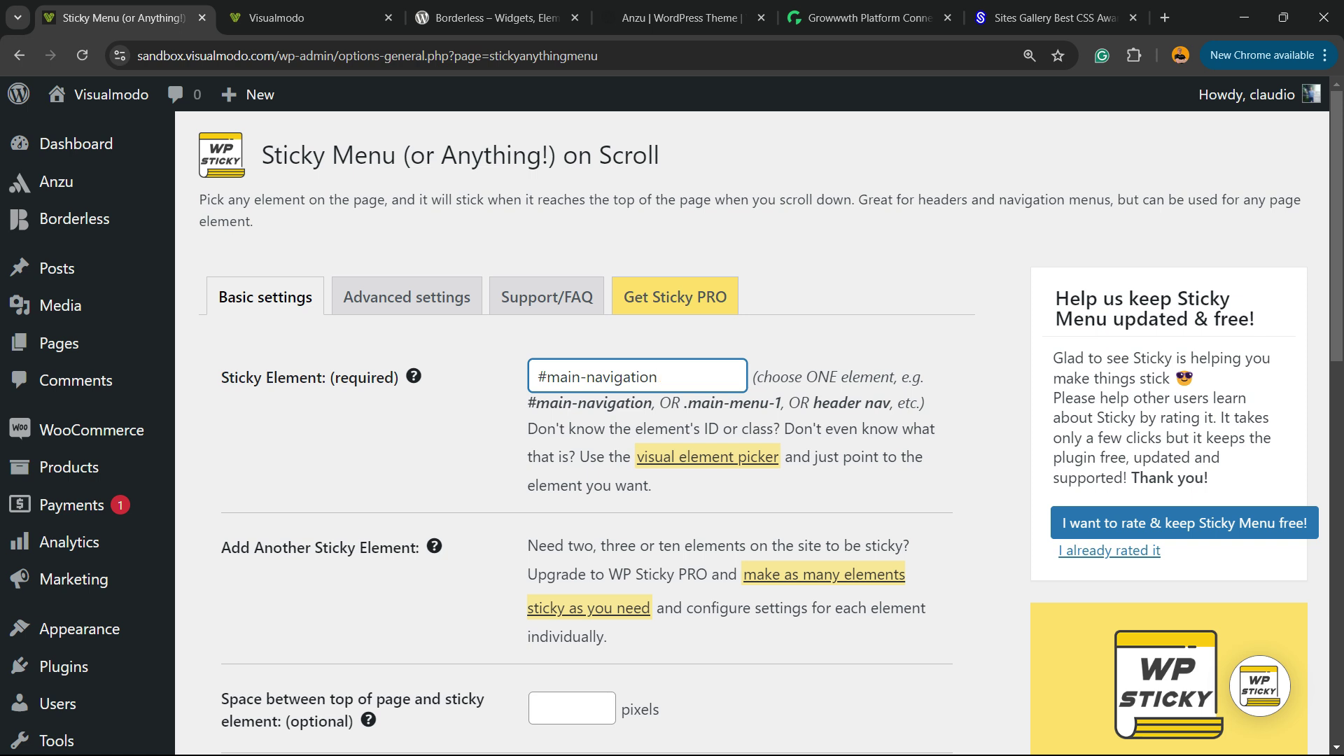
Replace the sticky element's value with #main-menu.
{"action": "left_click_drag", "start_coordinate": [688, 402], "coordinate": [769, 403]}
{"action": "key", "text": "ctrl+c"}
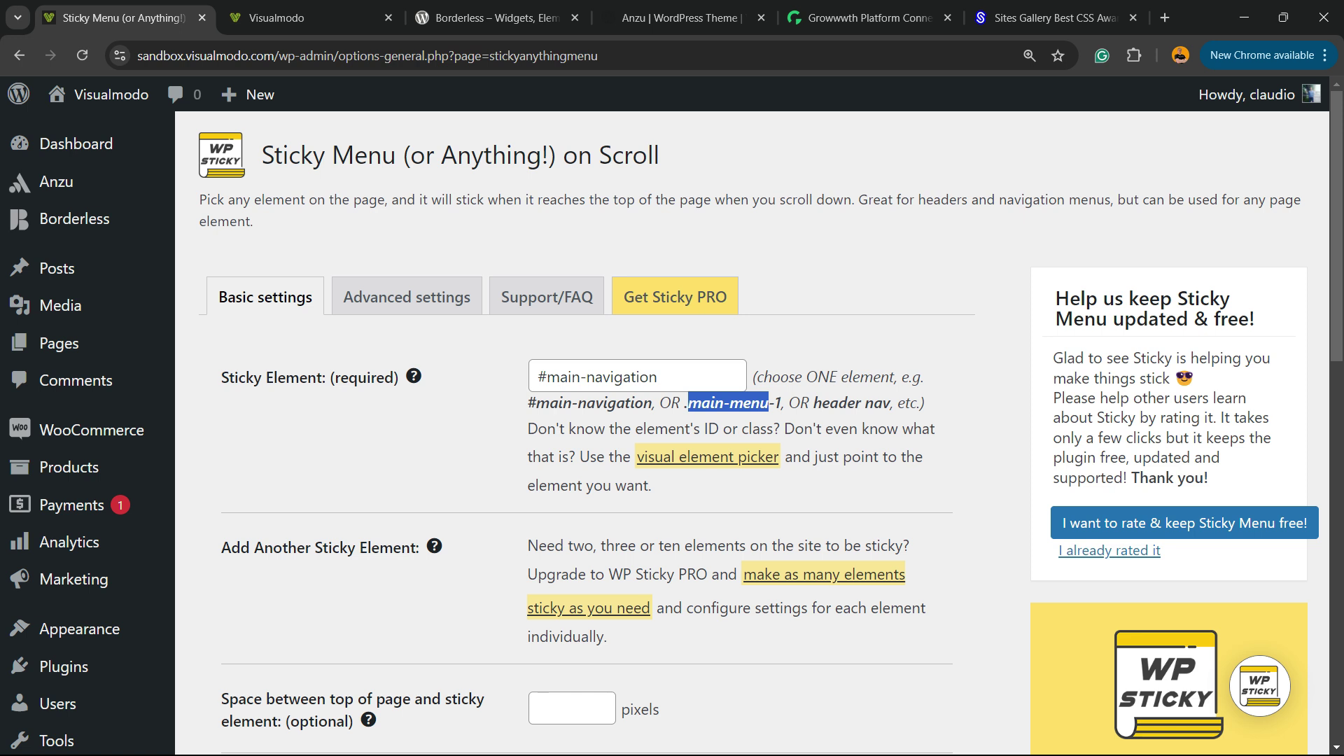
{"action": "left_click", "coordinate": [634, 377]}
{"action": "key", "text": "ctrl+a"}
{"action": "key", "text": "ctrl+v"}
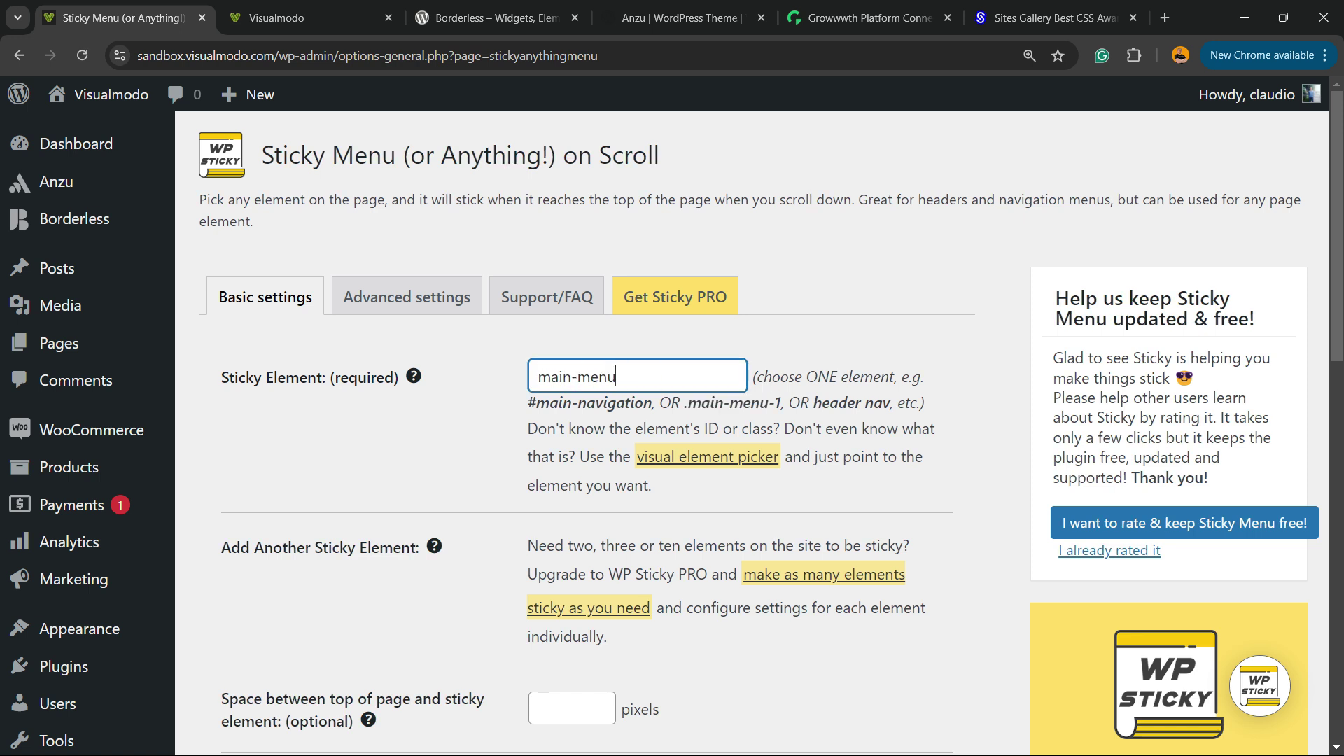
{"action": "key", "text": "Home"}
{"action": "type", "text": "#"}
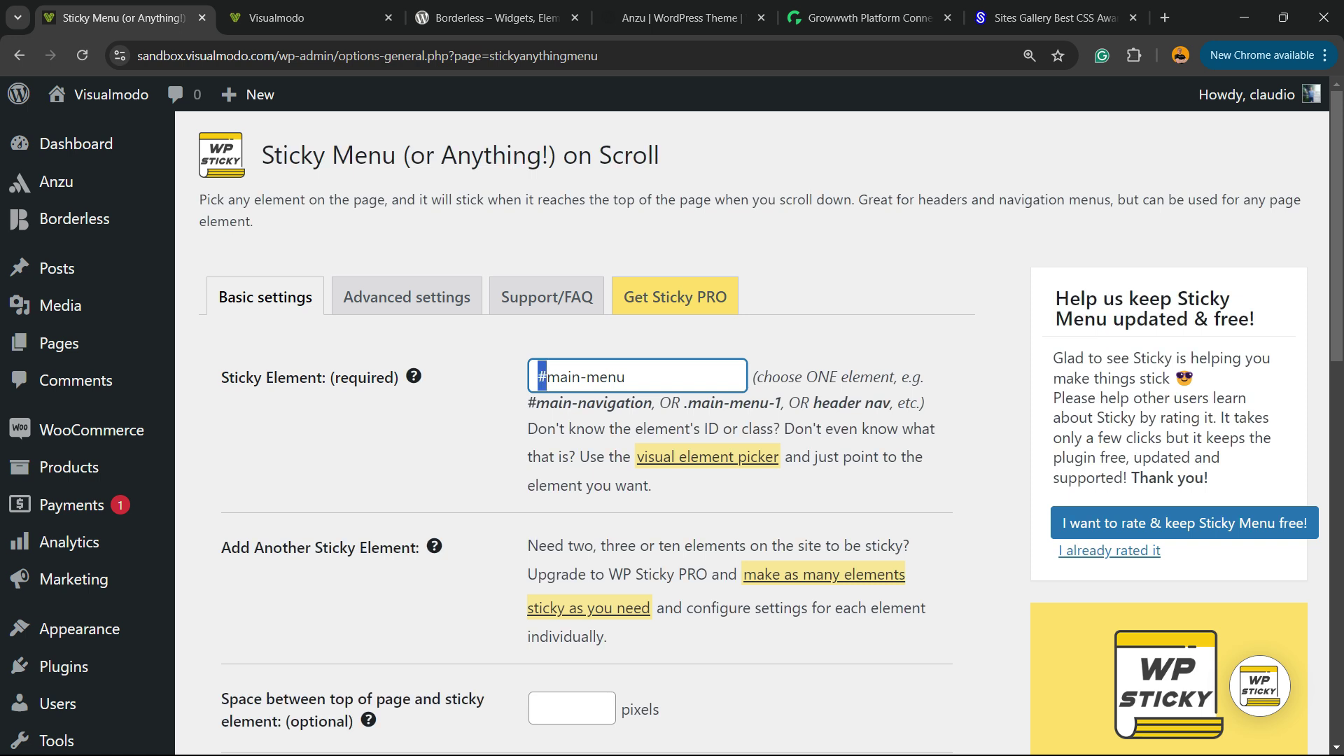
{"action": "key", "text": "shift+End"}
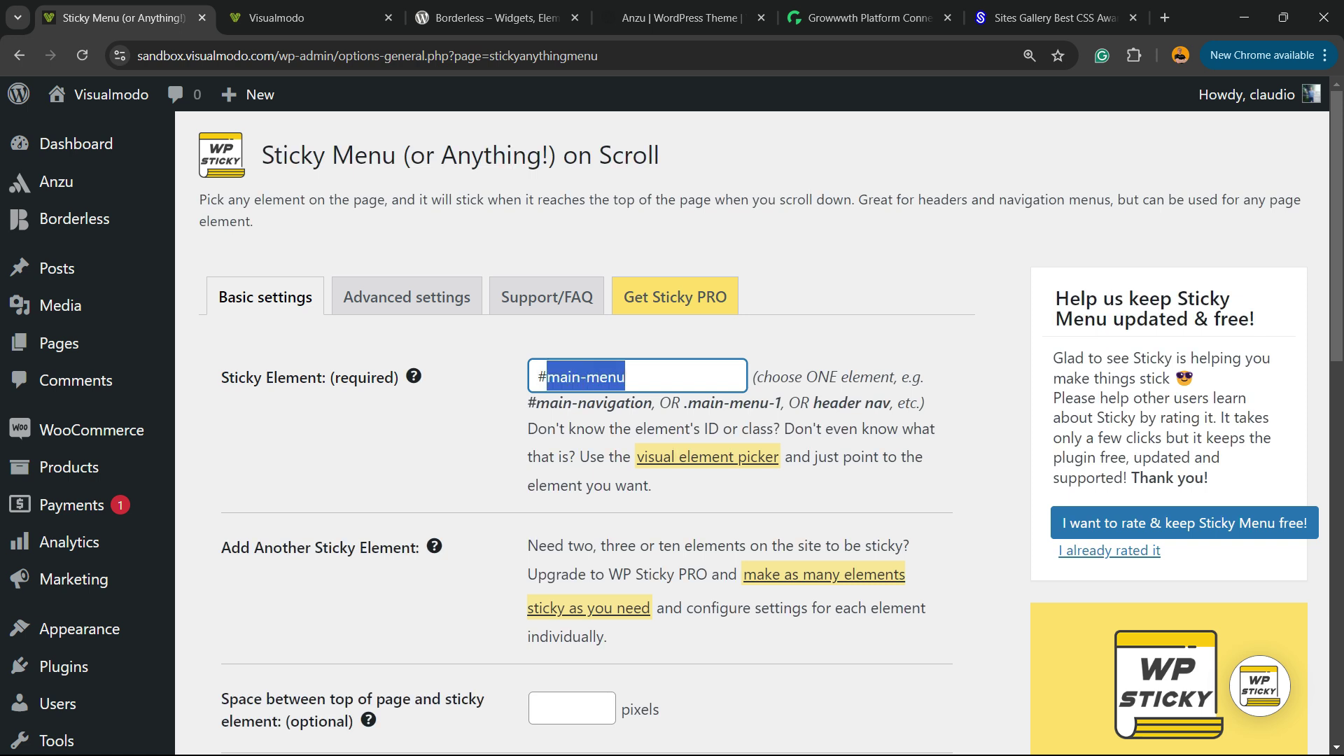
{"action": "key", "text": "Home"}
{"action": "key", "text": "shift+End"}
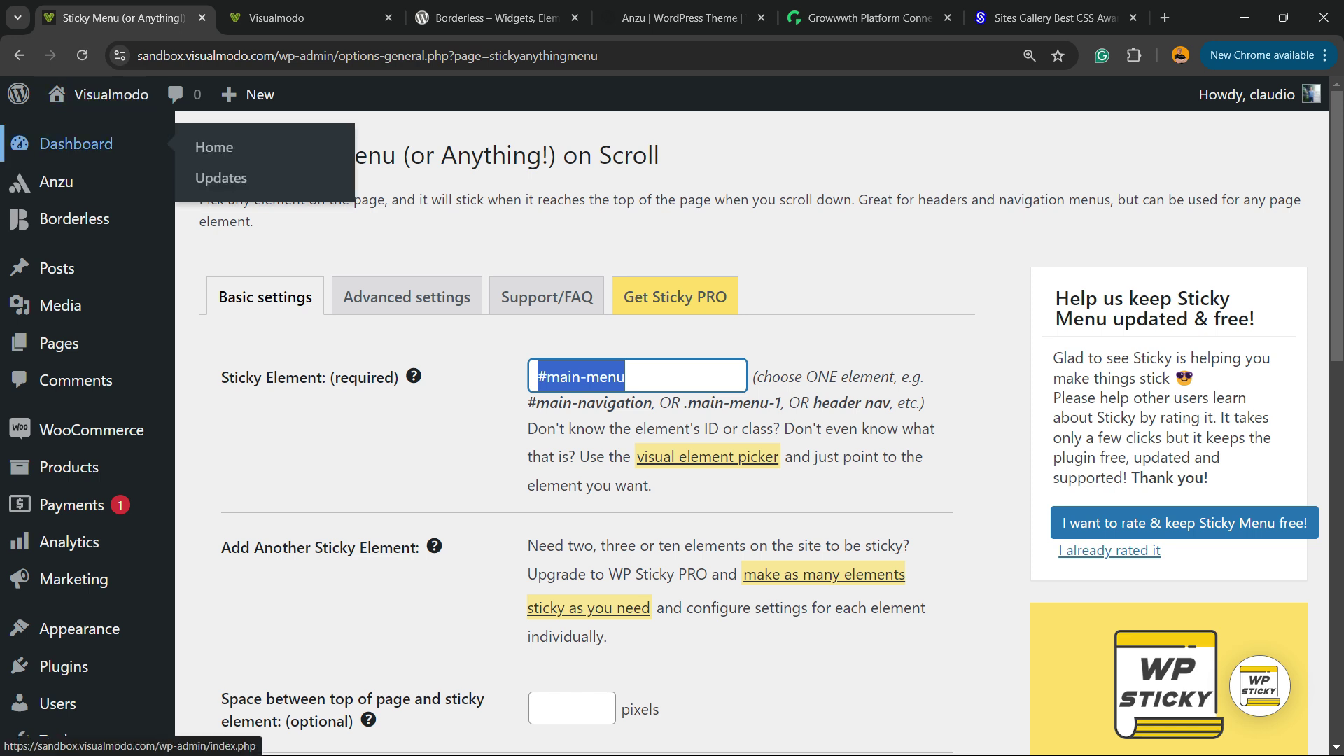
Inspect the header menu on the site's front page in developer tools and enlarge the displayed code.
{"action": "mouse_move", "coordinate": [105, 94]}
{"action": "left_click", "coordinate": [309, 17]}
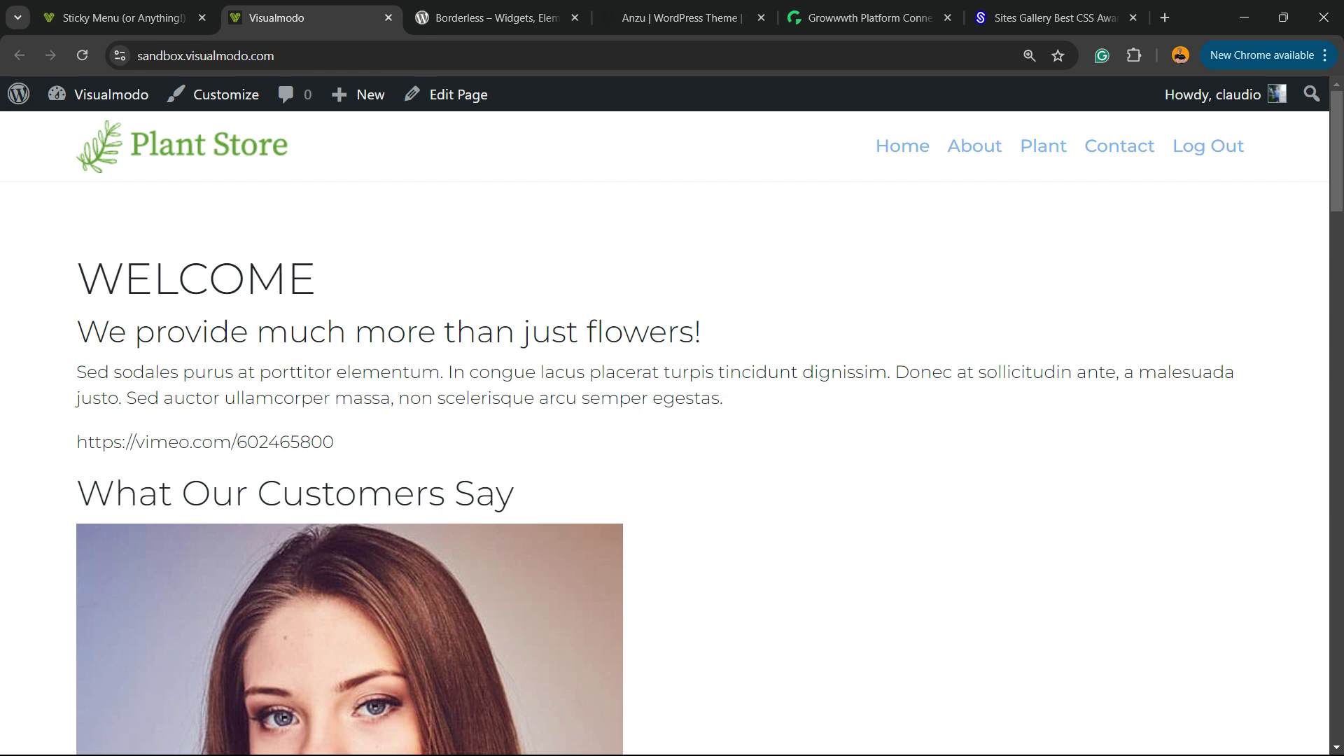
{"action": "right_click", "coordinate": [798, 148]}
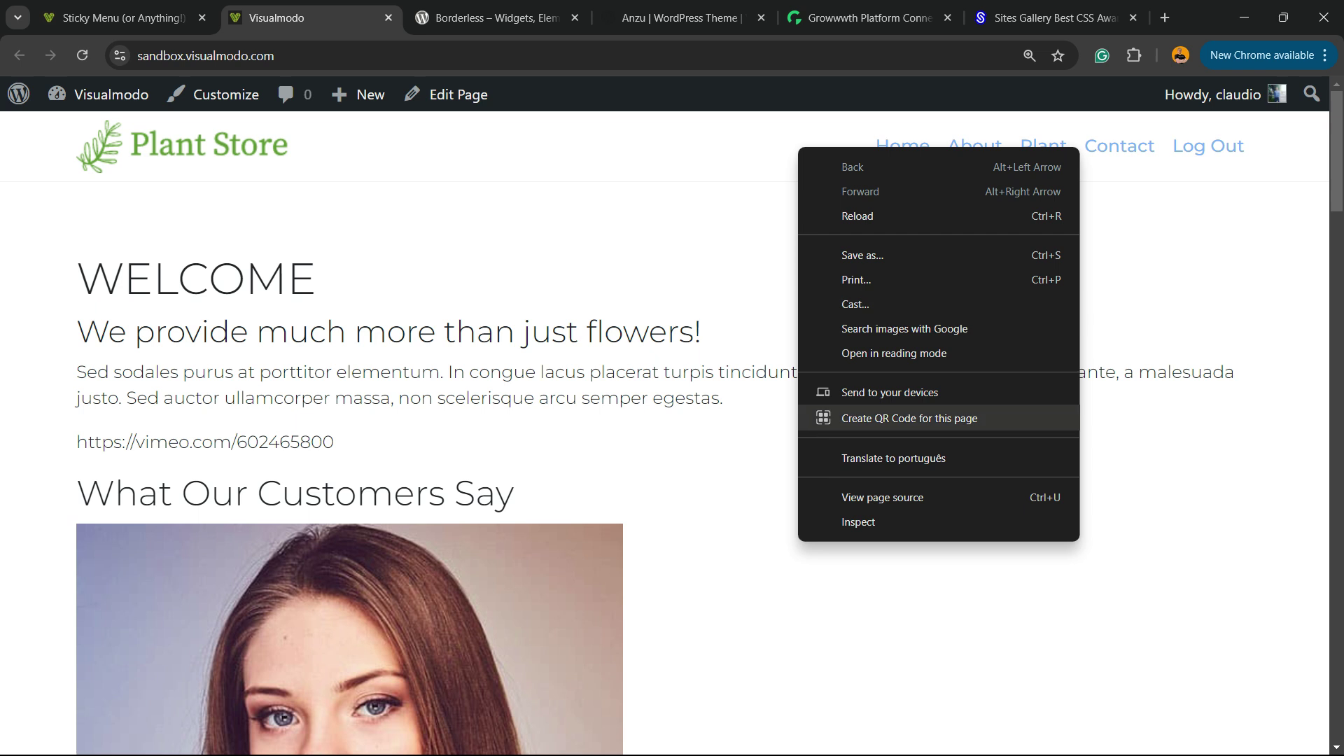
{"action": "left_click", "coordinate": [859, 521]}
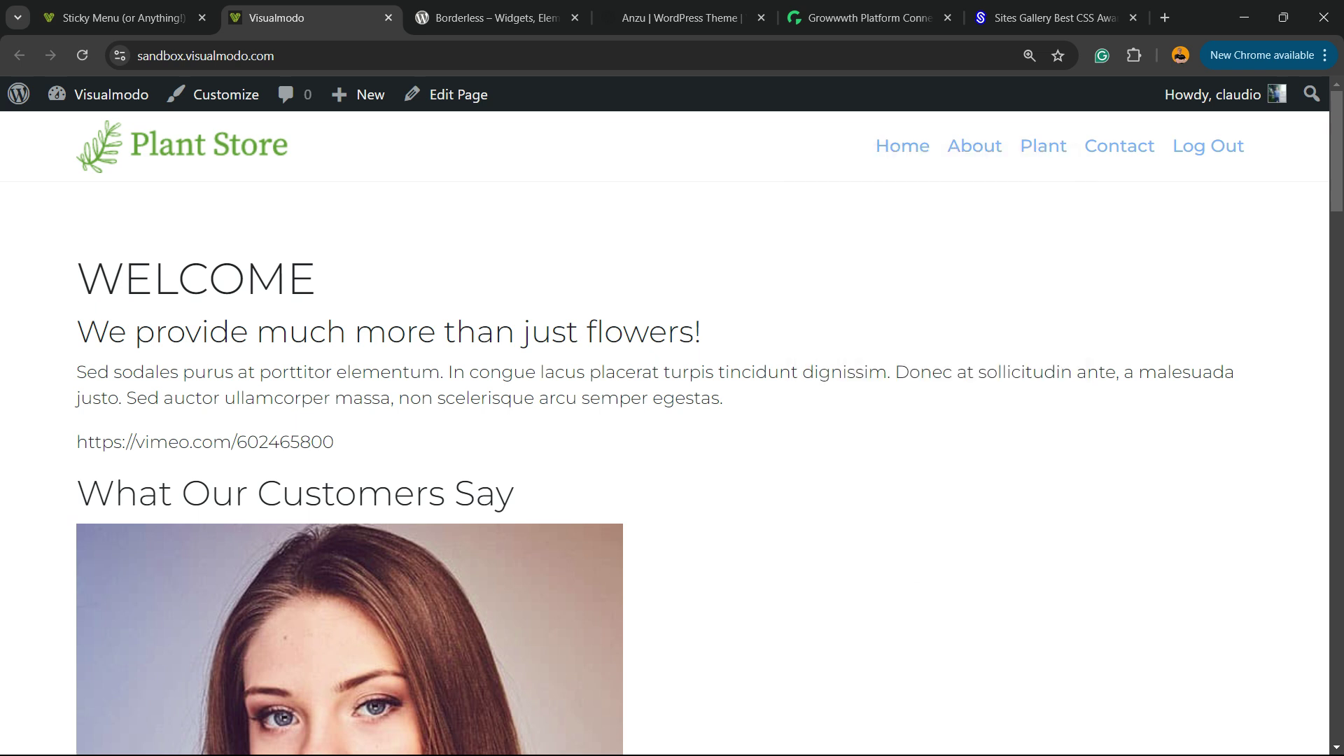
{"action": "scroll", "coordinate": [565, 147], "scroll_direction": "down", "scroll_amount": 3}
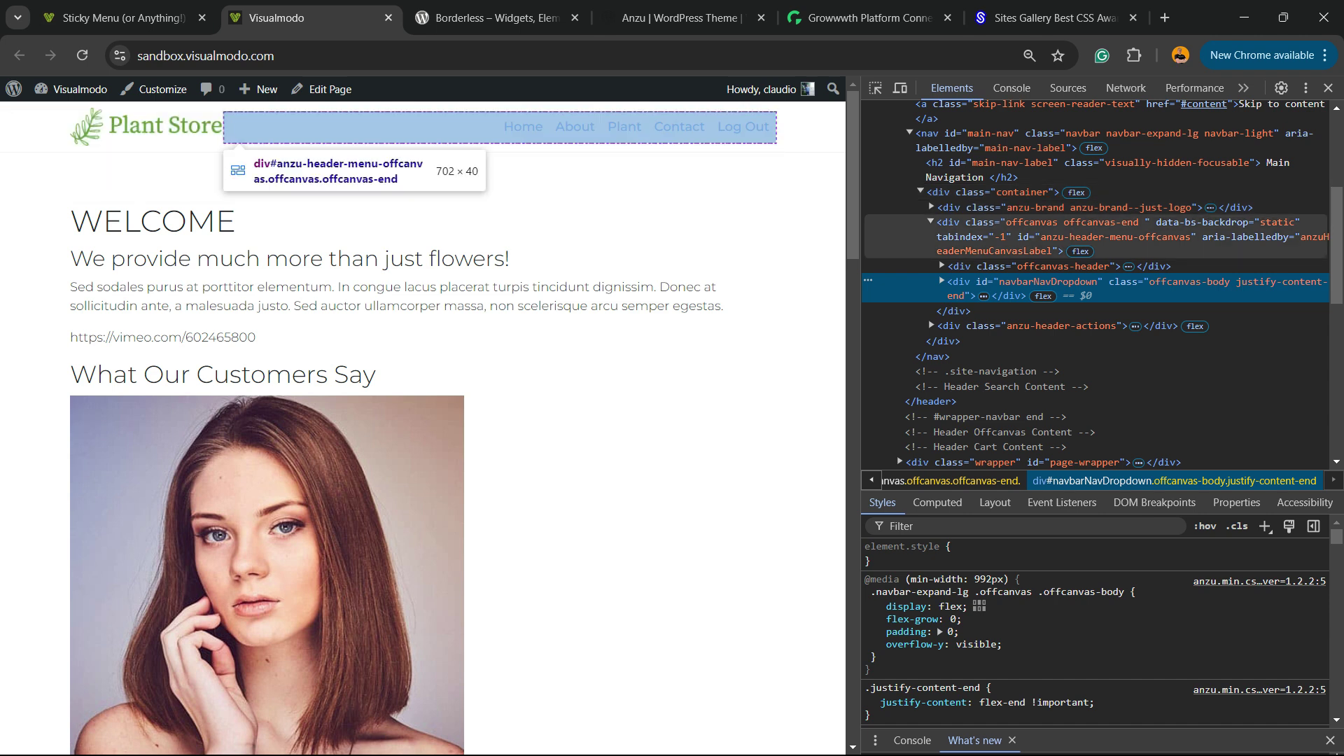
{"action": "left_click", "coordinate": [1096, 237]}
{"action": "key", "text": "ctrl+plus"}
{"action": "key", "text": "ctrl+plus"}
{"action": "key", "text": "ctrl+plus"}
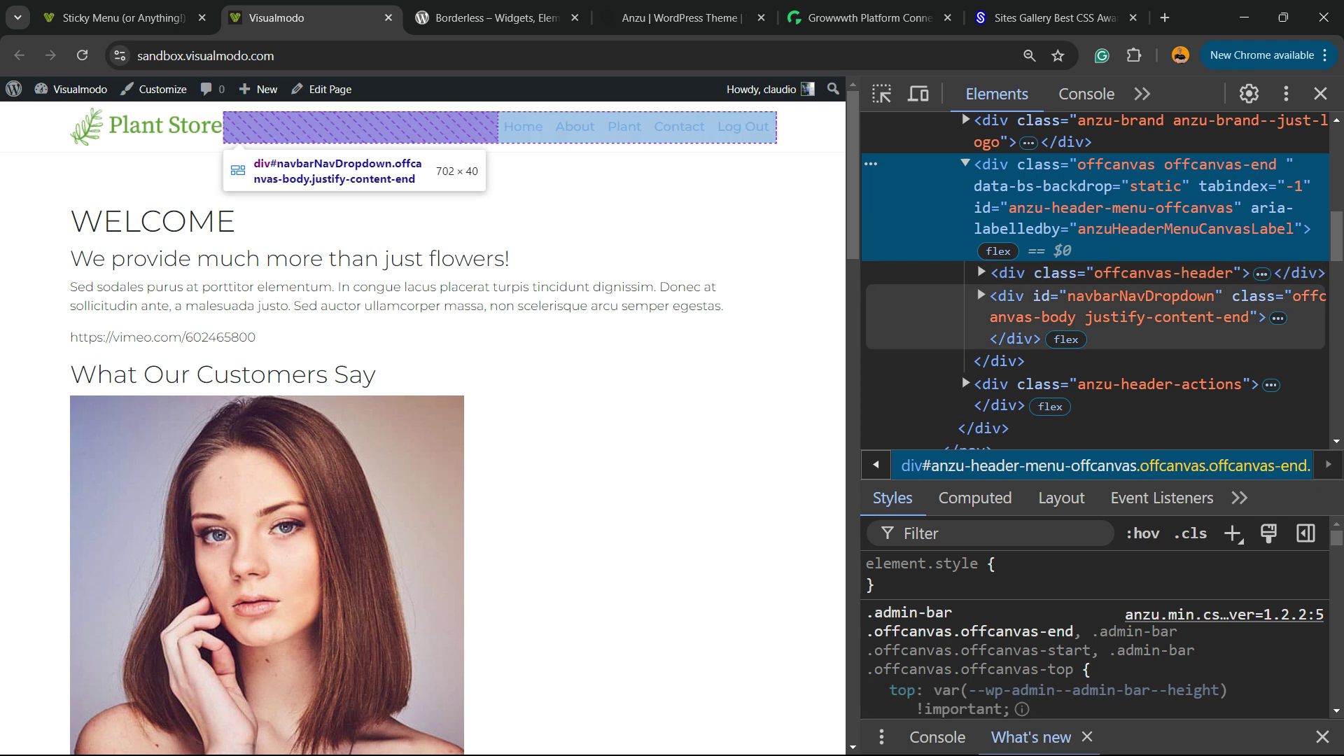
Examine the markup around the header menu and select the anzu-brand logo container.
{"action": "scroll", "coordinate": [1092, 294], "scroll_direction": "down", "scroll_amount": 3}
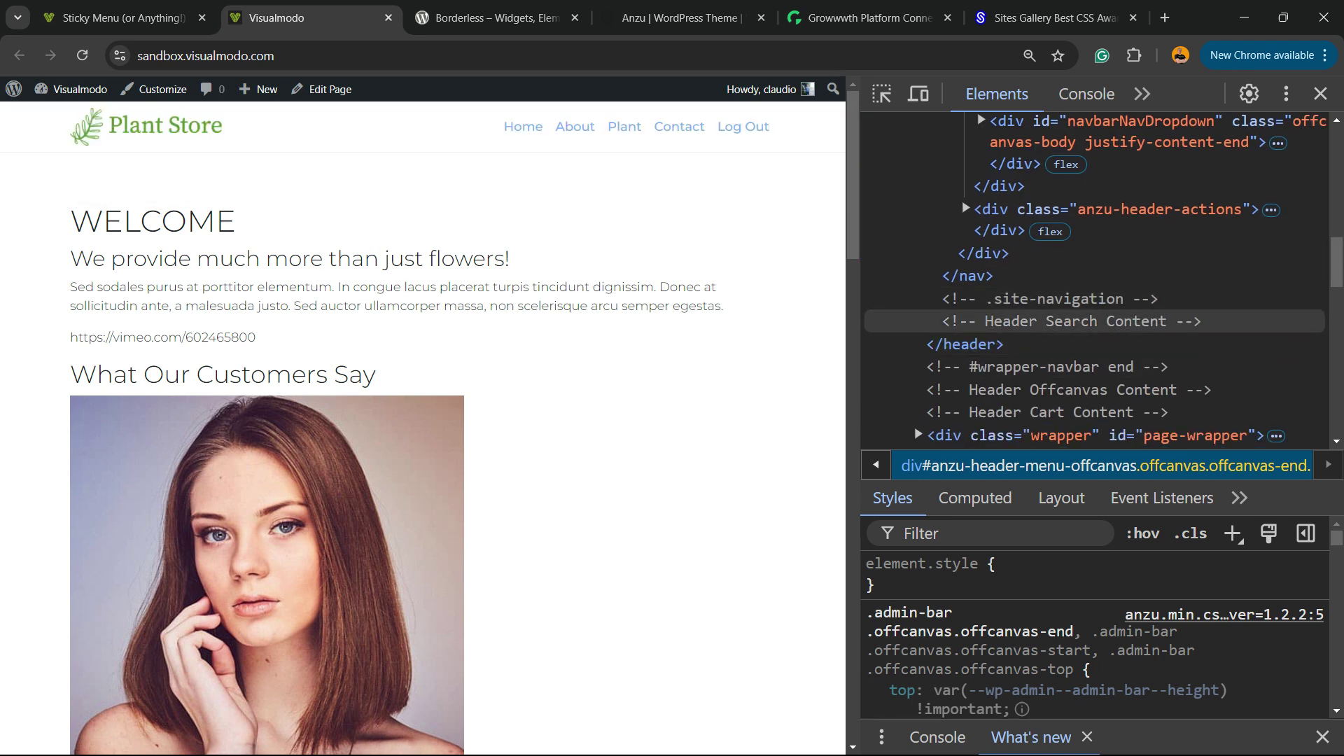
{"action": "scroll", "coordinate": [1092, 281], "scroll_direction": "down", "scroll_amount": 3}
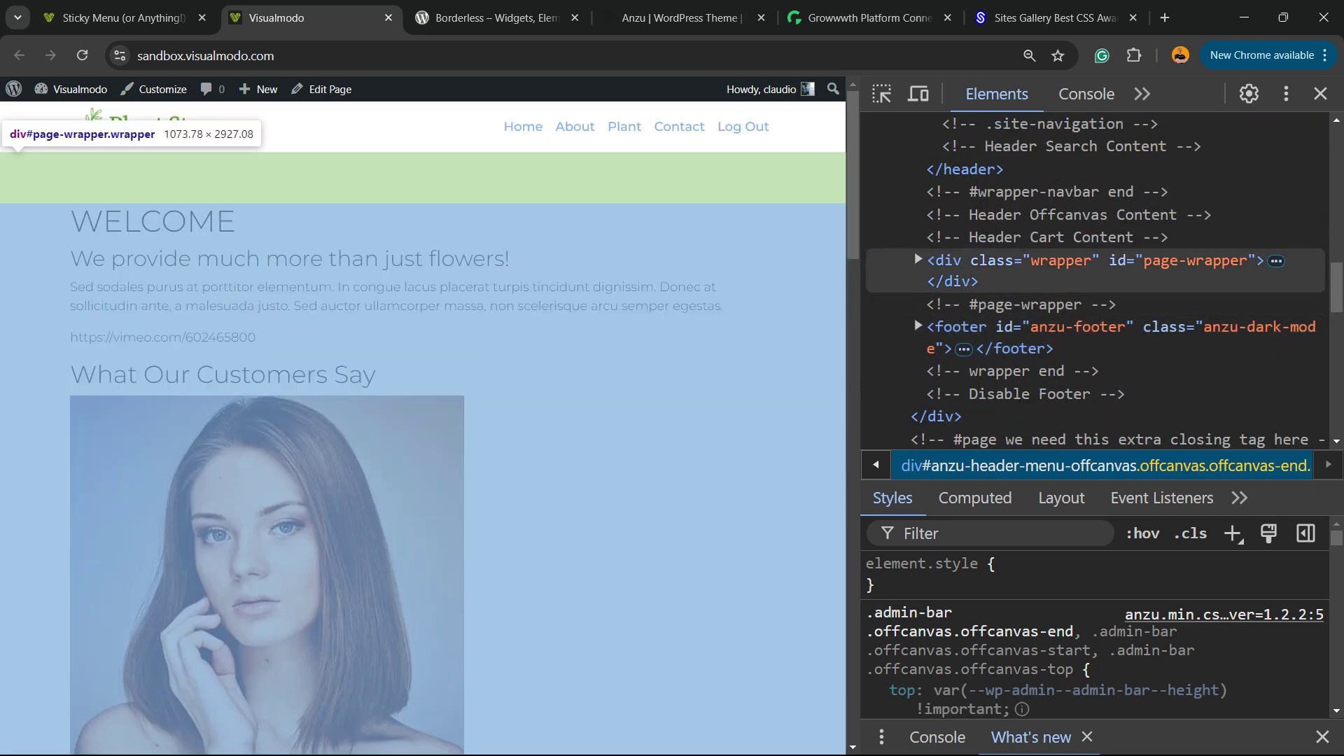
{"action": "scroll", "coordinate": [1096, 350], "scroll_direction": "down", "scroll_amount": 3}
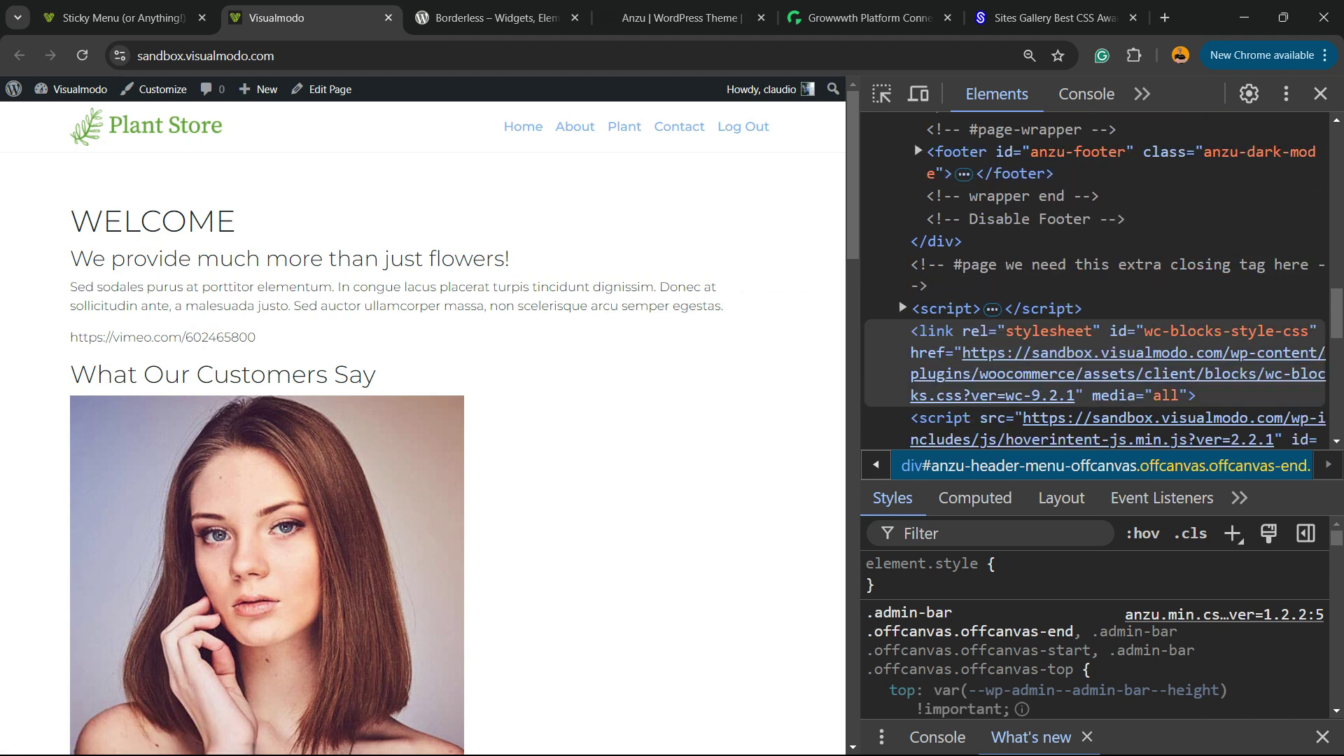
{"action": "scroll", "coordinate": [1095, 280], "scroll_direction": "up", "scroll_amount": 8}
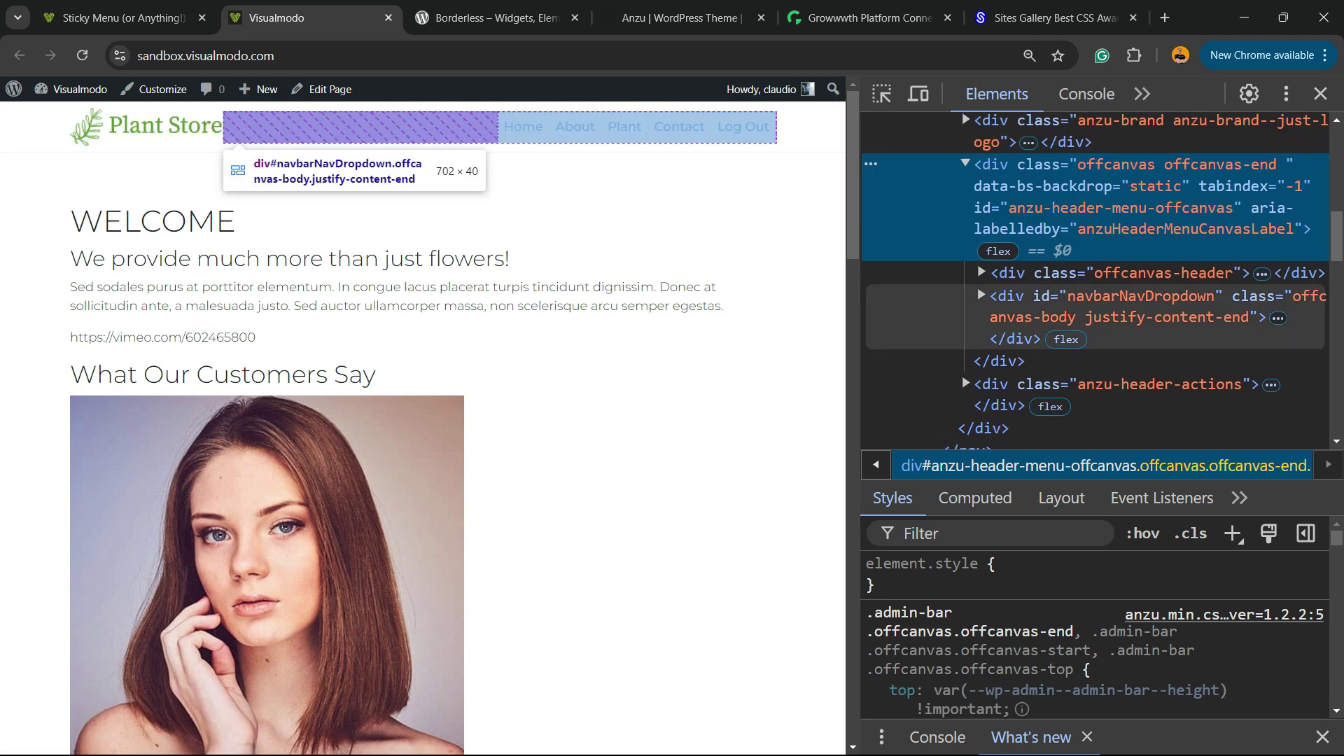
{"action": "key", "text": "ctrl+minus"}
{"action": "scroll", "coordinate": [1095, 280], "scroll_direction": "up", "scroll_amount": 3}
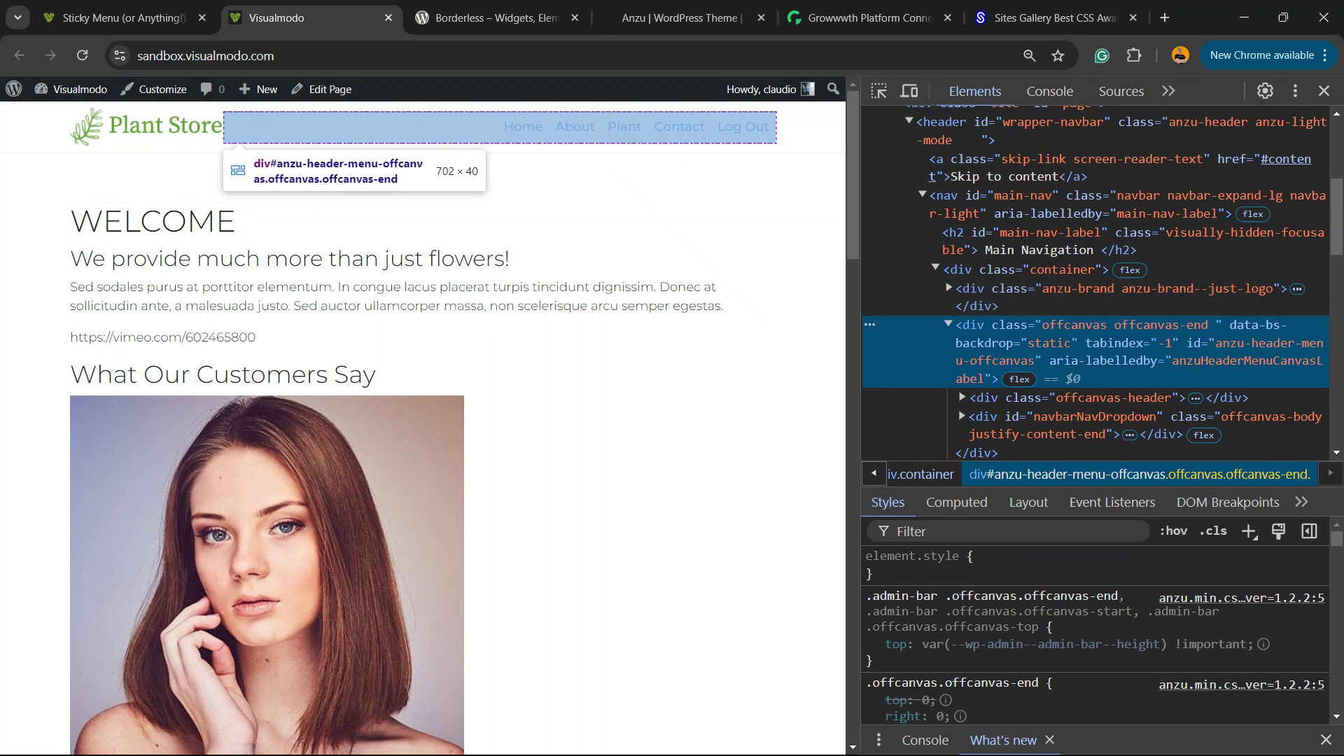
{"action": "left_click", "coordinate": [1120, 289]}
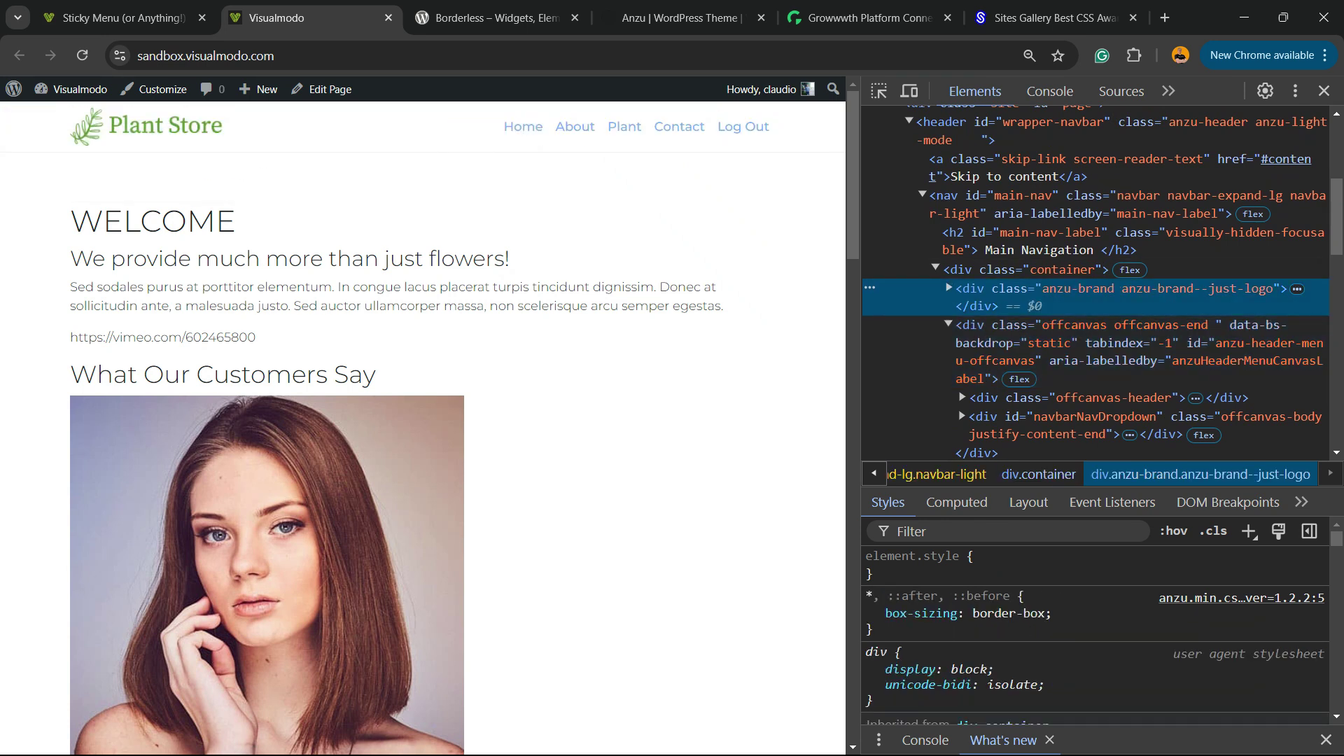
Inspect the header's menu area again and highlight the logo container's class value, anzu-brand anzu-brand--just-logo.
{"action": "right_click", "coordinate": [147, 127]}
{"action": "right_click", "coordinate": [490, 126]}
{"action": "left_click", "coordinate": [532, 504]}
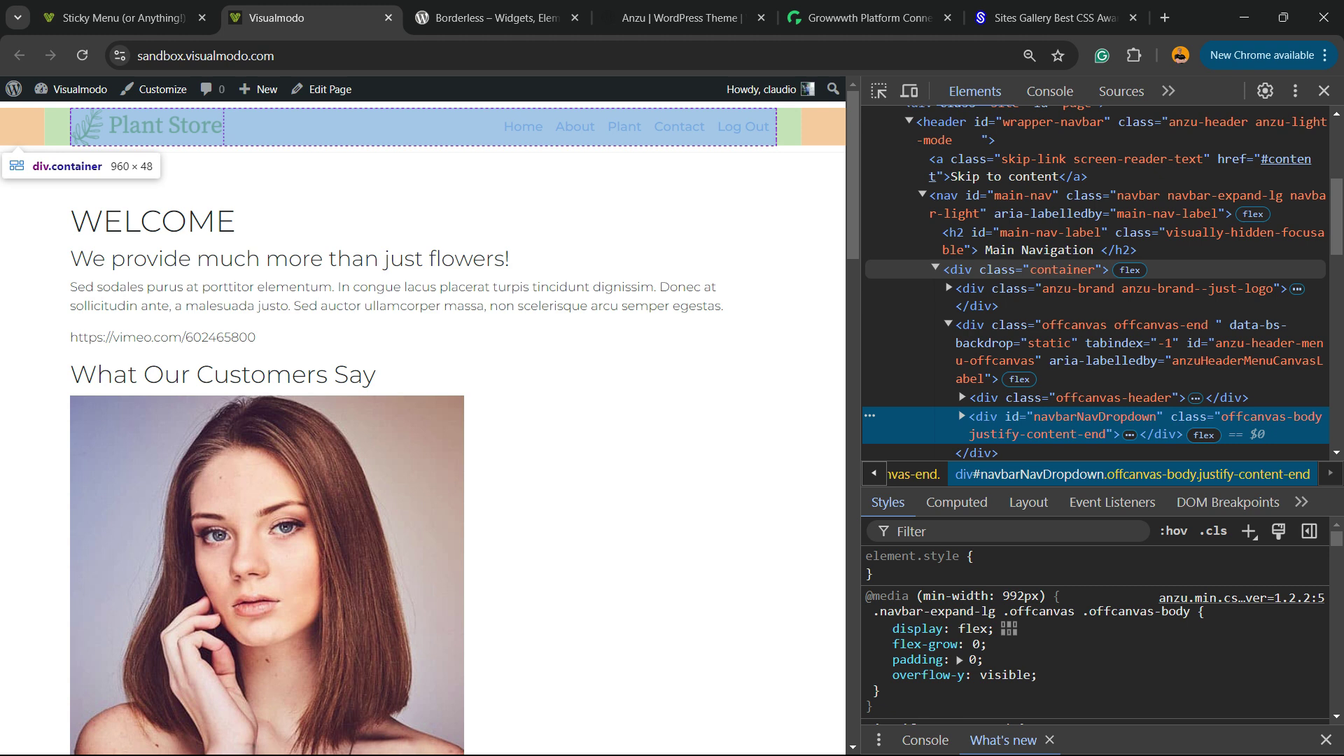
{"action": "left_click", "coordinate": [1120, 288]}
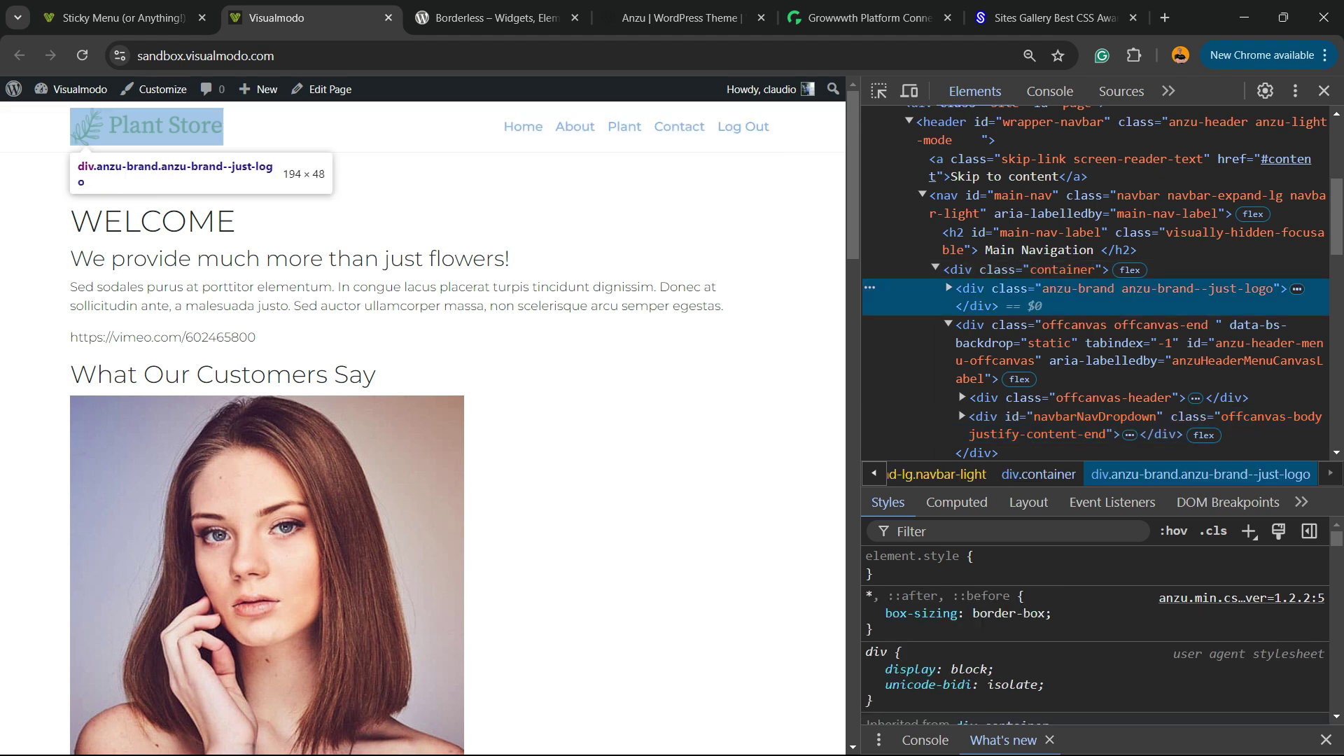
{"action": "double_click", "coordinate": [1155, 289]}
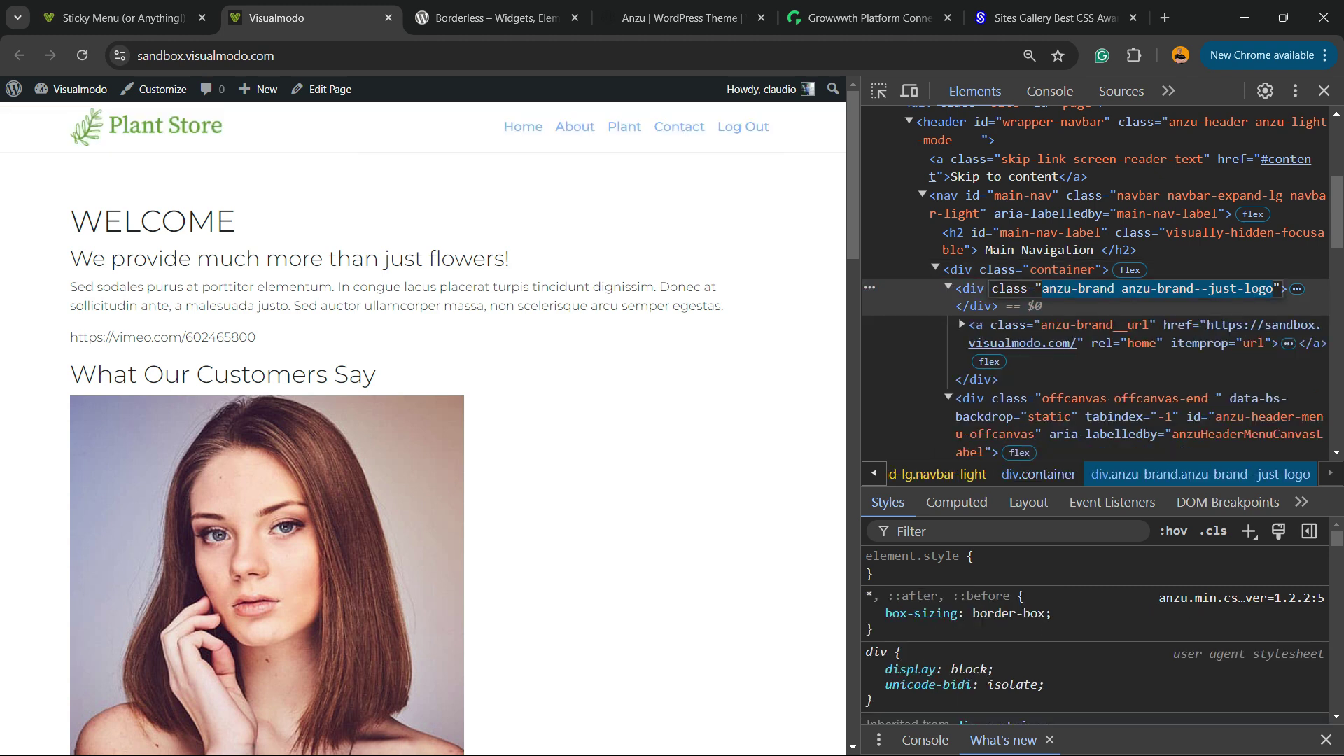
{"action": "left_click_drag", "start_coordinate": [1042, 288], "coordinate": [1193, 288]}
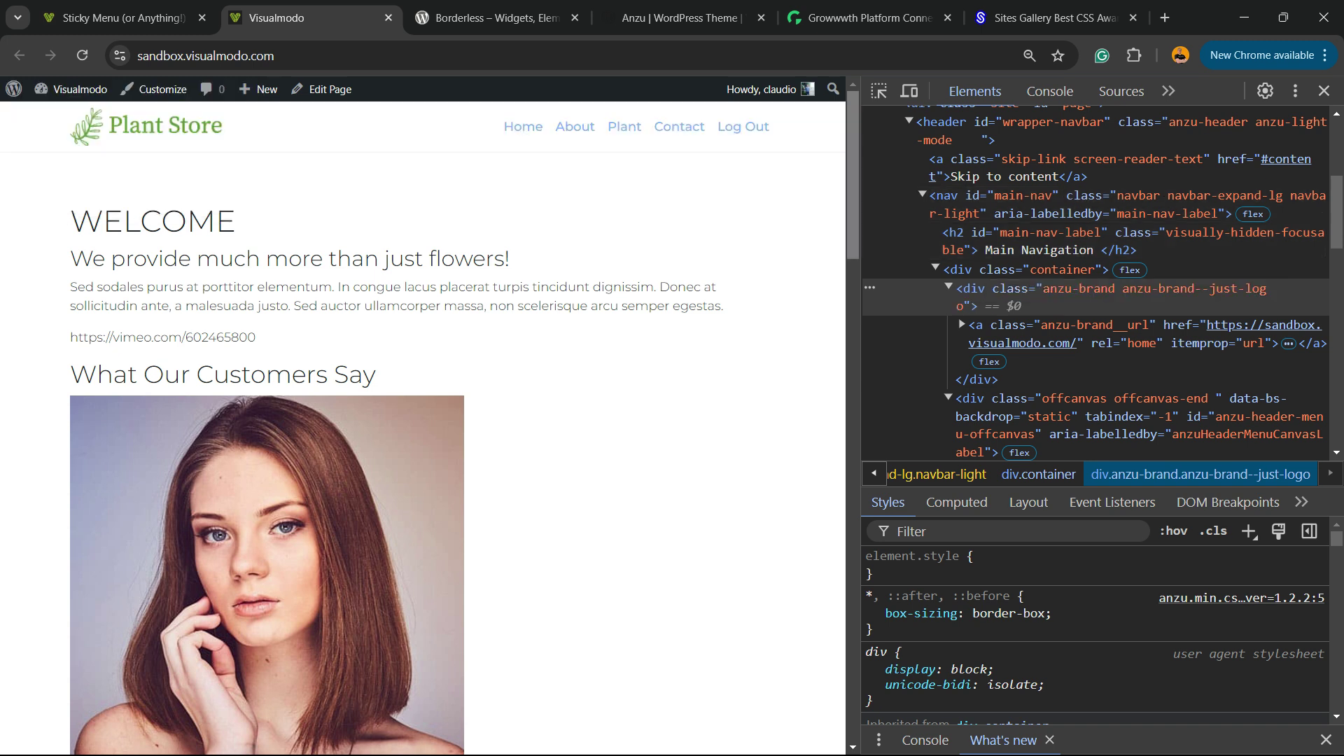
Inspect the empty area beside the header links and examine the elements nested inside the main navigation.
{"action": "right_click", "coordinate": [467, 127]}
{"action": "left_click", "coordinate": [526, 500]}
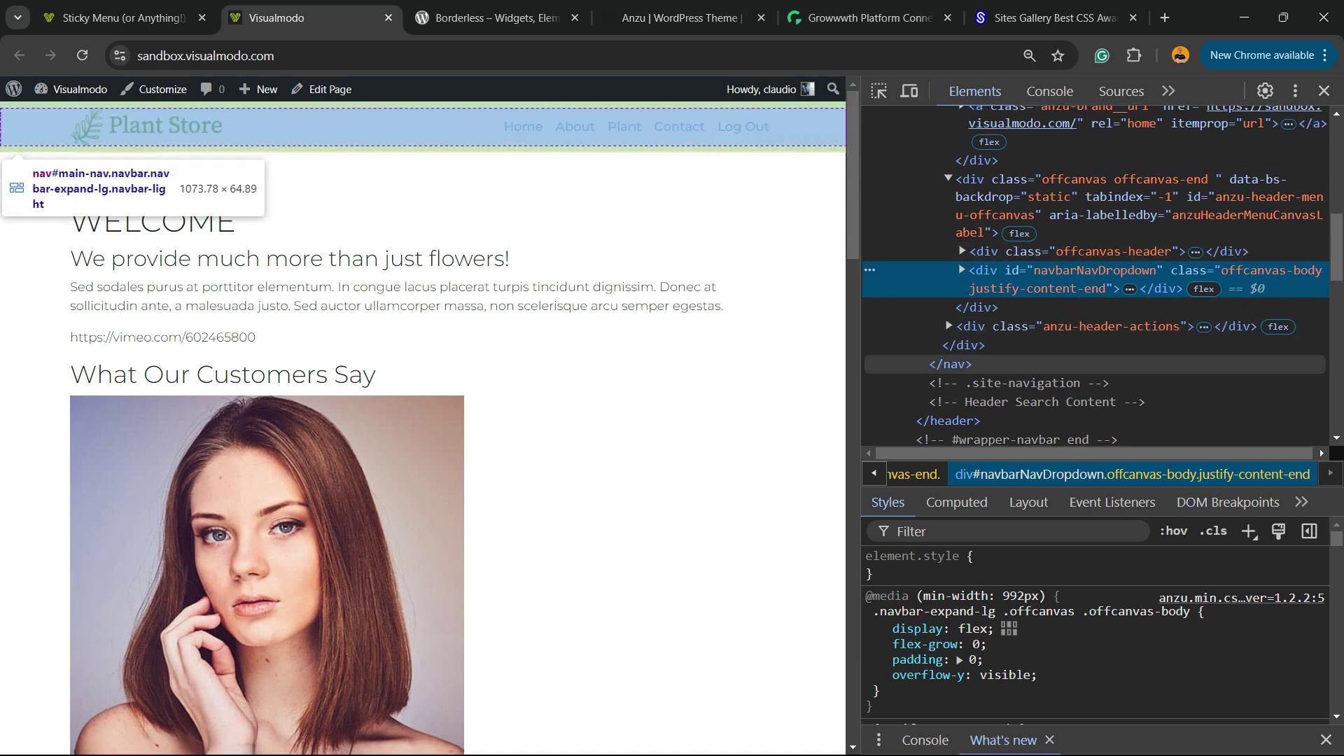
{"action": "scroll", "coordinate": [1092, 322], "scroll_direction": "down", "scroll_amount": 3}
{"action": "scroll", "coordinate": [1093, 280], "scroll_direction": "up", "scroll_amount": 10}
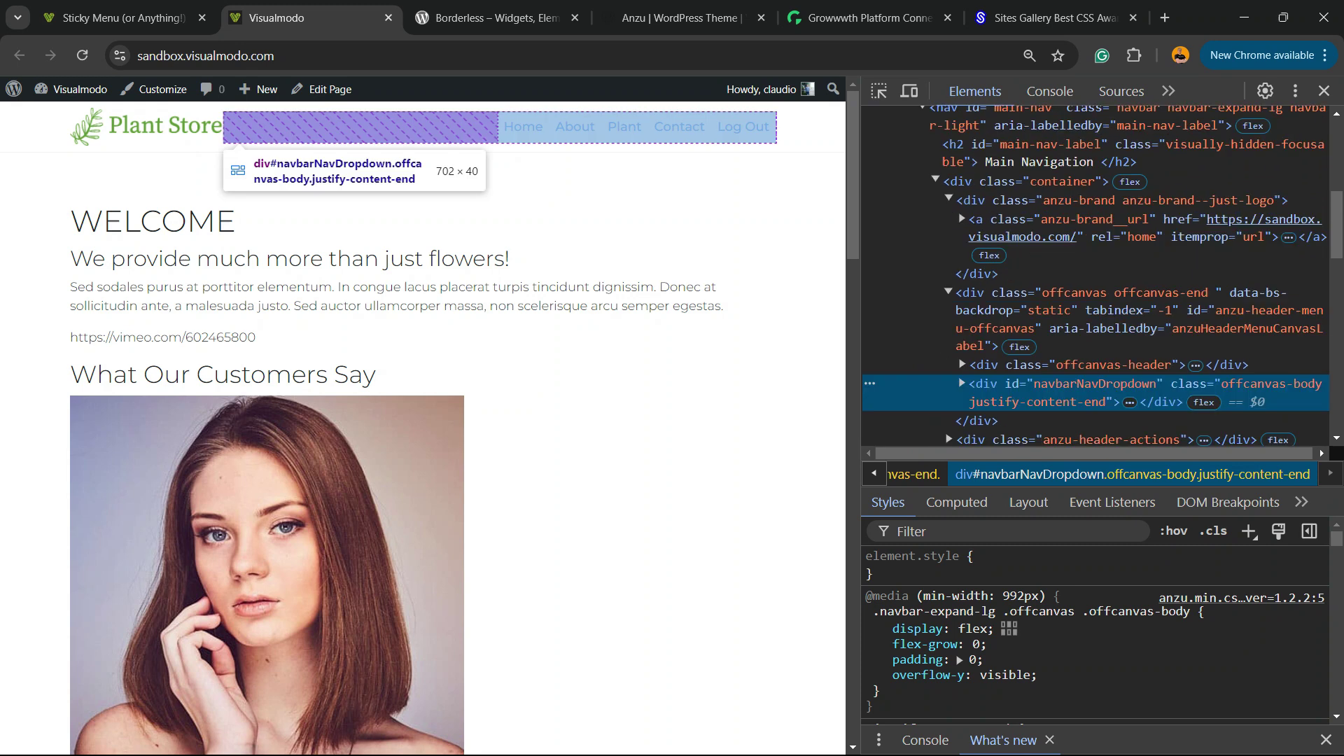
{"action": "scroll", "coordinate": [1092, 280], "scroll_direction": "down", "scroll_amount": 3}
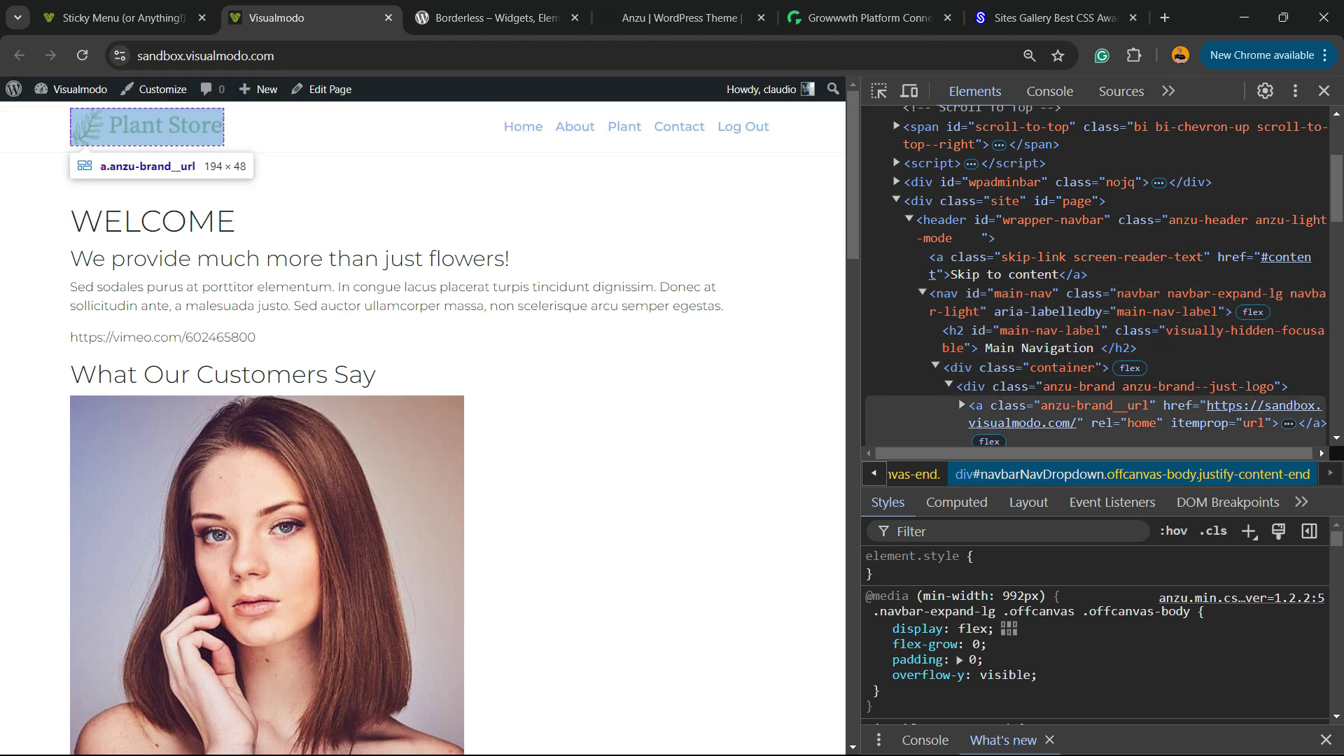
{"action": "scroll", "coordinate": [1096, 277], "scroll_direction": "down", "scroll_amount": 2}
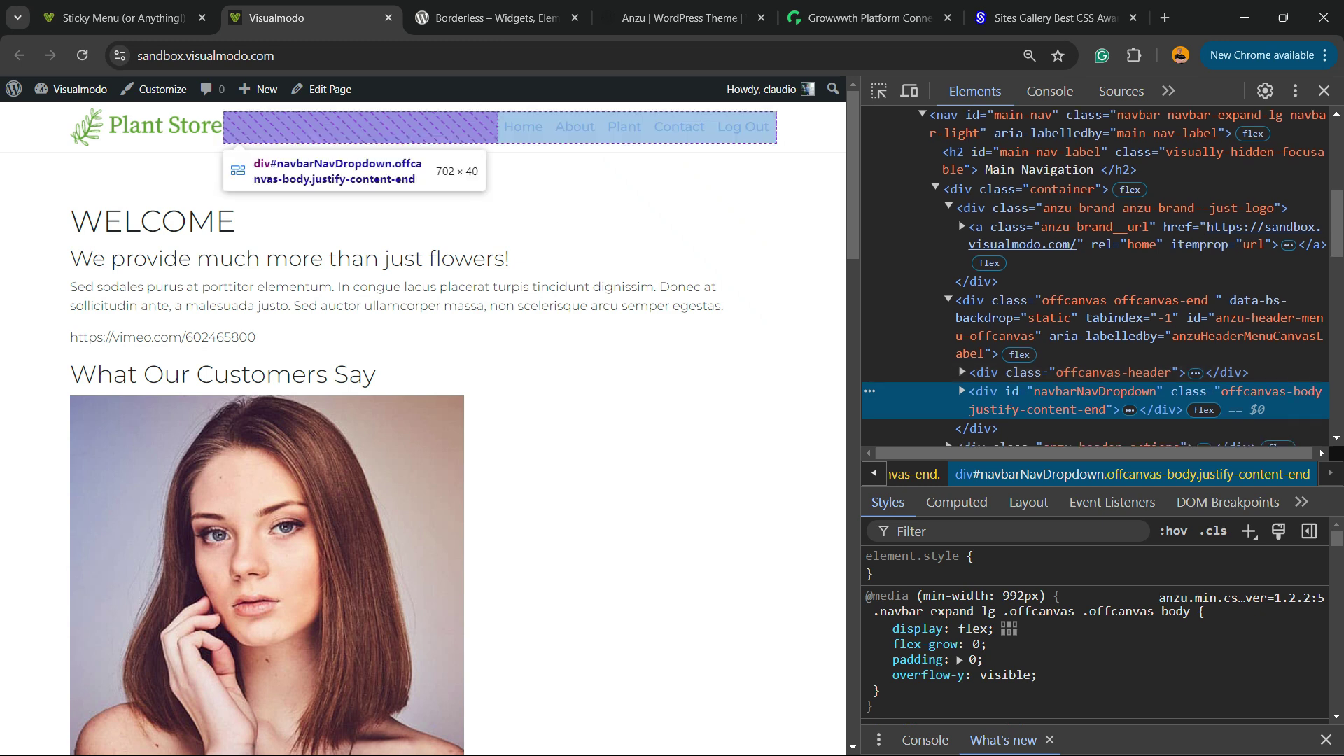
{"action": "scroll", "coordinate": [1095, 281], "scroll_direction": "down", "scroll_amount": 5}
{"action": "scroll", "coordinate": [1096, 280], "scroll_direction": "up", "scroll_amount": 3}
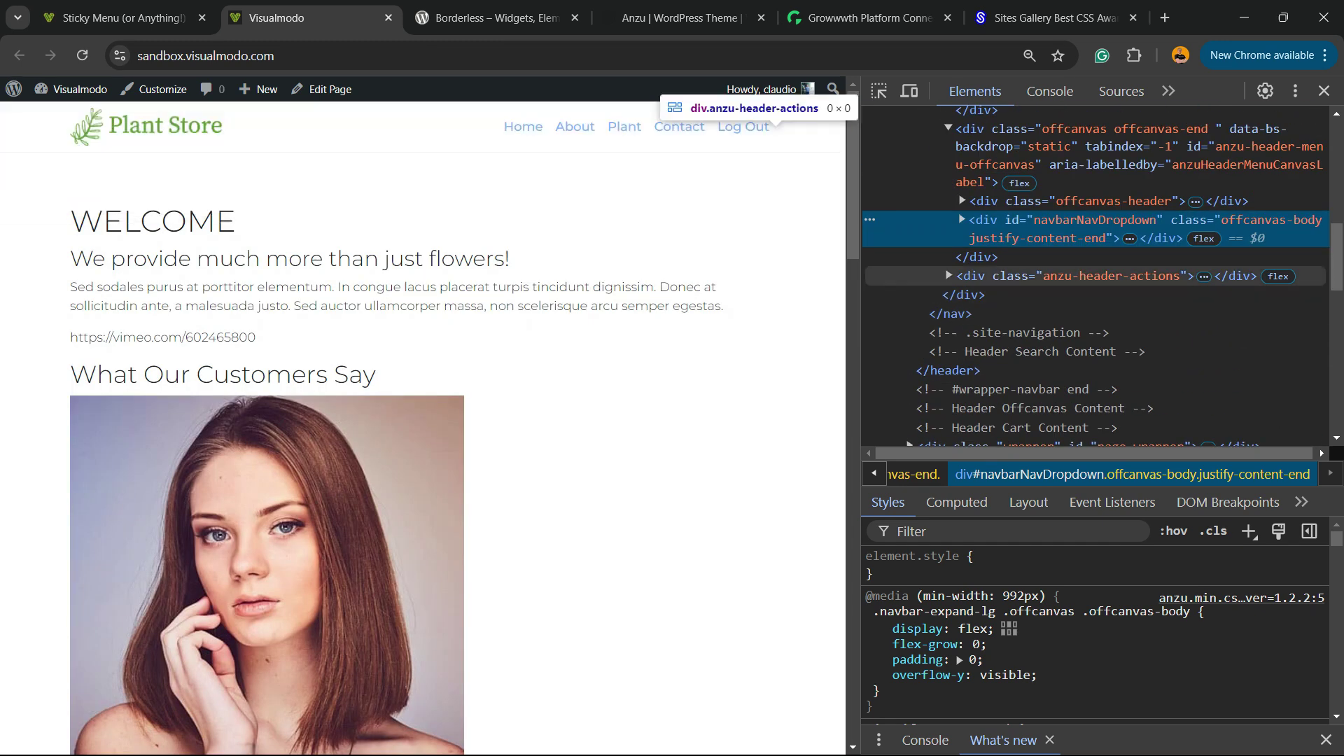
Find the page's header element in the markup and highlight its id value, wrapper-navbar.
{"action": "scroll", "coordinate": [1096, 238], "scroll_direction": "up", "scroll_amount": 5}
{"action": "scroll", "coordinate": [1096, 280], "scroll_direction": "up", "scroll_amount": 3}
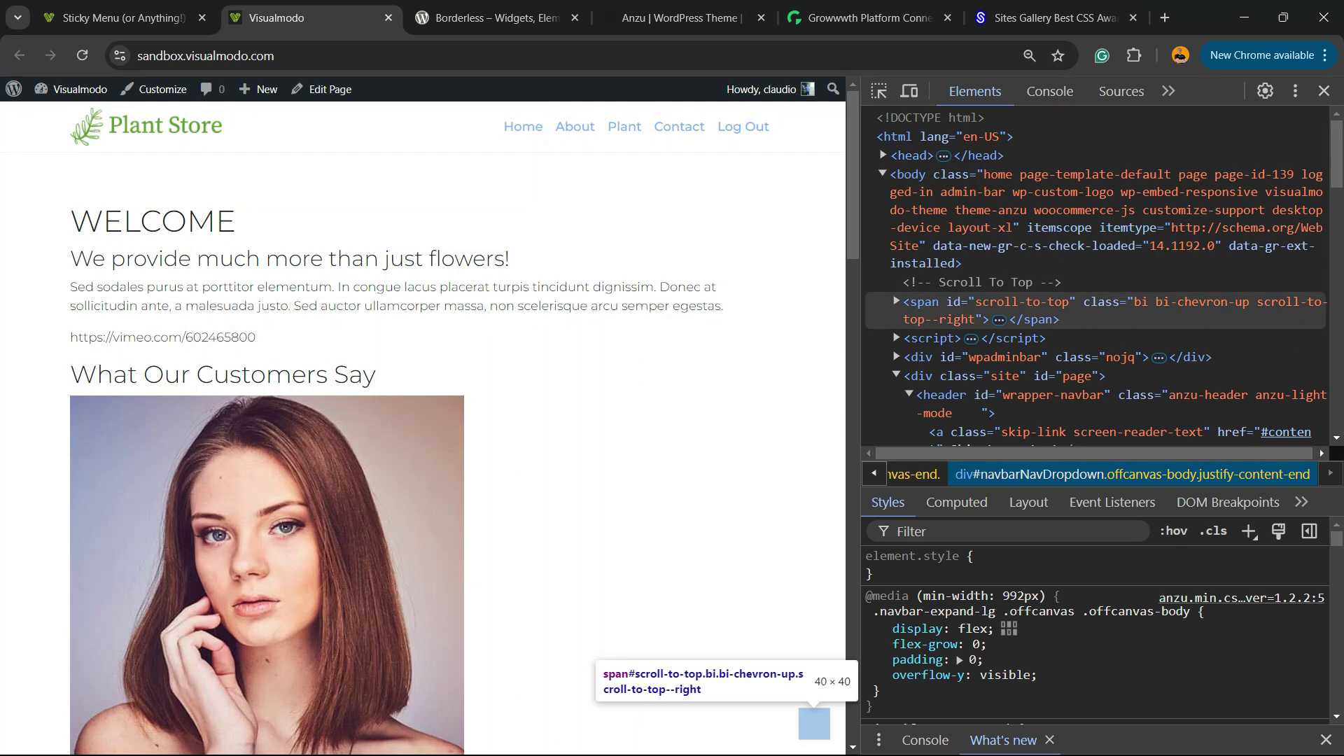
{"action": "scroll", "coordinate": [1096, 294], "scroll_direction": "down", "scroll_amount": 4}
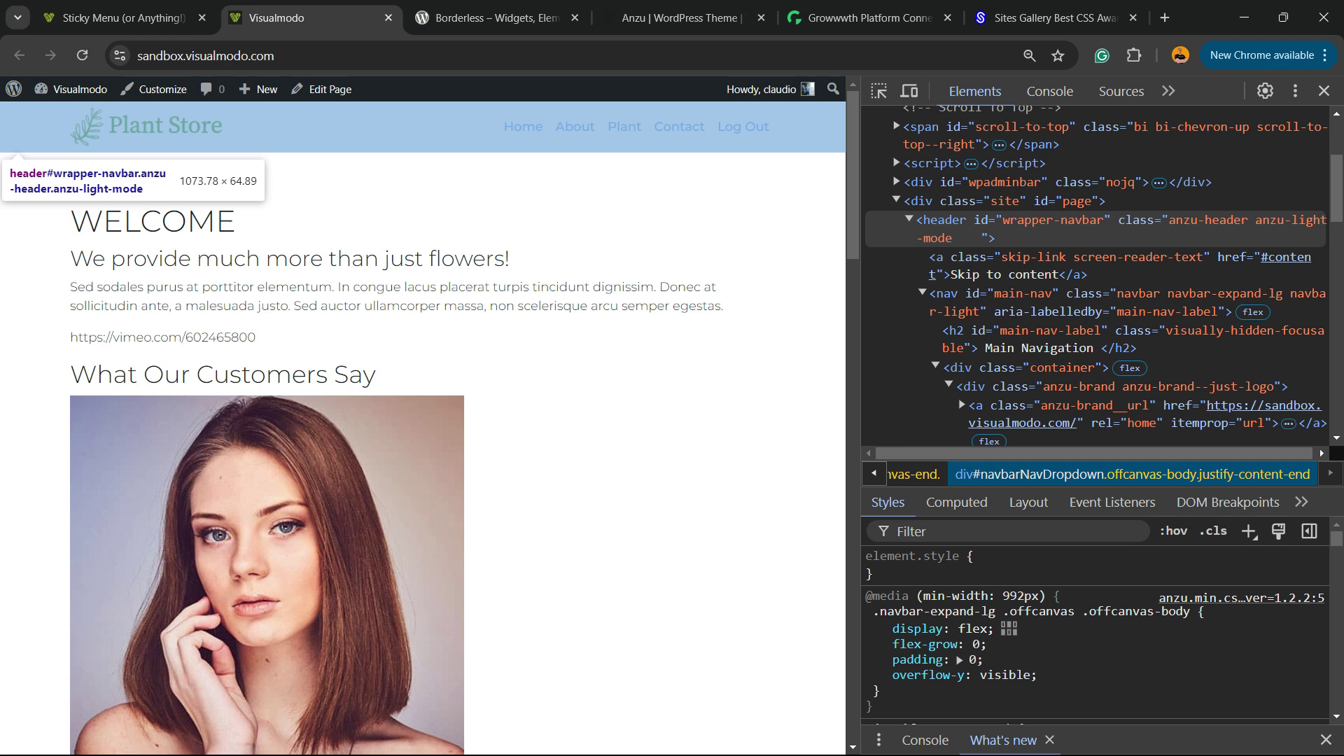
{"action": "double_click", "coordinate": [1053, 220]}
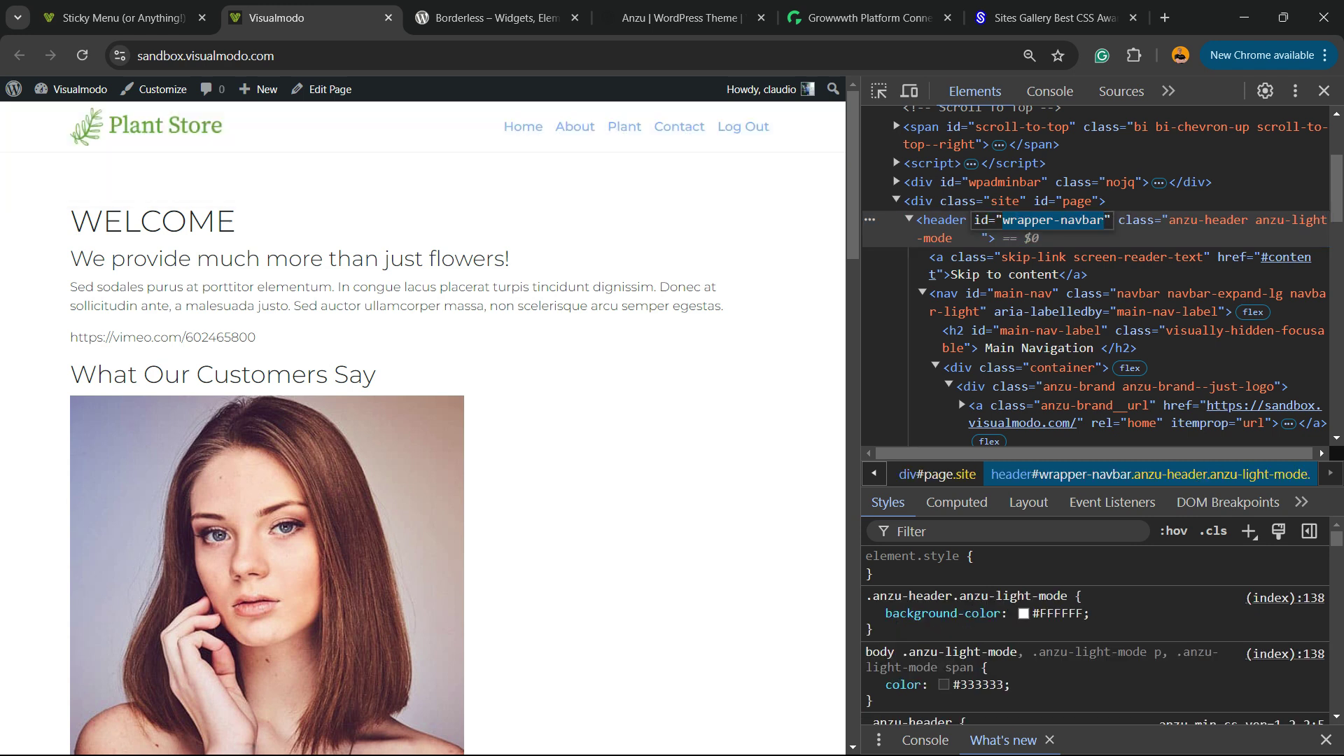
Return to the Sticky Menu settings and highlight the #main-menu value of the required sticky element.
{"action": "left_click", "coordinate": [125, 18]}
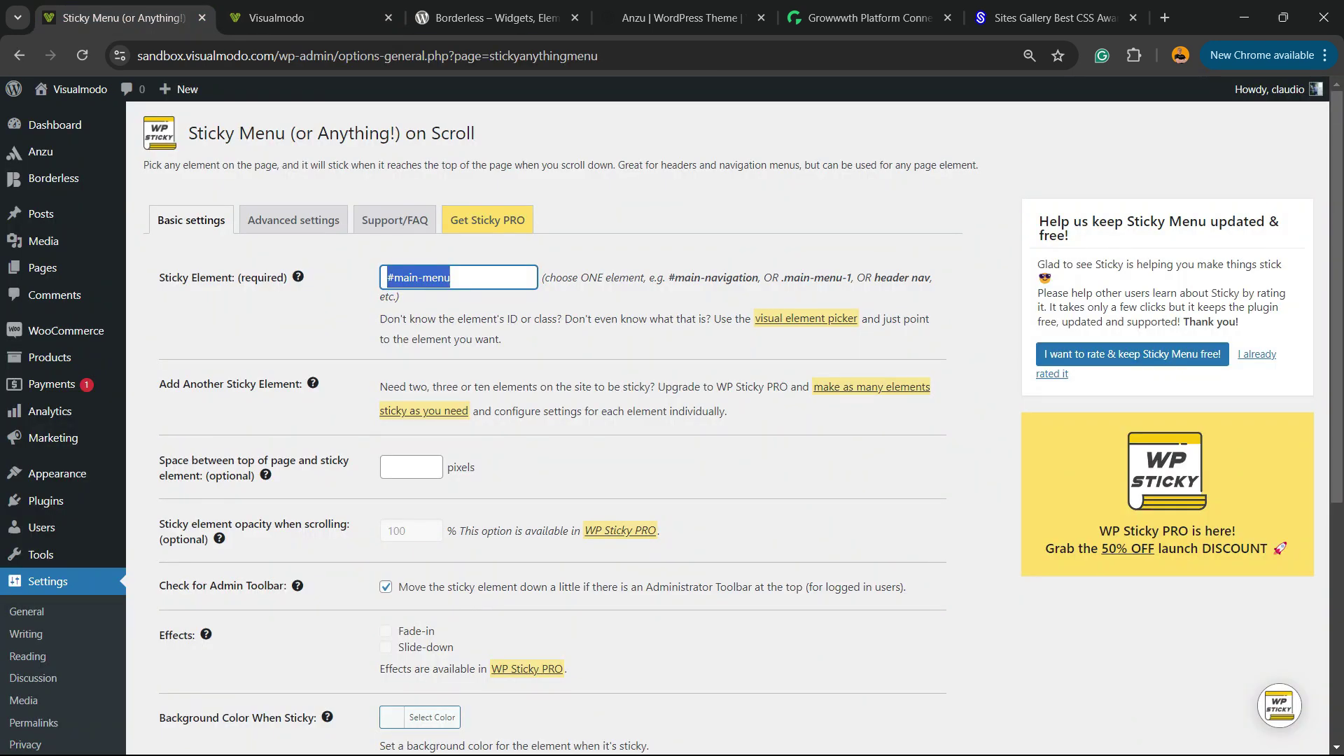
{"action": "key", "text": "ctrl+plus"}
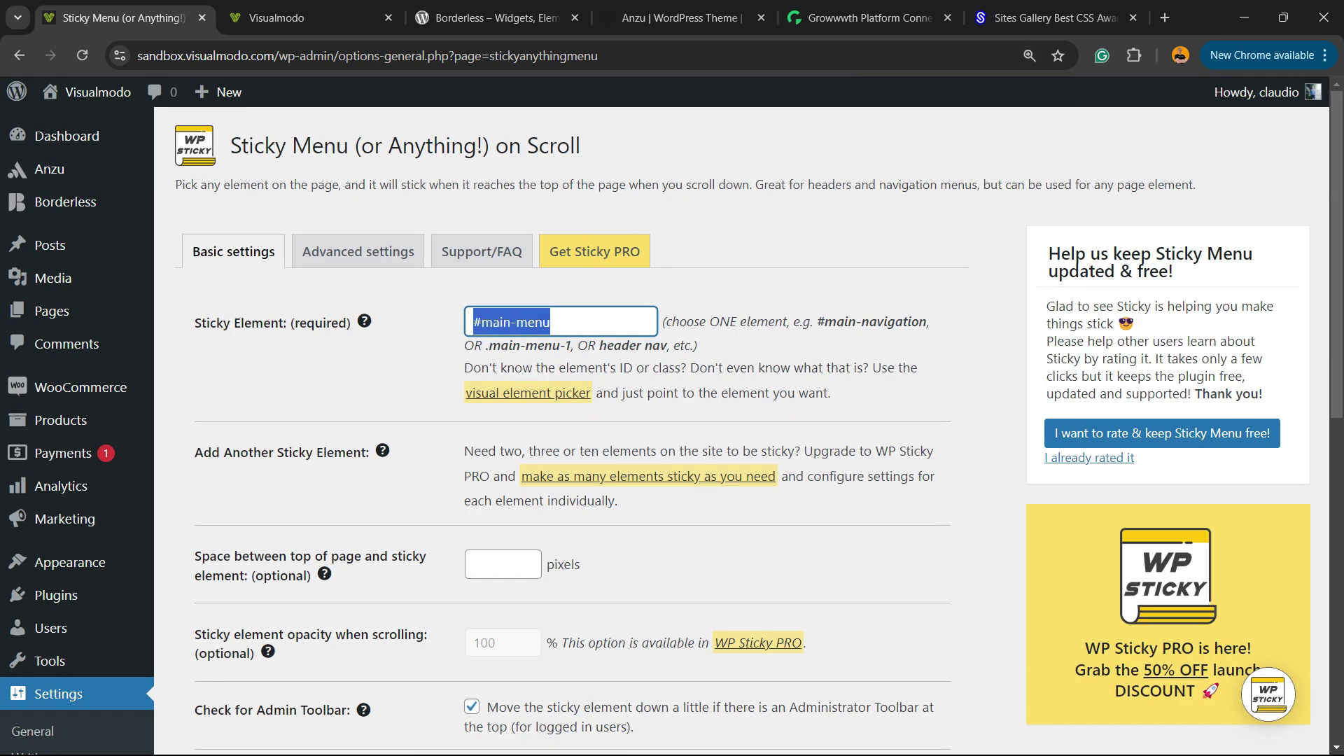
{"action": "key", "text": "Left"}
{"action": "key", "text": "ctrl+a"}
{"action": "key", "text": "Left"}
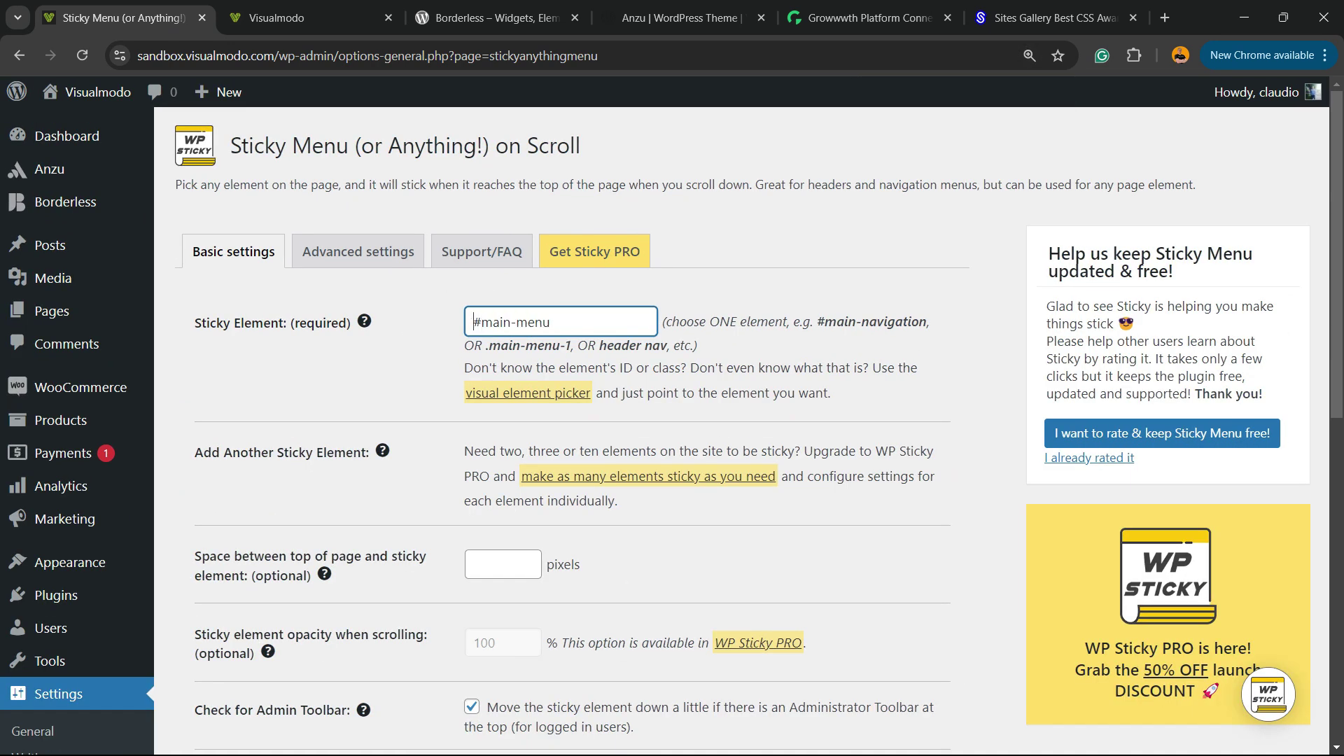
{"action": "left_click_drag", "start_coordinate": [474, 322], "coordinate": [552, 322]}
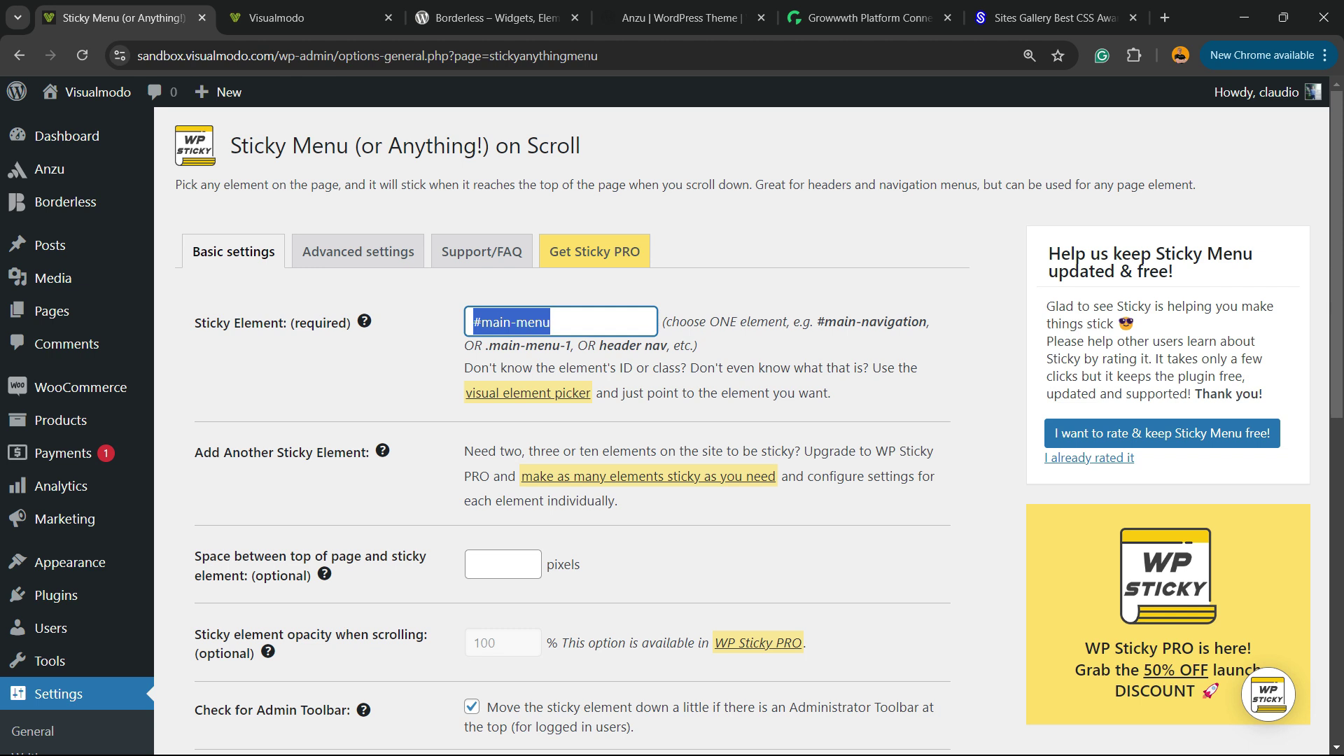
Review the remaining basic settings and save them with #main-menu as the sticky element.
{"action": "scroll", "coordinate": [526, 390], "scroll_direction": "down", "scroll_amount": 3}
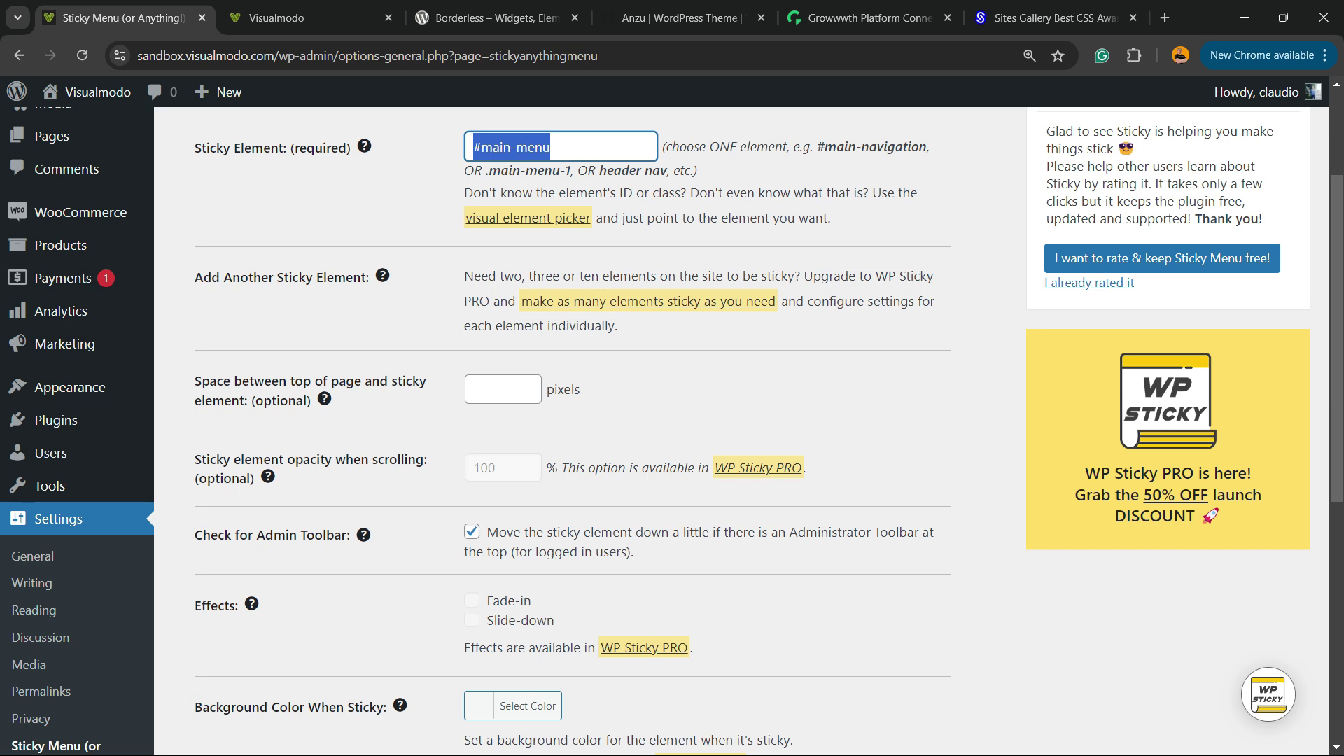
{"action": "scroll", "coordinate": [672, 420], "scroll_direction": "up", "scroll_amount": 3}
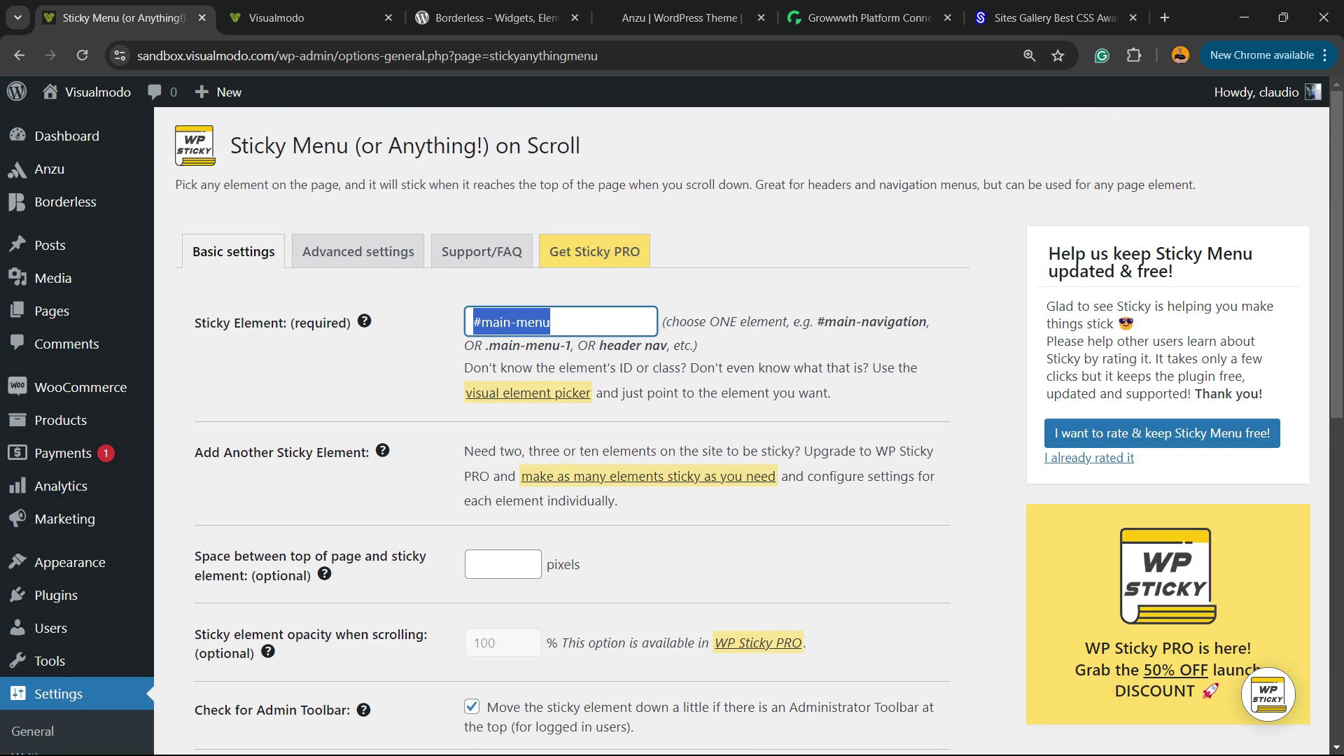
{"action": "key", "text": "ctrl+plus"}
{"action": "key", "text": "ctrl+plus"}
{"action": "scroll", "coordinate": [753, 420], "scroll_direction": "down", "scroll_amount": 10}
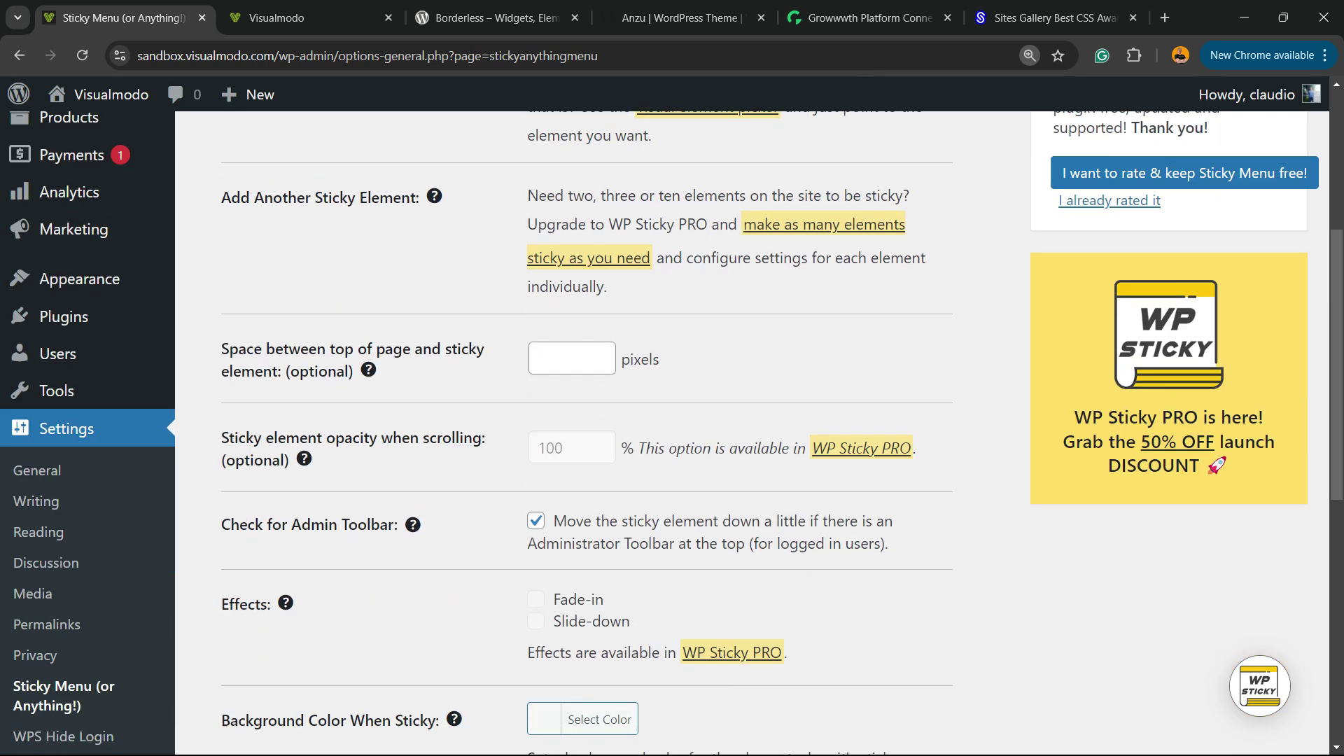
{"action": "left_click", "coordinate": [276, 669]}
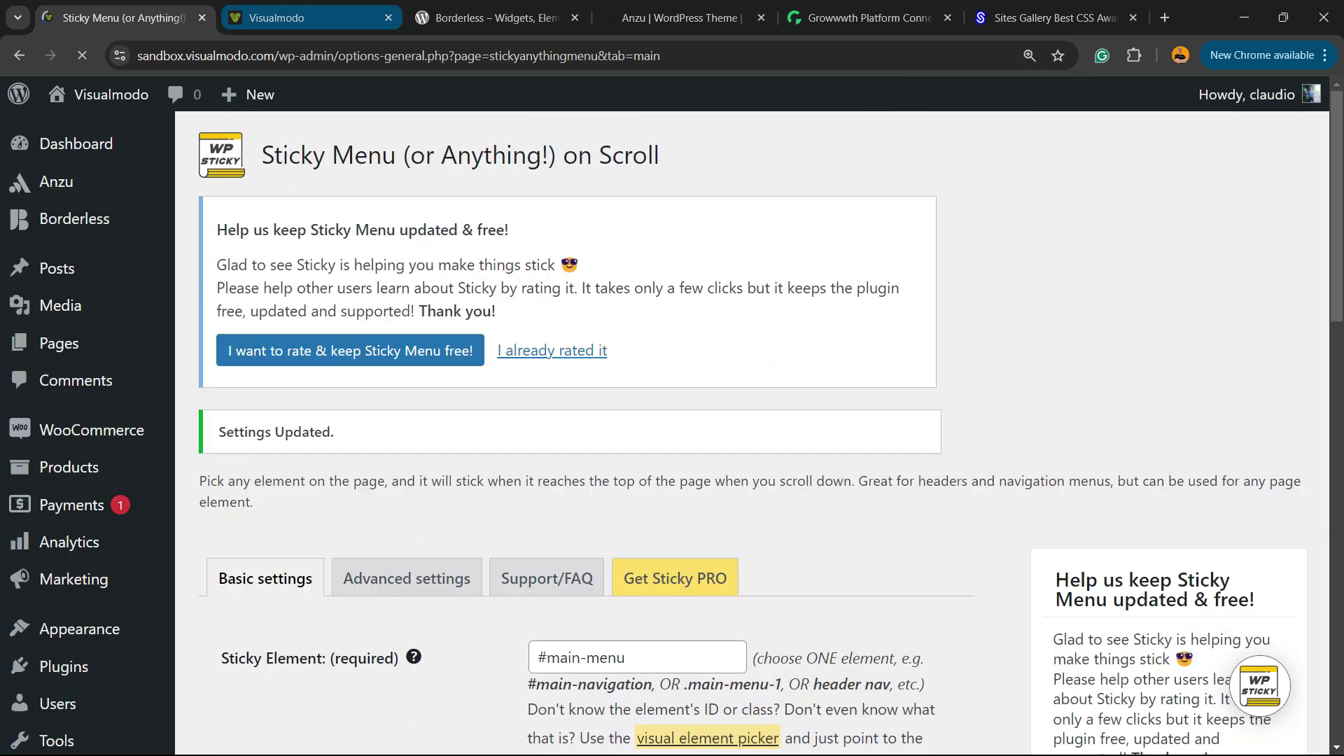
Go back to the site's front page, close the developer tools and reload the page at 110% zoom.
{"action": "key", "text": "ctrl+Tab"}
{"action": "left_click", "coordinate": [1324, 91]}
{"action": "key", "text": "ctrl+minus"}
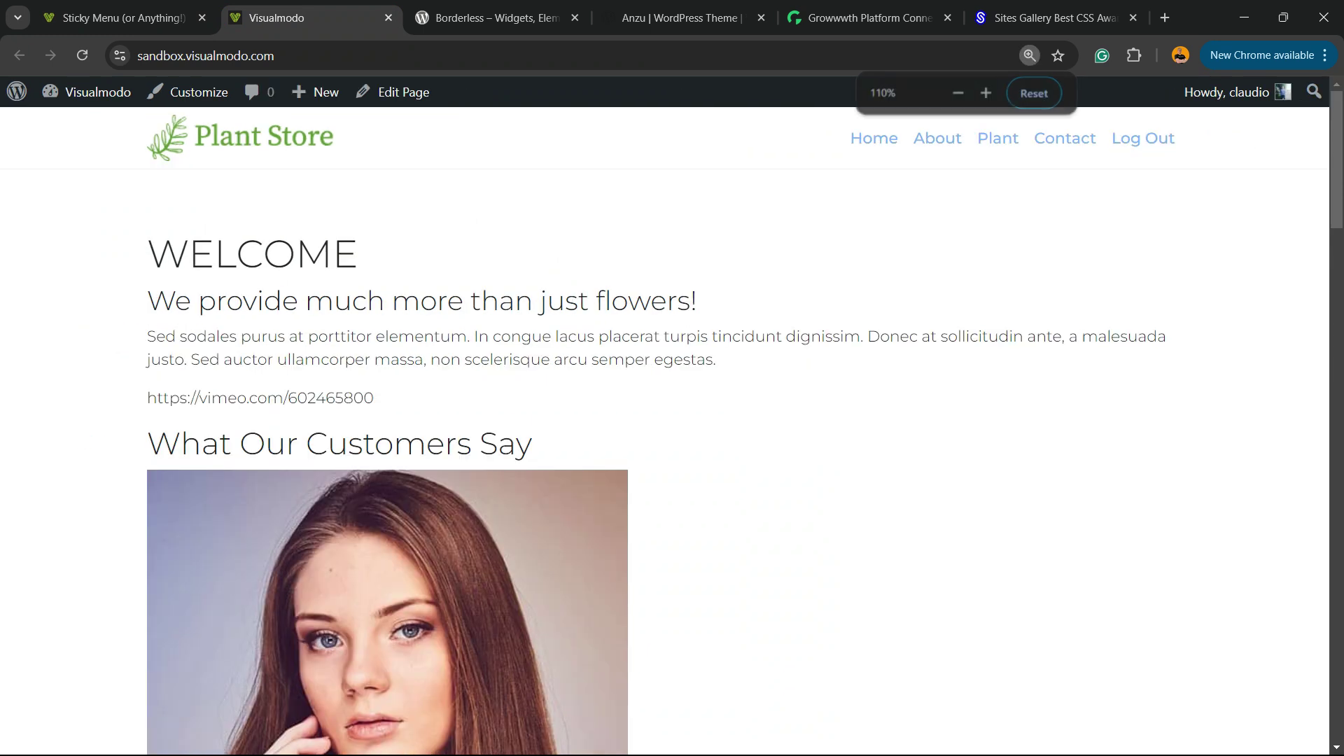
{"action": "key", "text": "ctrl+r"}
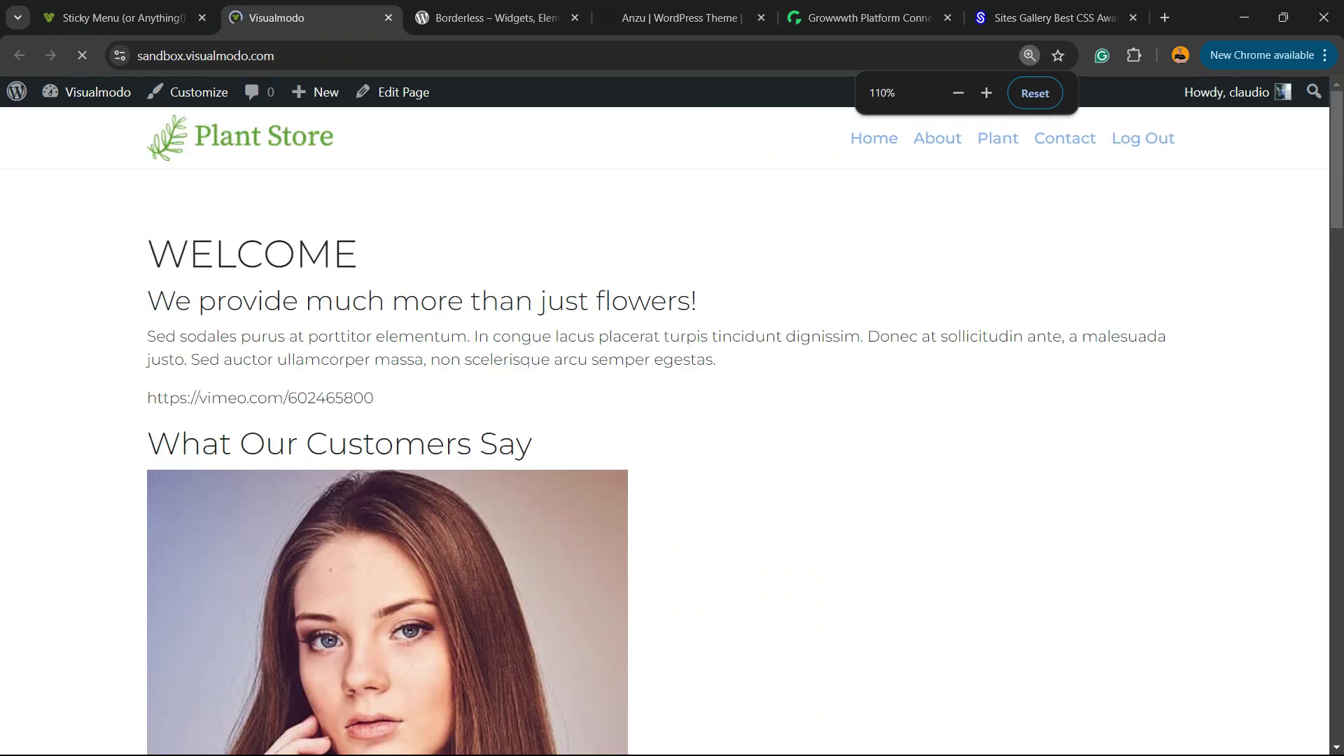
Check the navigation menu's sticky behavior while moving down the front page.
{"action": "scroll", "coordinate": [738, 431], "scroll_direction": "down", "scroll_amount": 7}
{"action": "scroll", "coordinate": [738, 431], "scroll_direction": "down", "scroll_amount": 2}
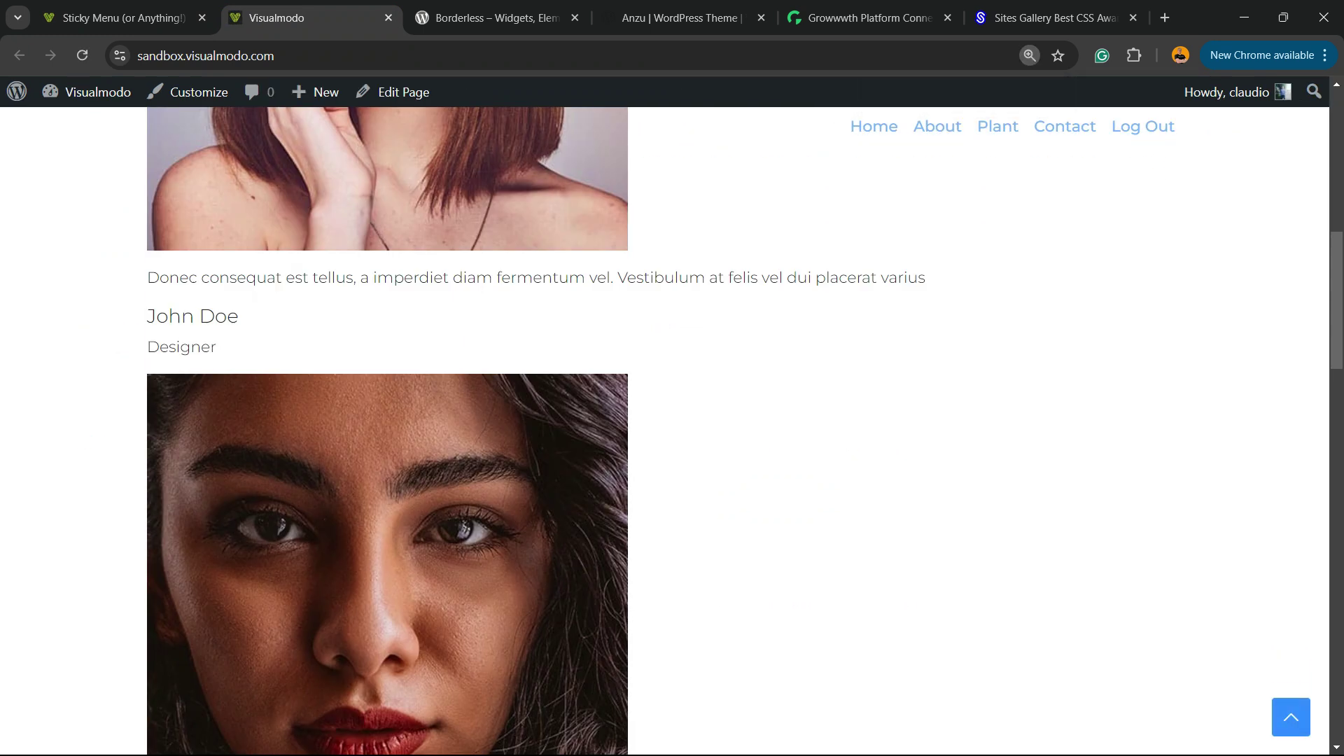
{"action": "left_click_drag", "start_coordinate": [1206, 149], "coordinate": [871, 129]}
{"action": "left_click", "coordinate": [833, 164]}
{"action": "scroll", "coordinate": [672, 431], "scroll_direction": "down", "scroll_amount": 18}
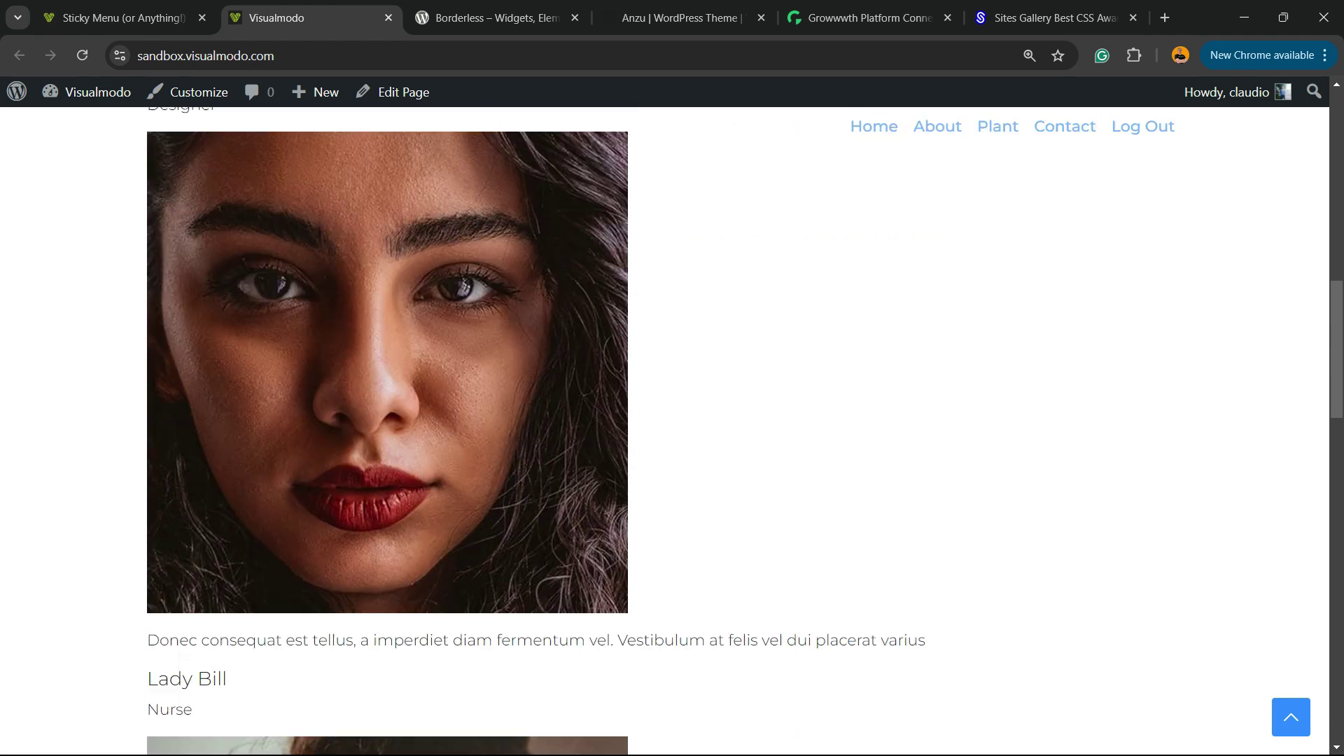
Check the sticky navigation menu down to the front page's footer and back up at the page header.
{"action": "scroll", "coordinate": [672, 432], "scroll_direction": "down", "scroll_amount": 4}
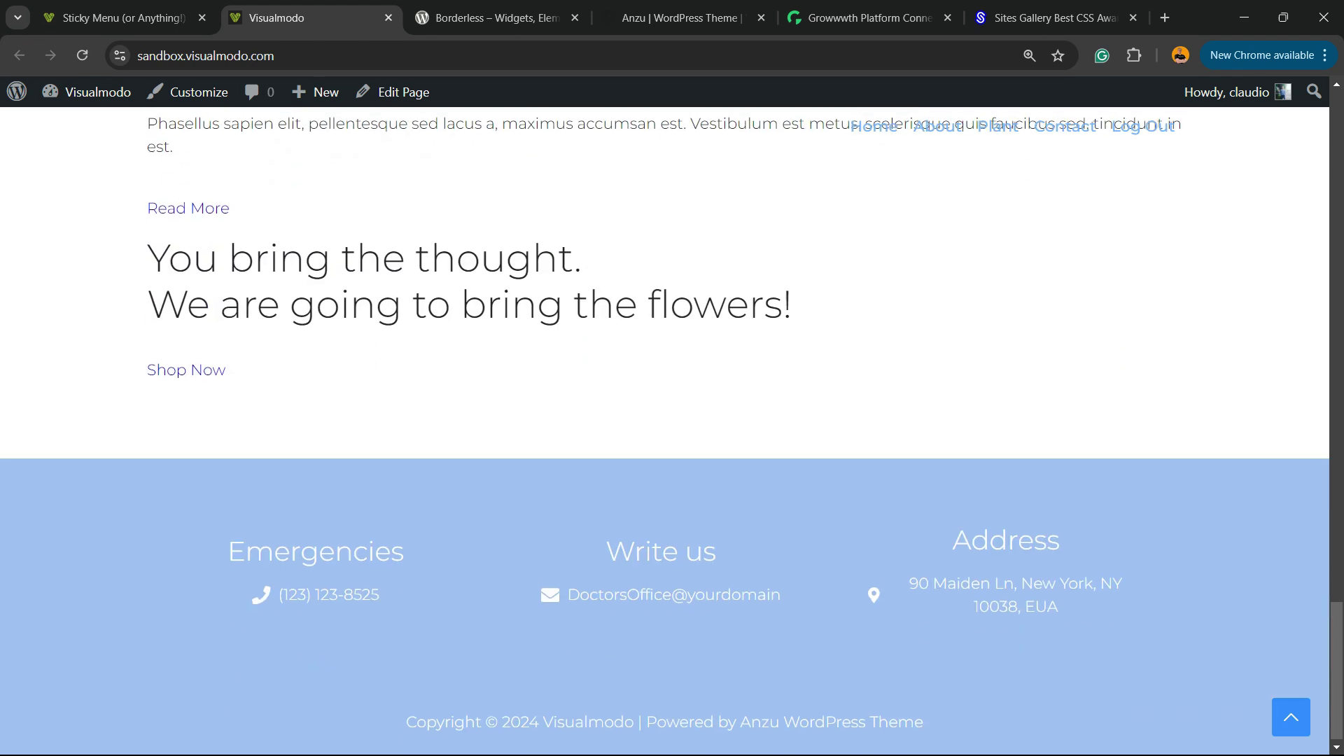
{"action": "scroll", "coordinate": [672, 431], "scroll_direction": "up", "scroll_amount": 20}
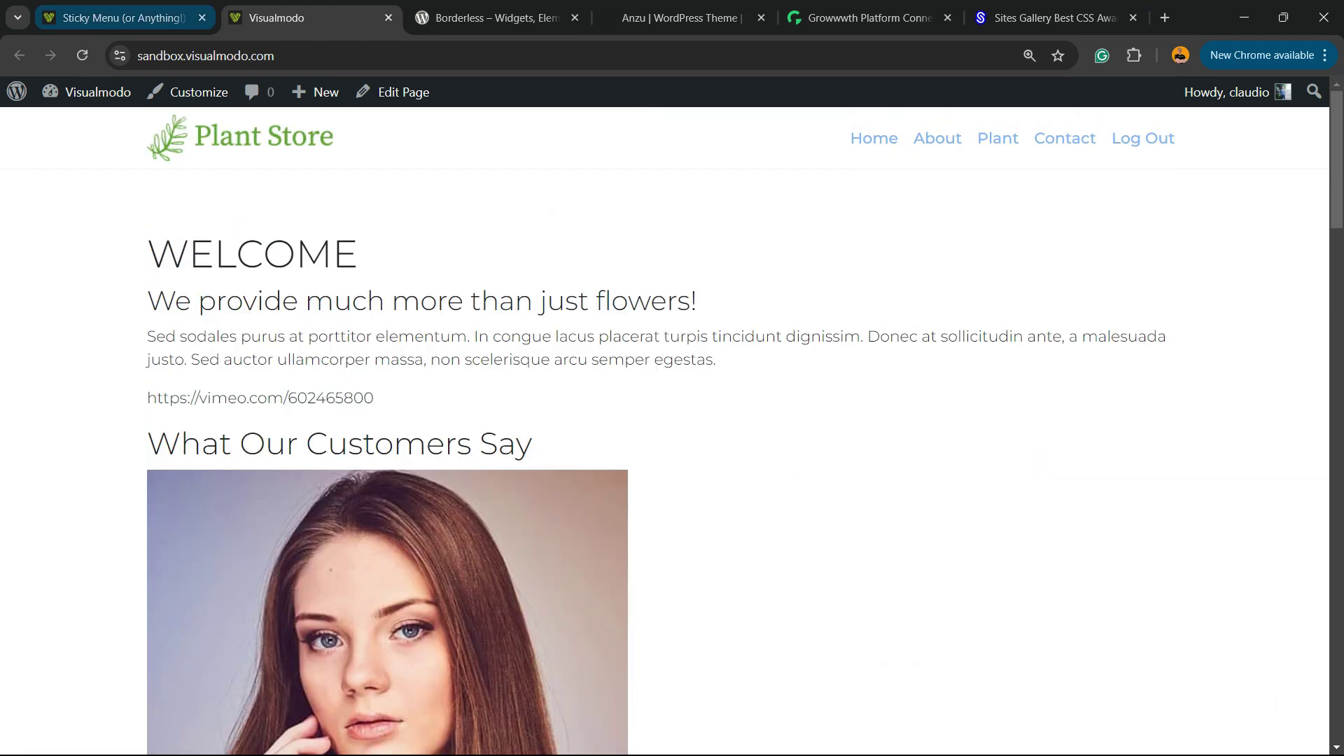
Return to the Sticky Menu settings and set the space between the top of the page and the sticky element to 10 pixels.
{"action": "left_click", "coordinate": [125, 18]}
{"action": "scroll", "coordinate": [673, 431], "scroll_direction": "down", "scroll_amount": 5}
{"action": "key", "text": "ctrl+plus"}
{"action": "scroll", "coordinate": [560, 418], "scroll_direction": "down", "scroll_amount": 2}
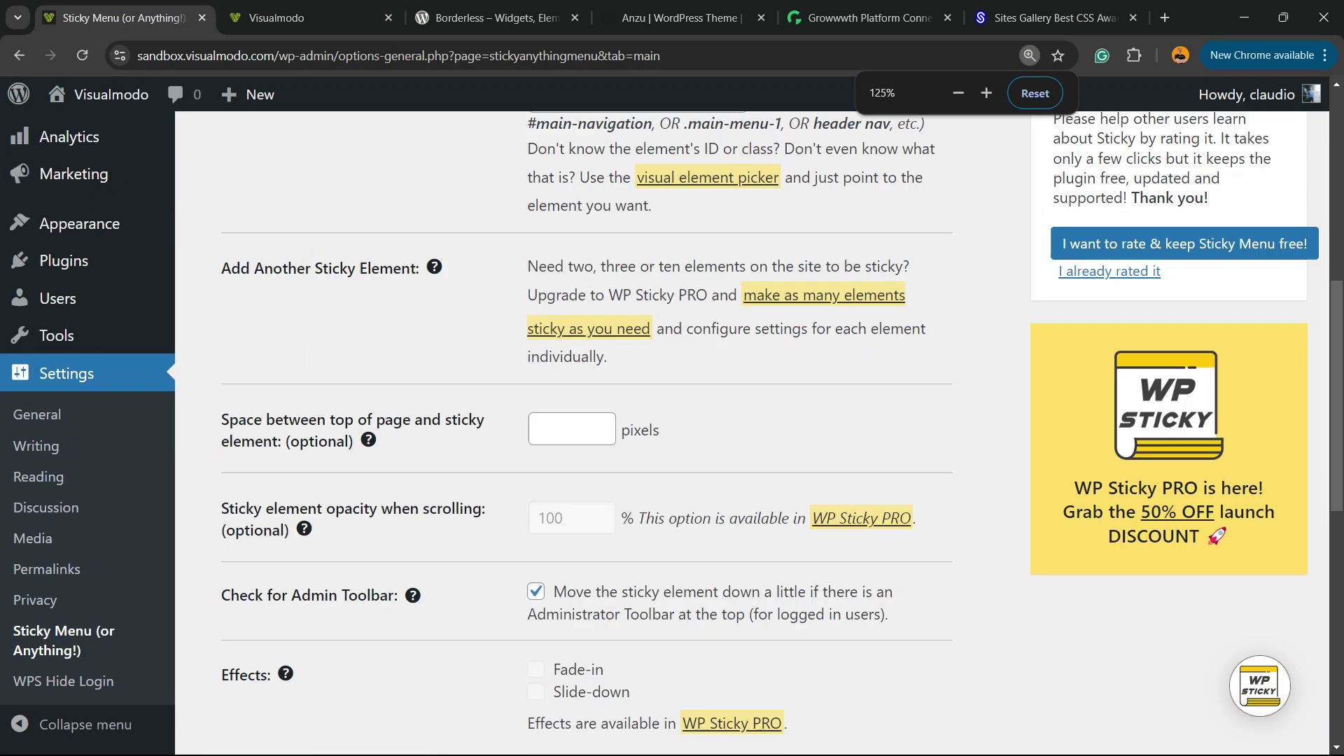
{"action": "left_click", "coordinate": [542, 418]}
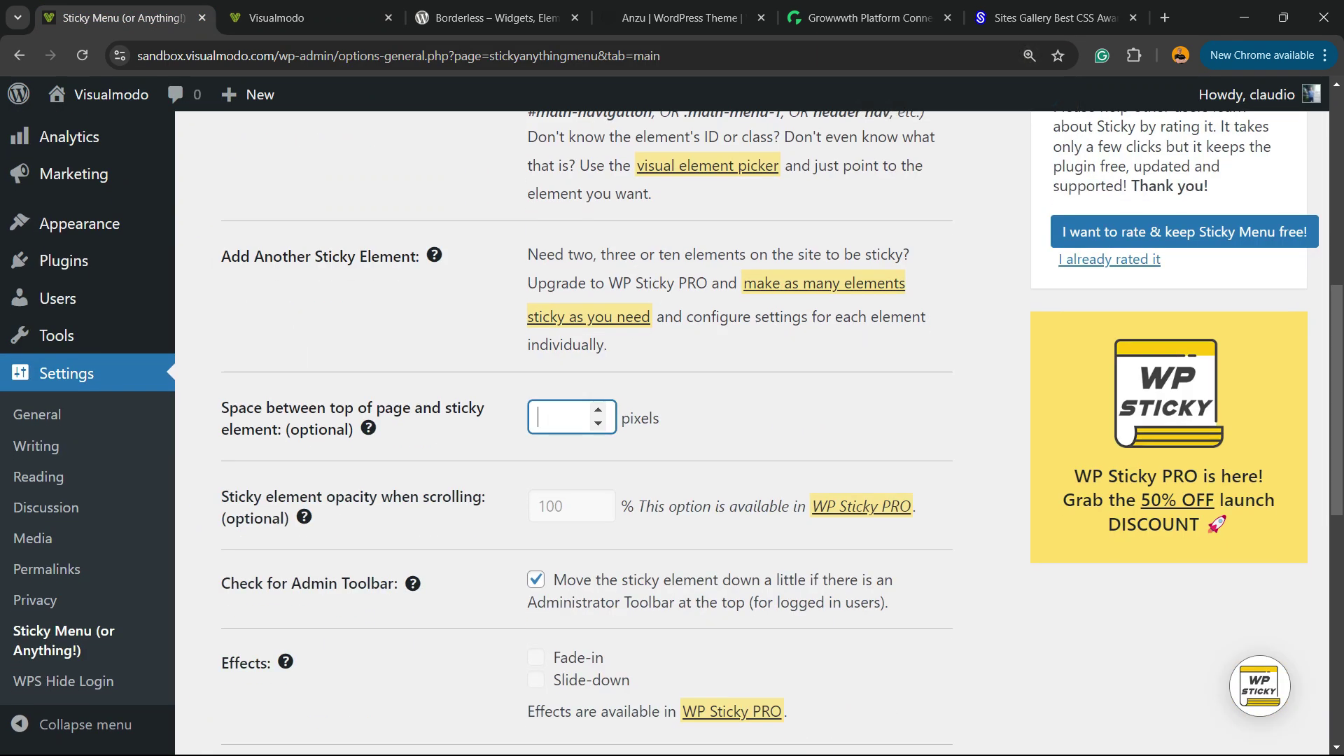
{"action": "left_click_drag", "start_coordinate": [359, 431], "coordinate": [222, 408]}
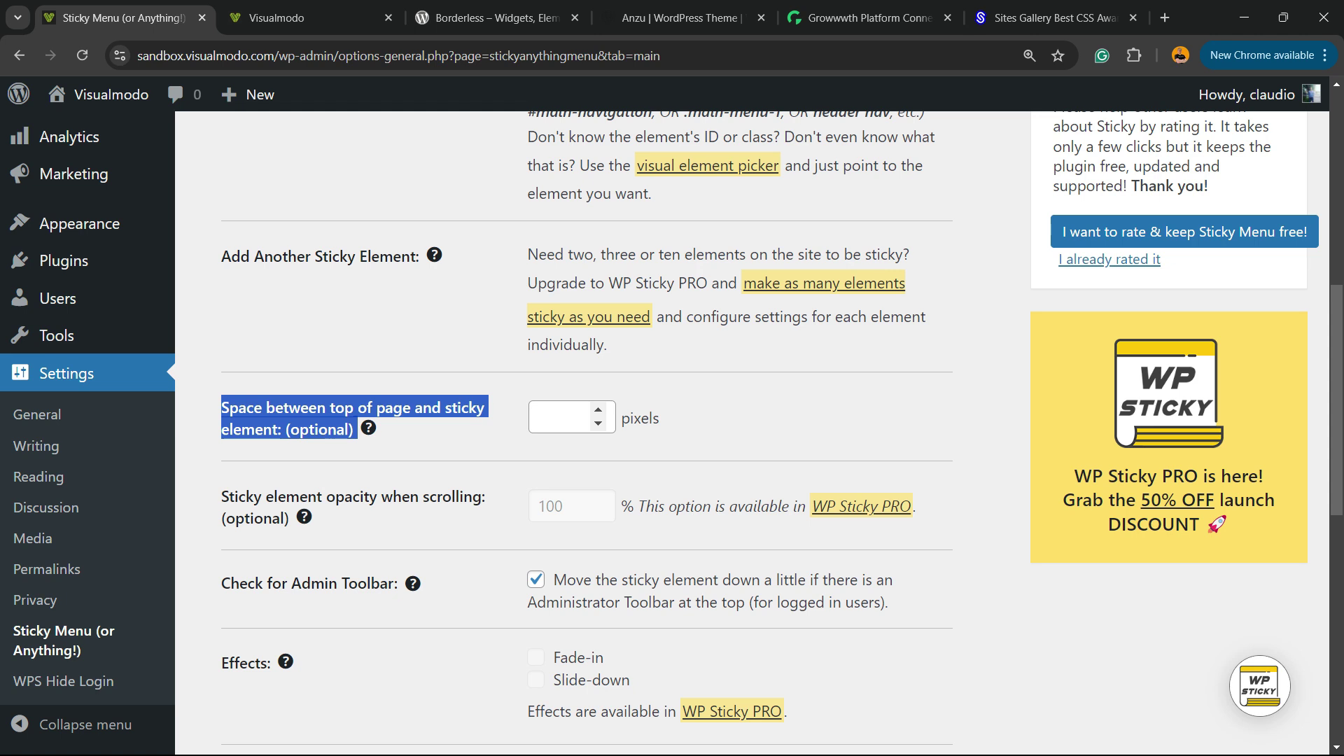
{"action": "left_click", "coordinate": [598, 410]}
{"action": "left_click", "coordinate": [599, 411]}
{"action": "left_click", "coordinate": [599, 411]}
{"action": "left_click", "coordinate": [599, 411]}
{"action": "left_click", "coordinate": [598, 410]}
{"action": "key", "text": "BackSpace"}
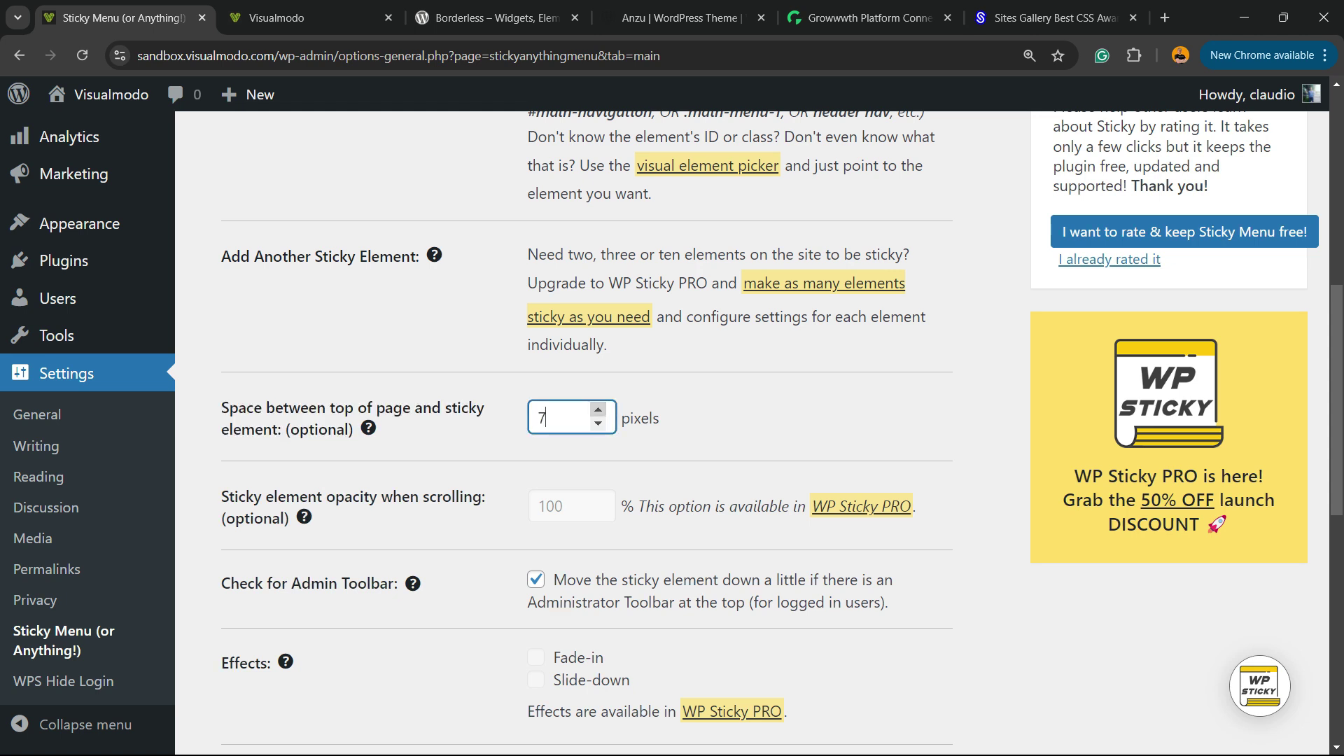
{"action": "type", "text": "10"}
Choose a light purple as the background color when sticky.
{"action": "scroll", "coordinate": [752, 420], "scroll_direction": "down", "scroll_amount": 2}
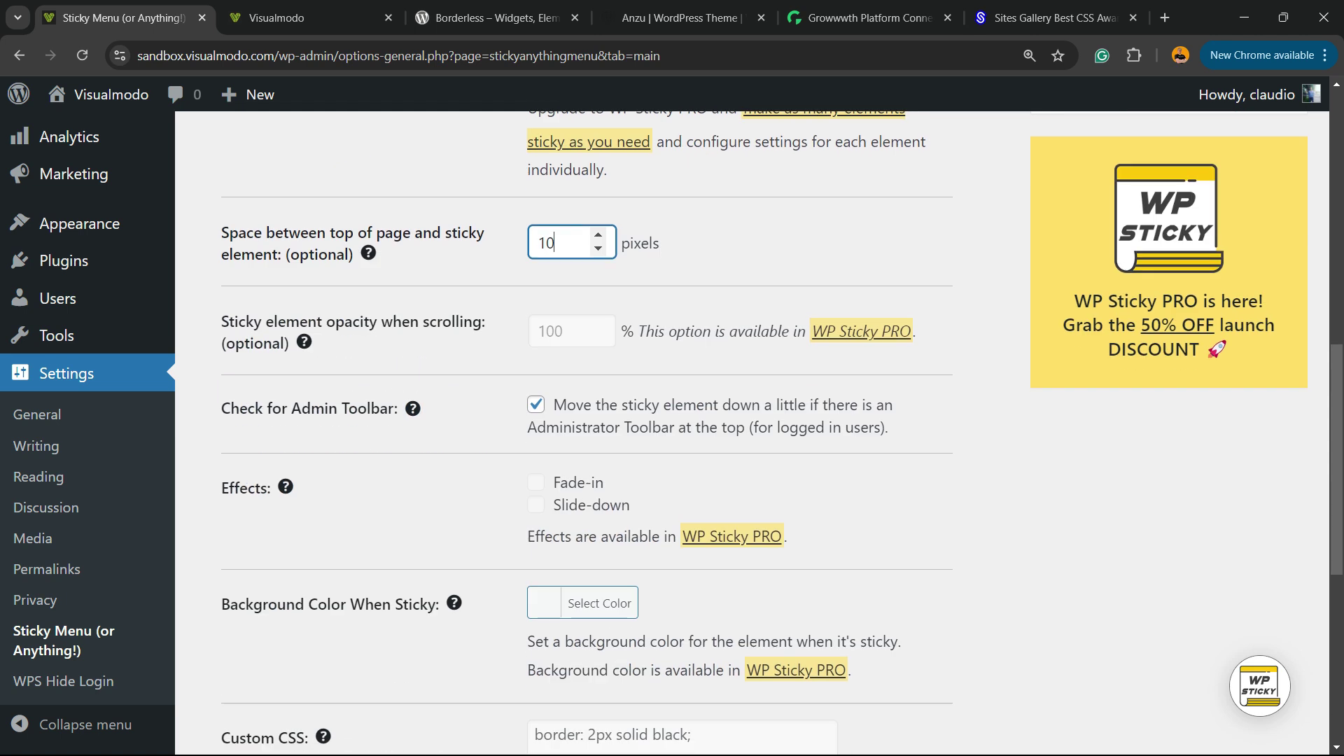
{"action": "scroll", "coordinate": [753, 420], "scroll_direction": "down", "scroll_amount": 2}
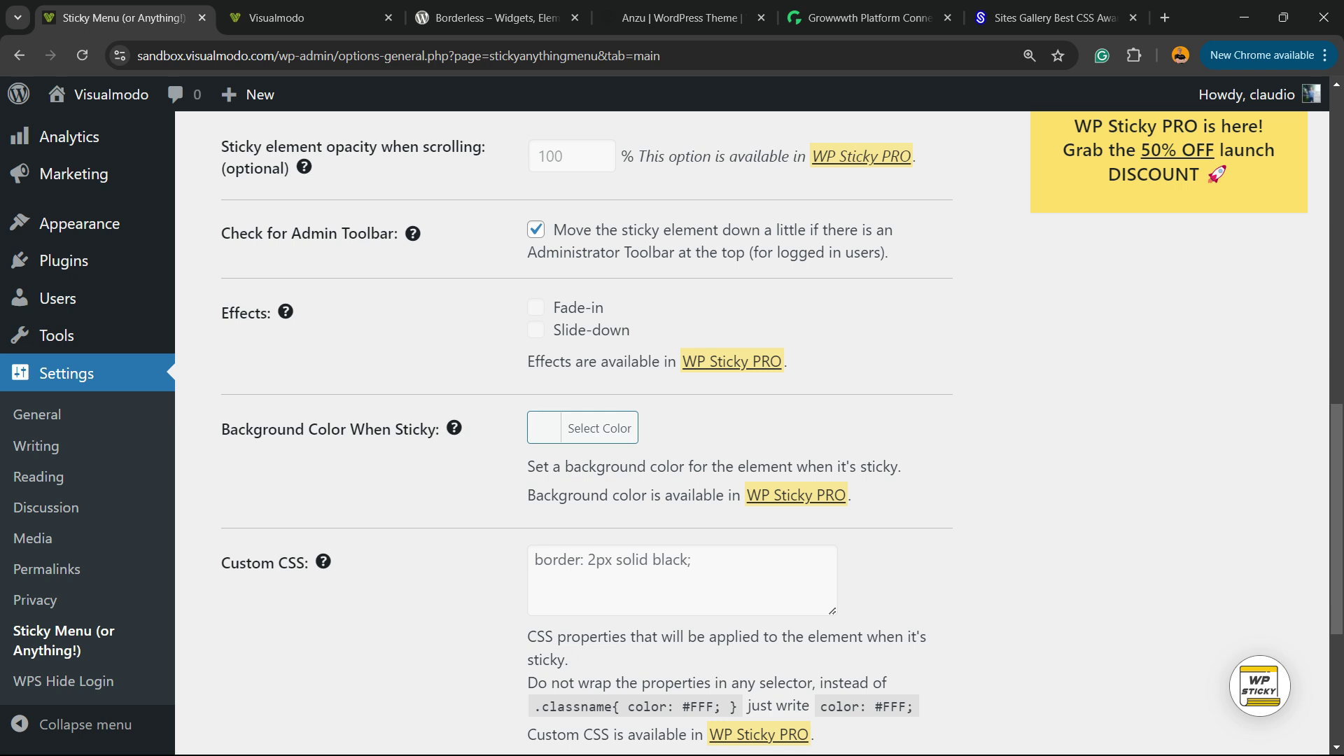
{"action": "scroll", "coordinate": [752, 420], "scroll_direction": "down", "scroll_amount": 2}
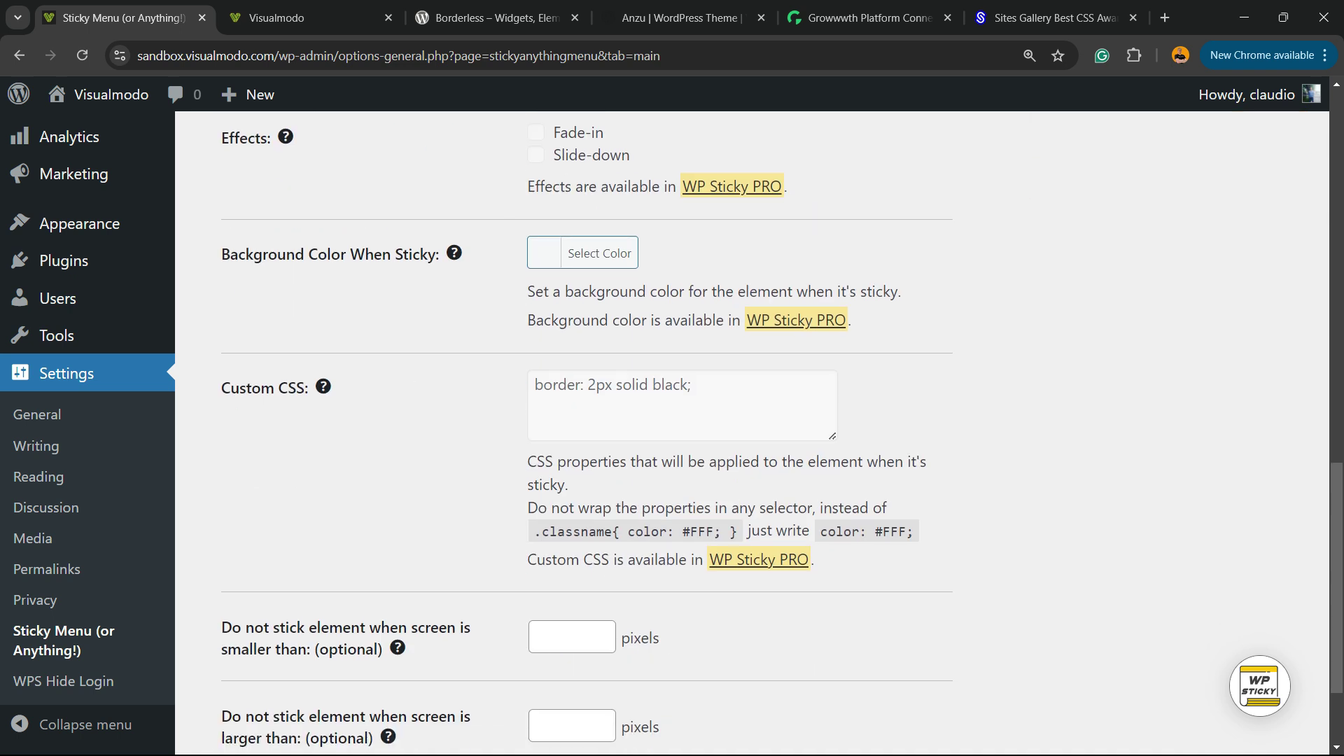
{"action": "left_click", "coordinate": [600, 253]}
{"action": "left_click", "coordinate": [601, 397]}
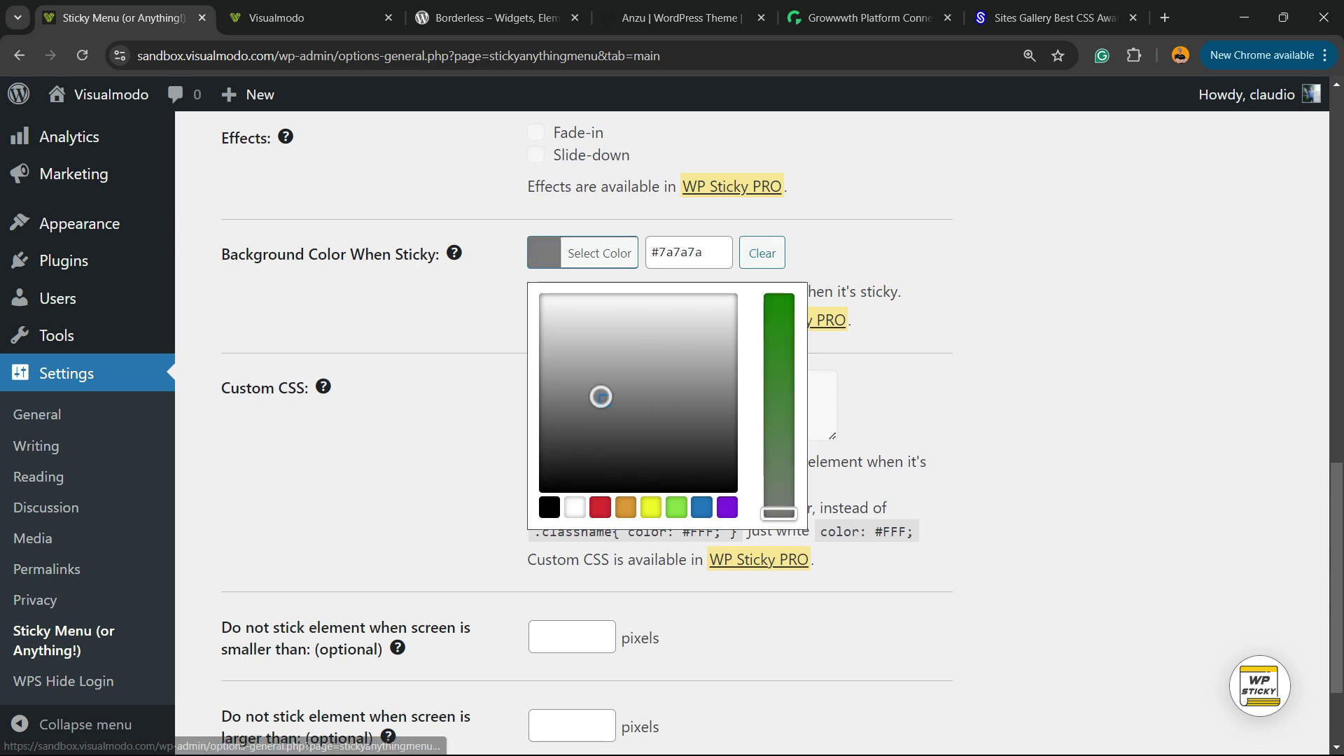
{"action": "left_click_drag", "start_coordinate": [601, 397], "coordinate": [684, 293]}
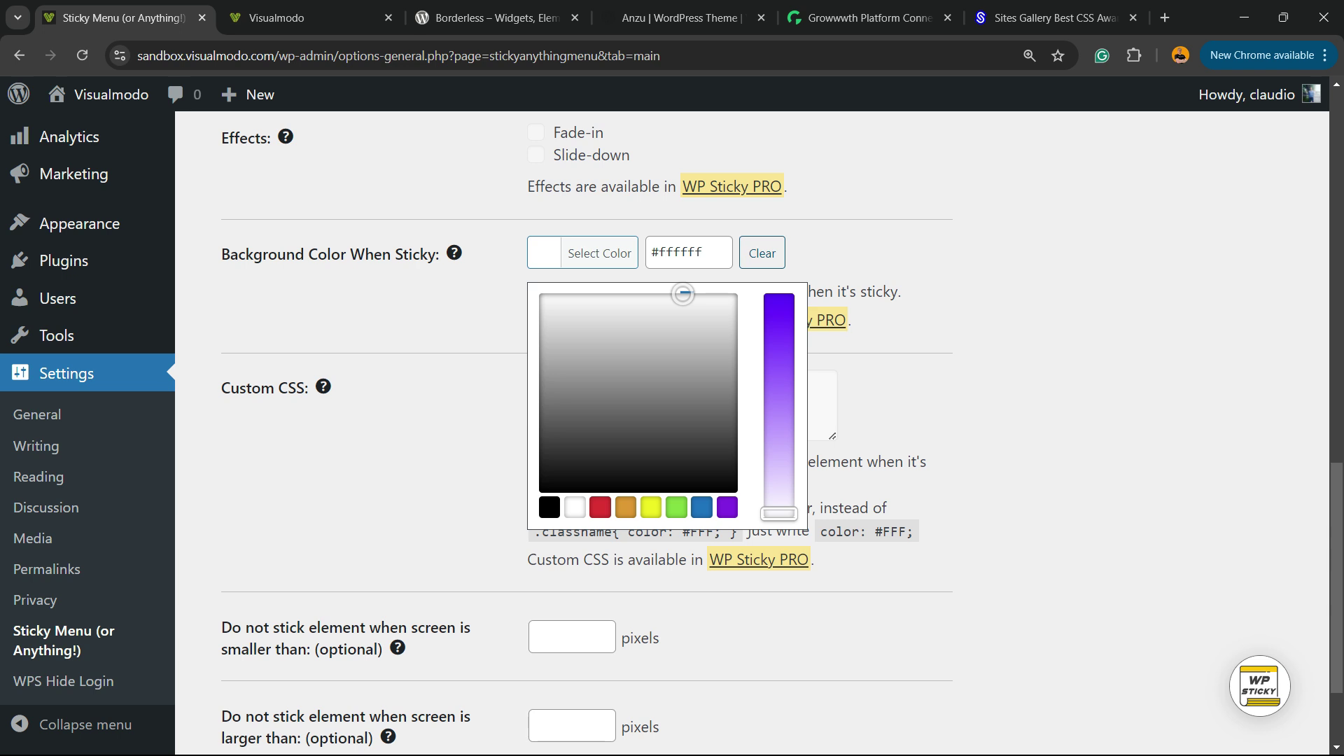
{"action": "left_click_drag", "start_coordinate": [779, 513], "coordinate": [779, 473]}
{"action": "left_click", "coordinate": [966, 420]}
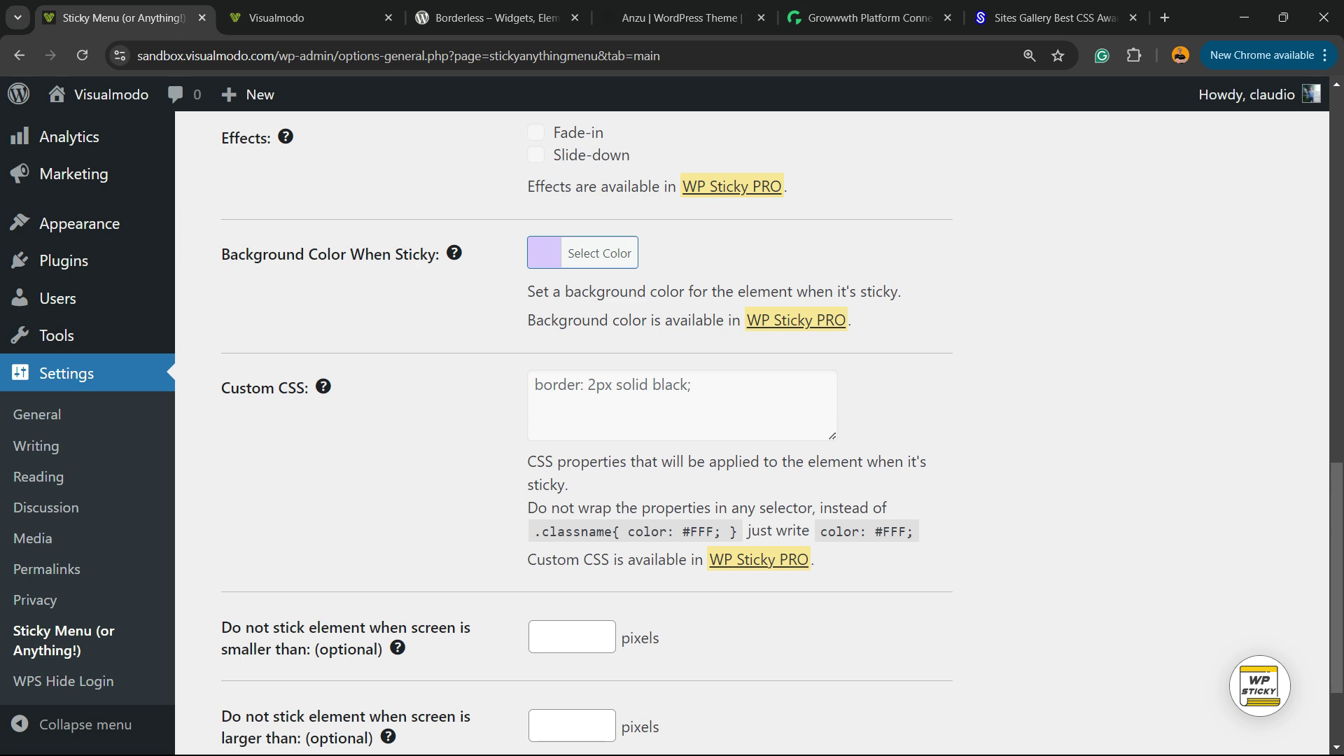
Leave the smaller-than and larger-than screen size limits empty and save the basic settings.
{"action": "scroll", "coordinate": [770, 427], "scroll_direction": "down", "scroll_amount": 2}
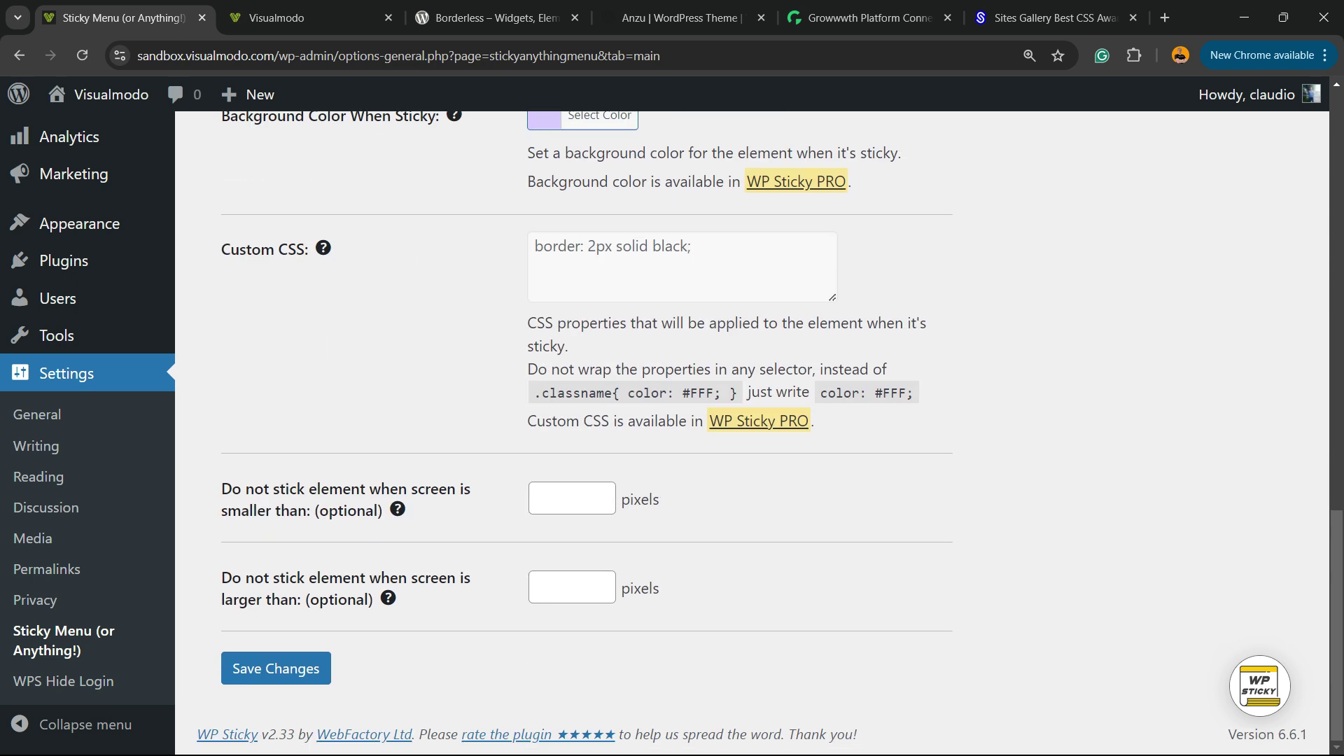
{"action": "left_click", "coordinate": [566, 499]}
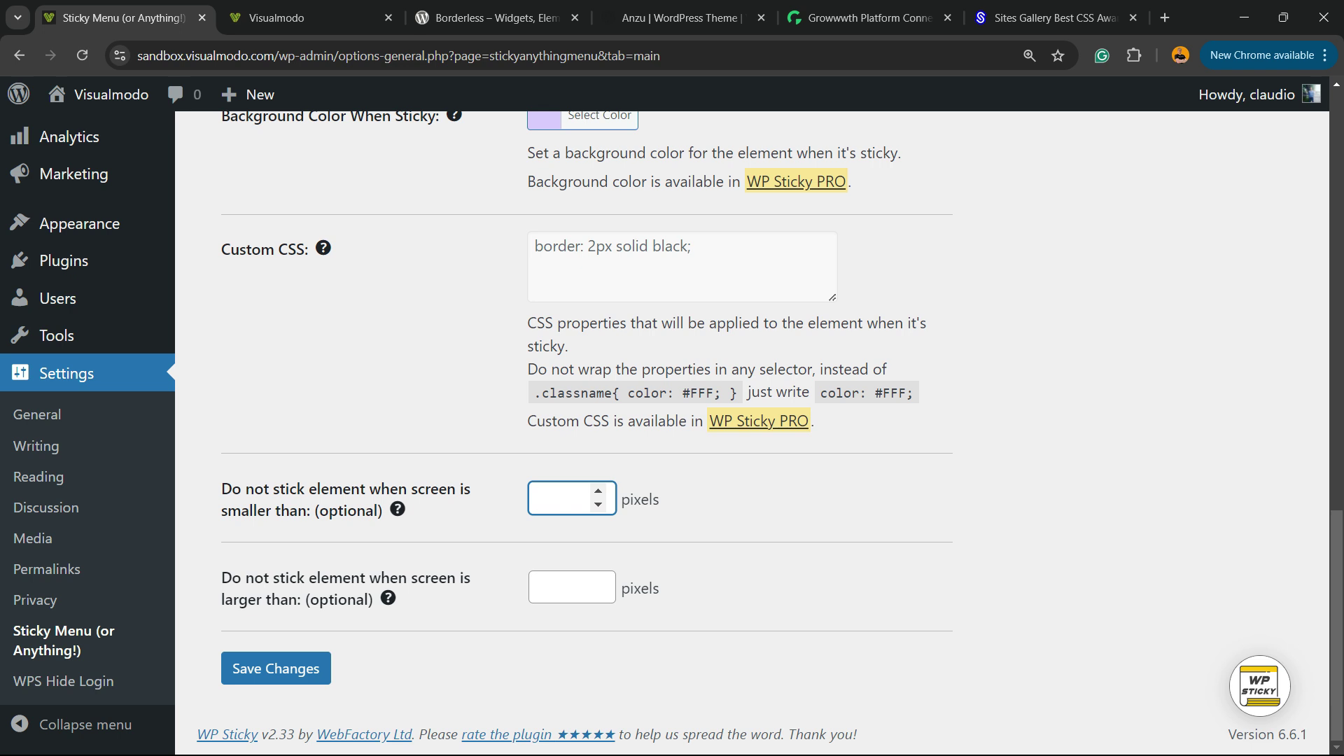
{"action": "left_click", "coordinate": [276, 669]}
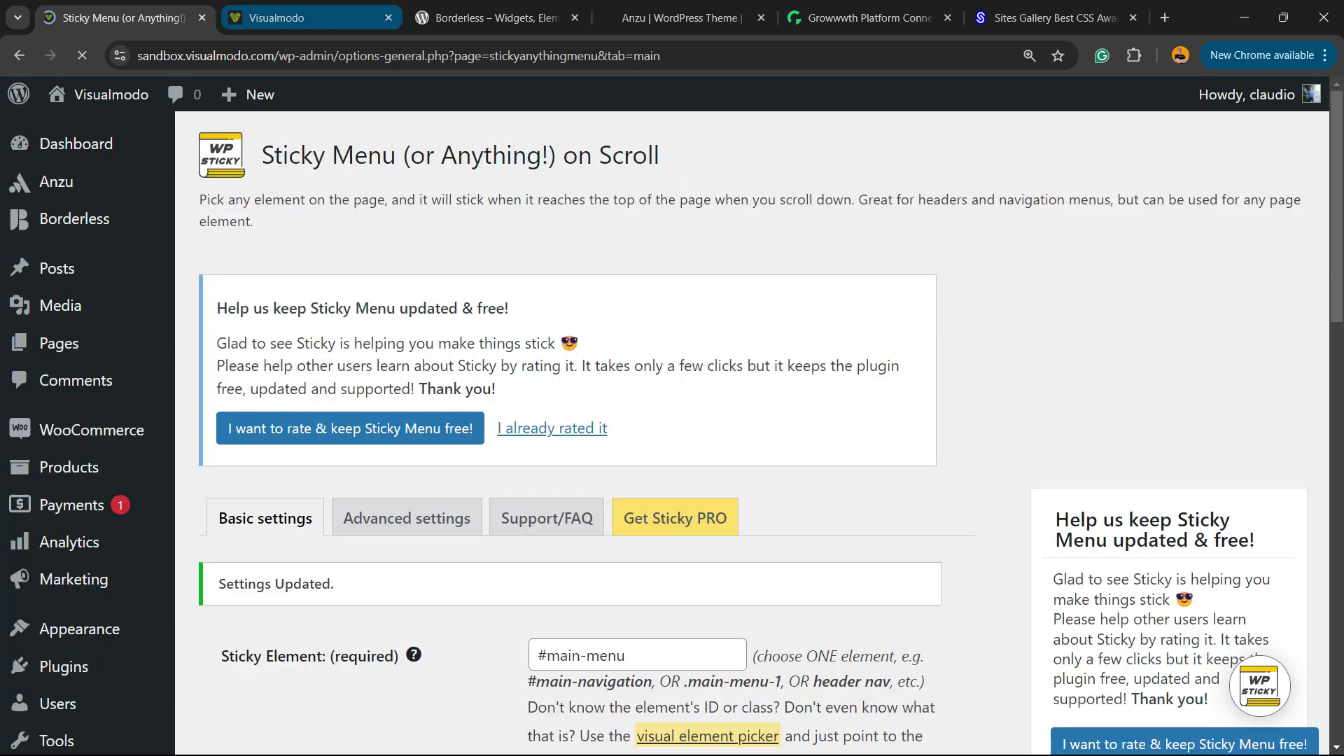
Reload the site's front page and check the sticky menu's spacing while moving down the page.
{"action": "left_click", "coordinate": [308, 18]}
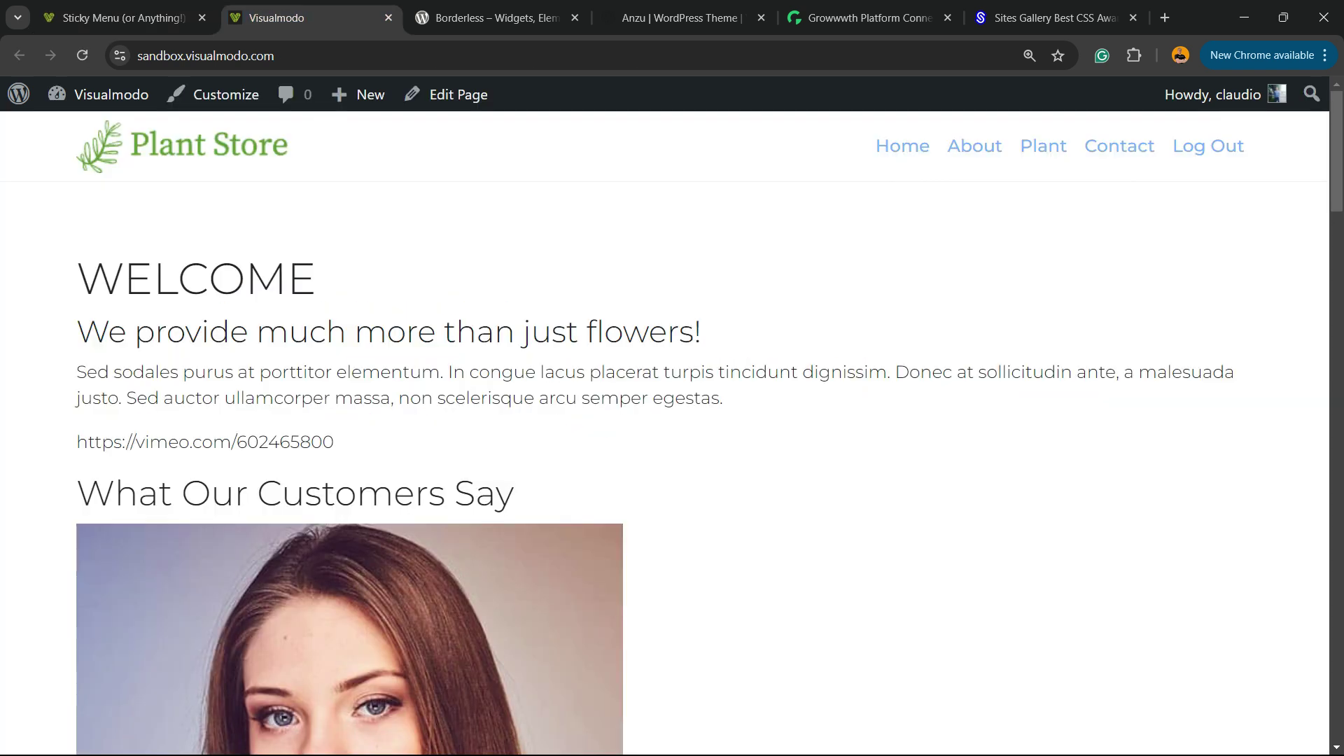
{"action": "key", "text": "F5"}
{"action": "scroll", "coordinate": [672, 420], "scroll_direction": "down", "scroll_amount": 15}
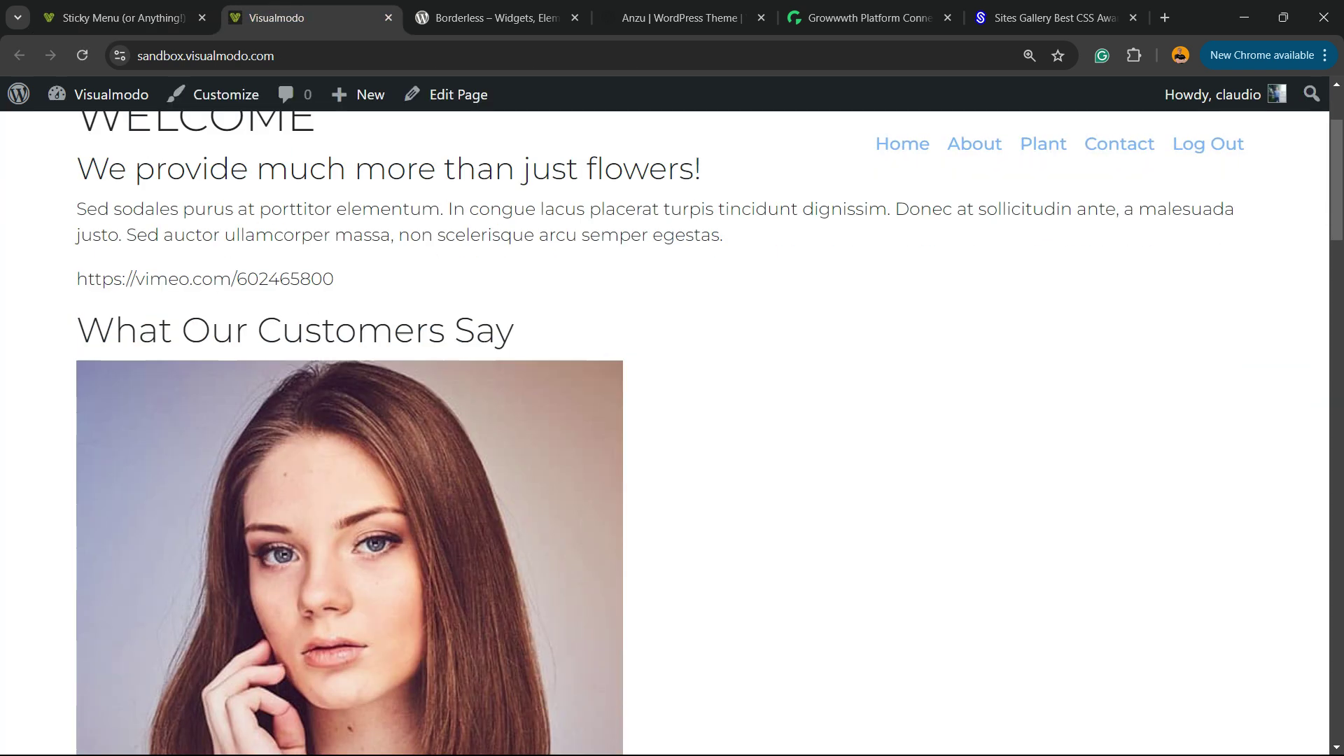
{"action": "scroll", "coordinate": [672, 420], "scroll_direction": "up", "scroll_amount": 16}
{"action": "scroll", "coordinate": [672, 420], "scroll_direction": "down", "scroll_amount": 16}
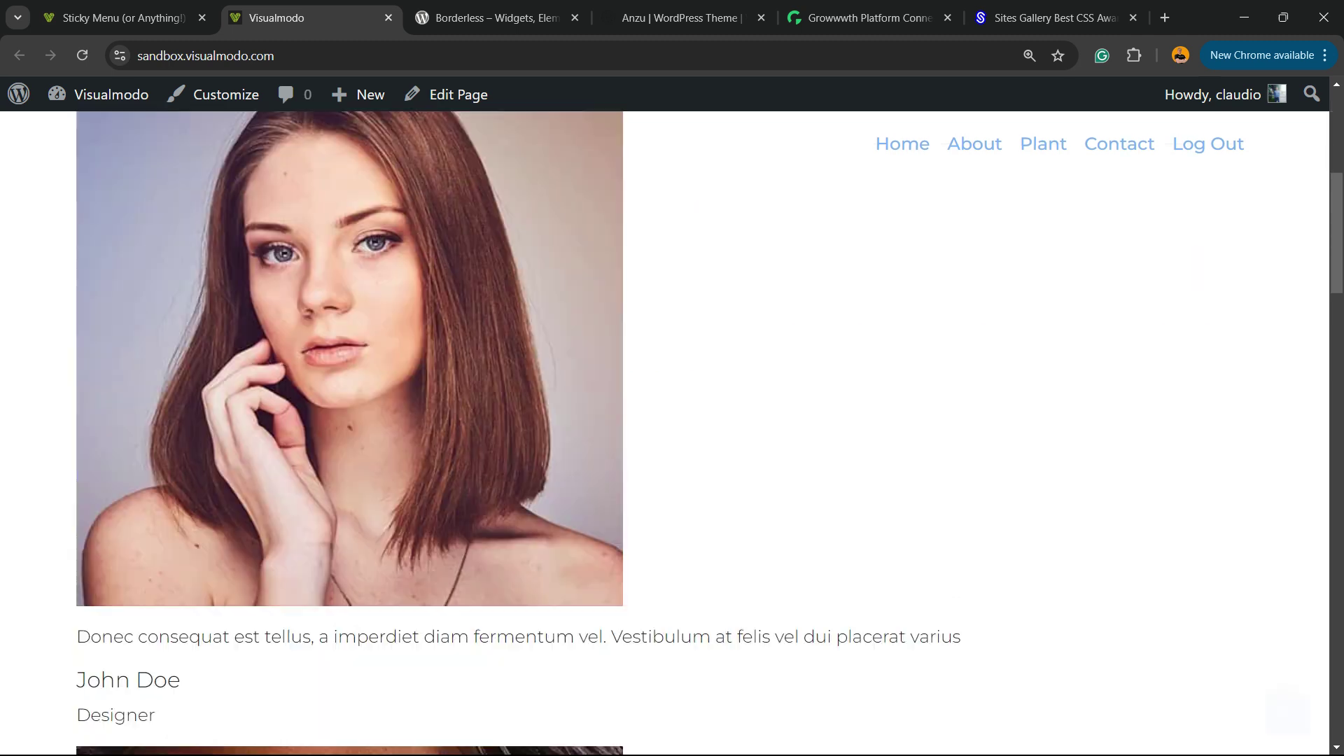
Open the Sticky Menu plugin's advanced settings and review the z-index, push-up element, legacy mode, page exclusion and debug options.
{"action": "left_click", "coordinate": [123, 18]}
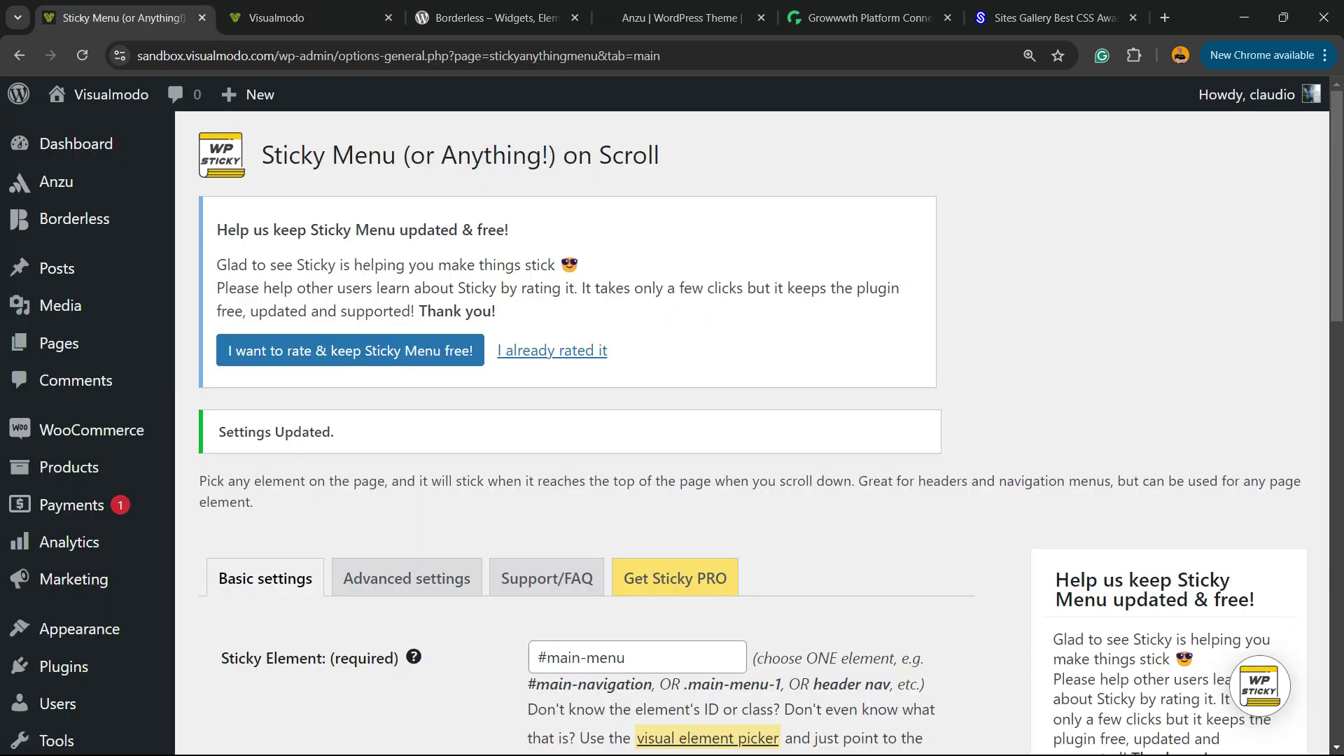
{"action": "key", "text": "ctrl+2"}
{"action": "key", "text": "ctrl+1"}
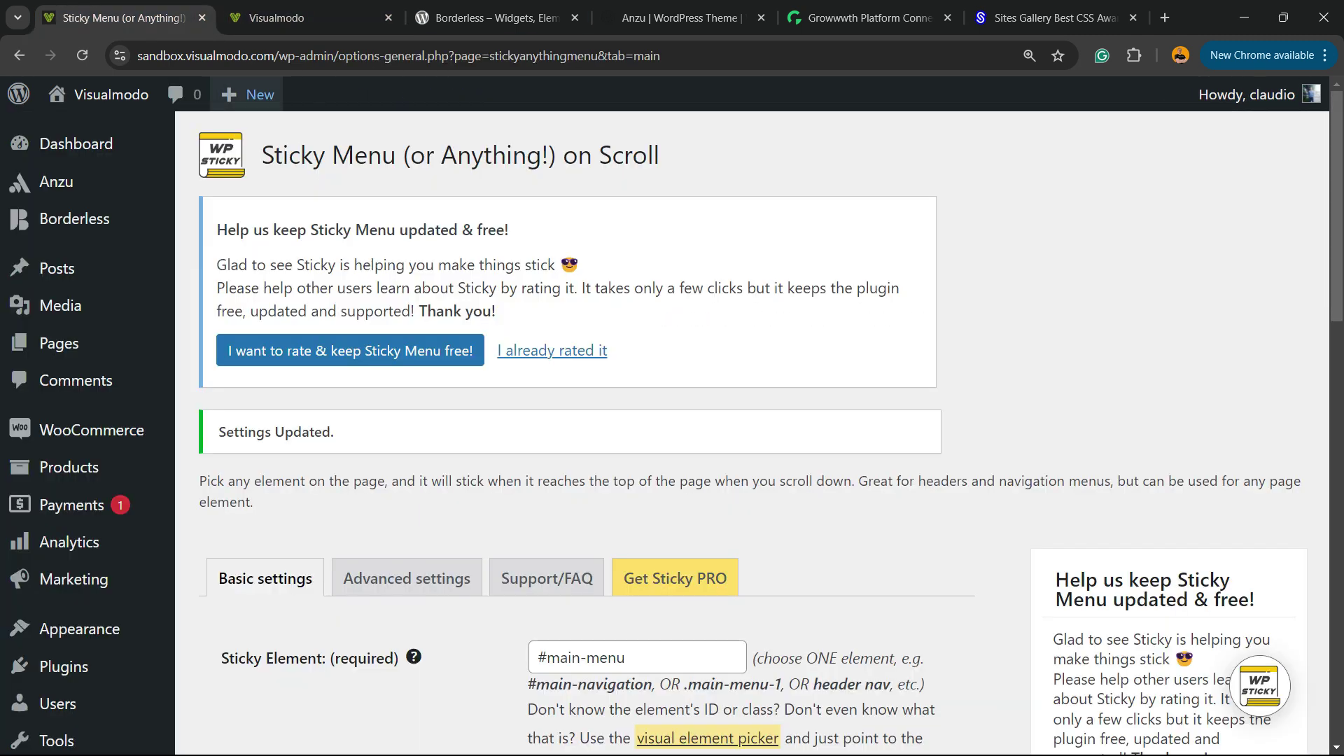
{"action": "scroll", "coordinate": [407, 490], "scroll_direction": "down", "scroll_amount": 3}
{"action": "left_click", "coordinate": [407, 403]}
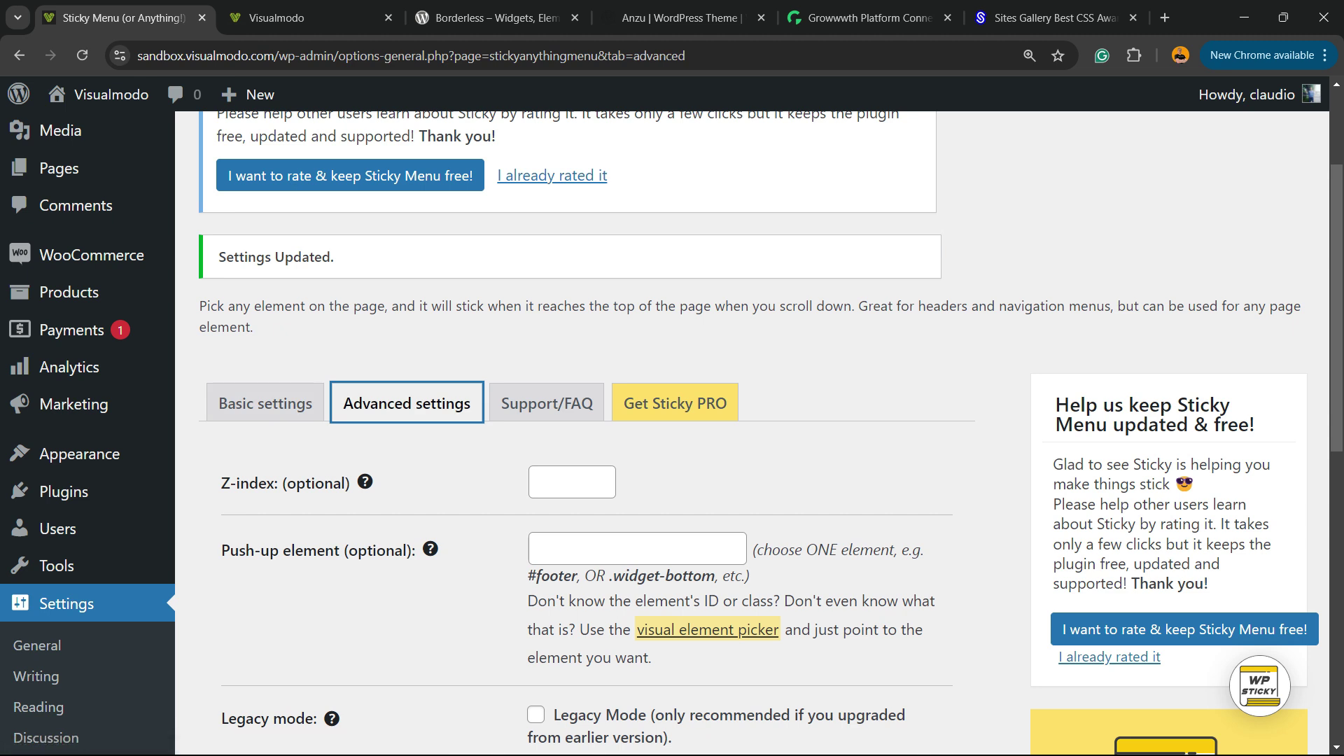
{"action": "scroll", "coordinate": [752, 420], "scroll_direction": "down", "scroll_amount": 3}
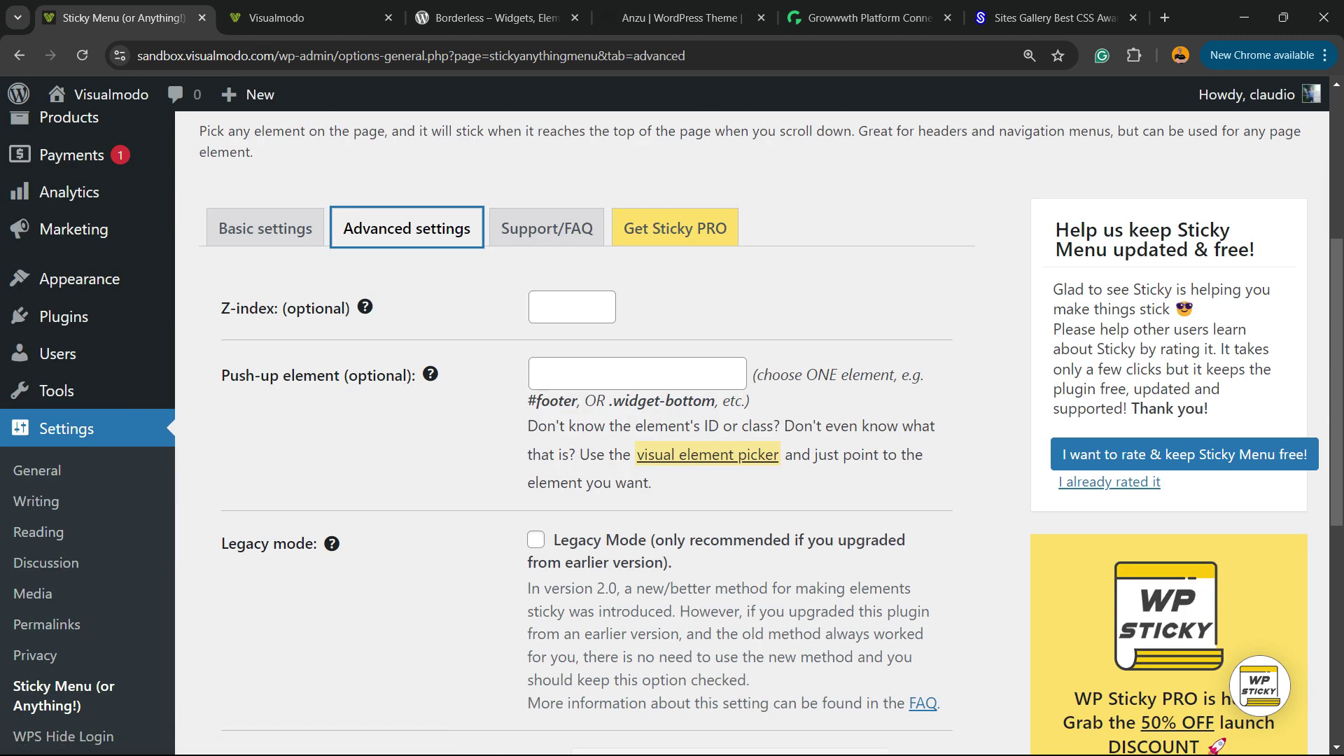
{"action": "scroll", "coordinate": [753, 420], "scroll_direction": "down", "scroll_amount": 3}
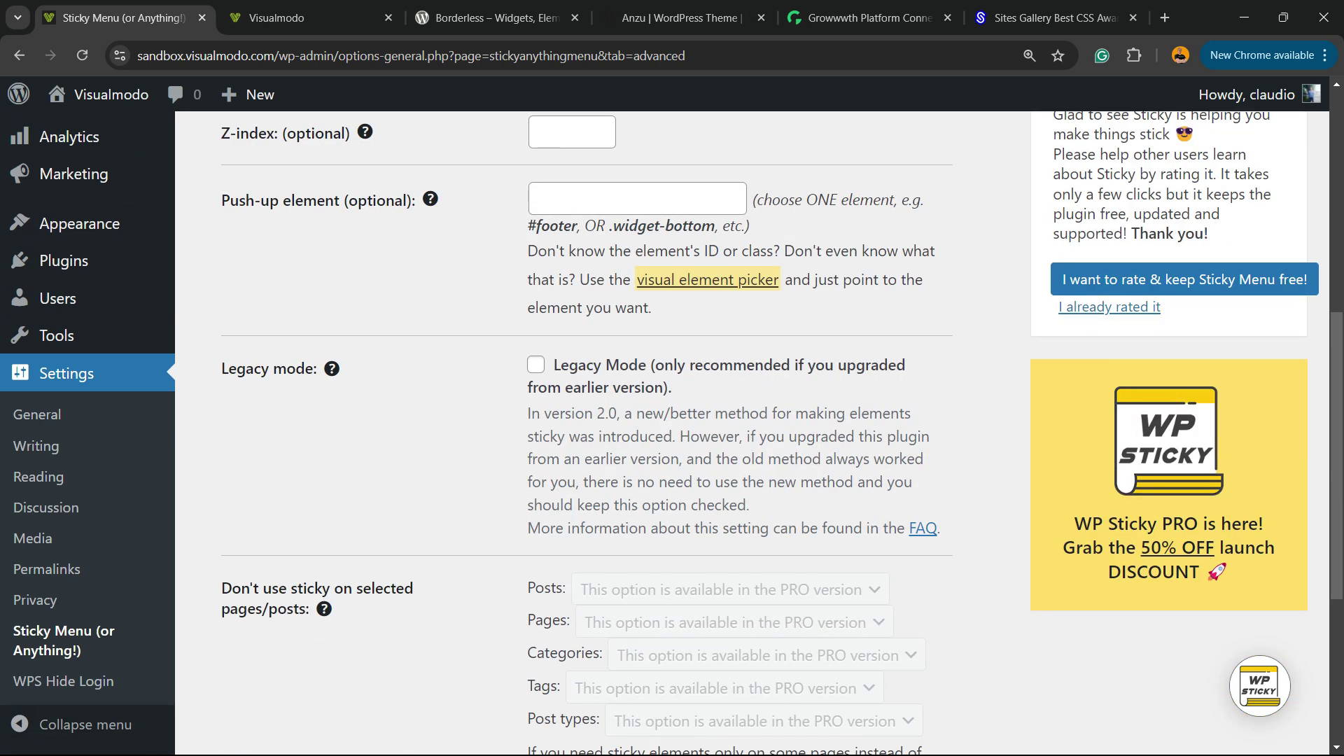
{"action": "scroll", "coordinate": [753, 420], "scroll_direction": "down", "scroll_amount": 3}
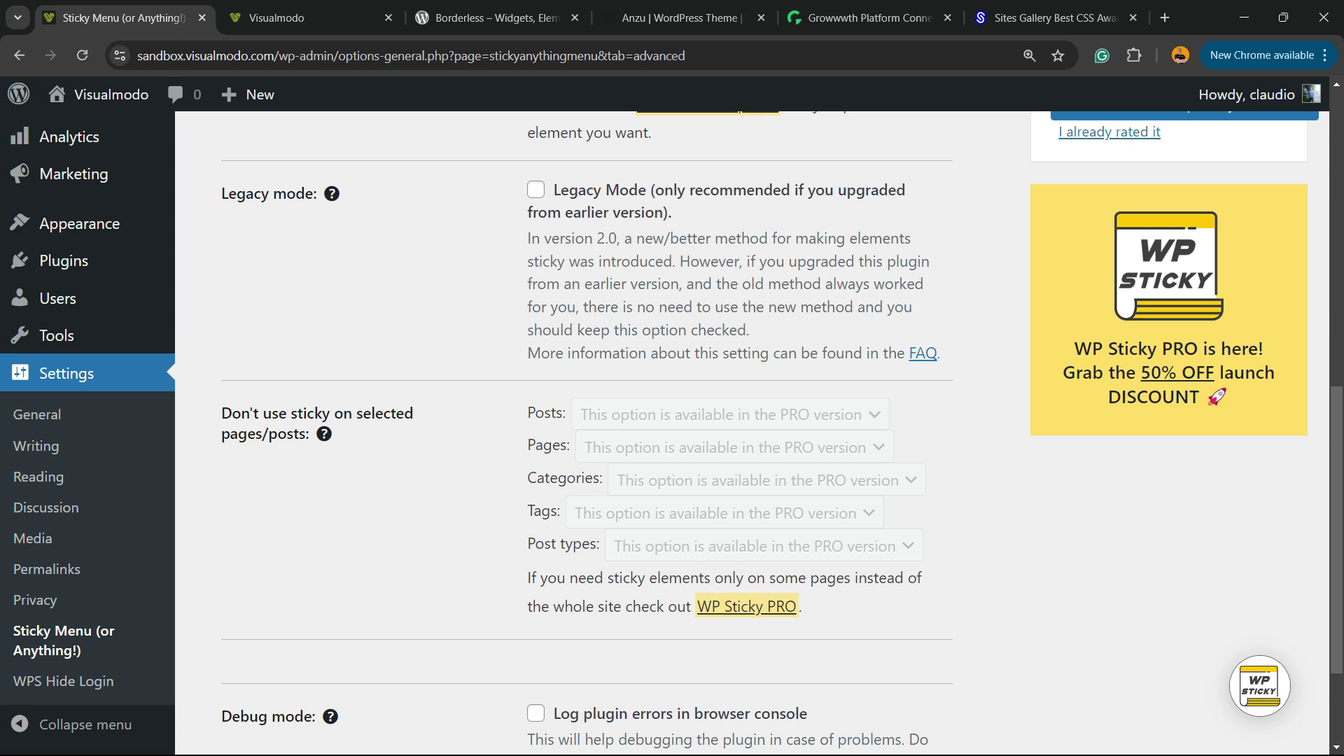
{"action": "scroll", "coordinate": [753, 420], "scroll_direction": "down", "scroll_amount": 3}
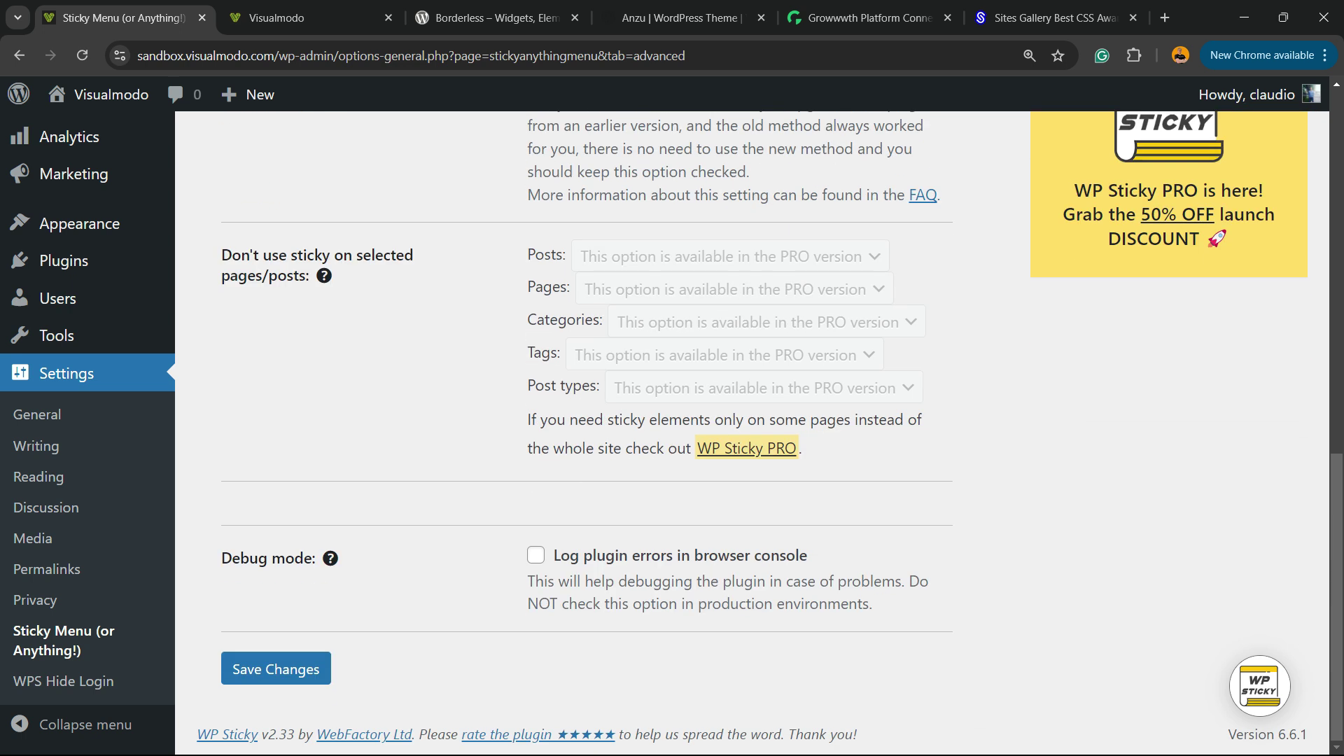
{"action": "scroll", "coordinate": [753, 420], "scroll_direction": "up", "scroll_amount": 8}
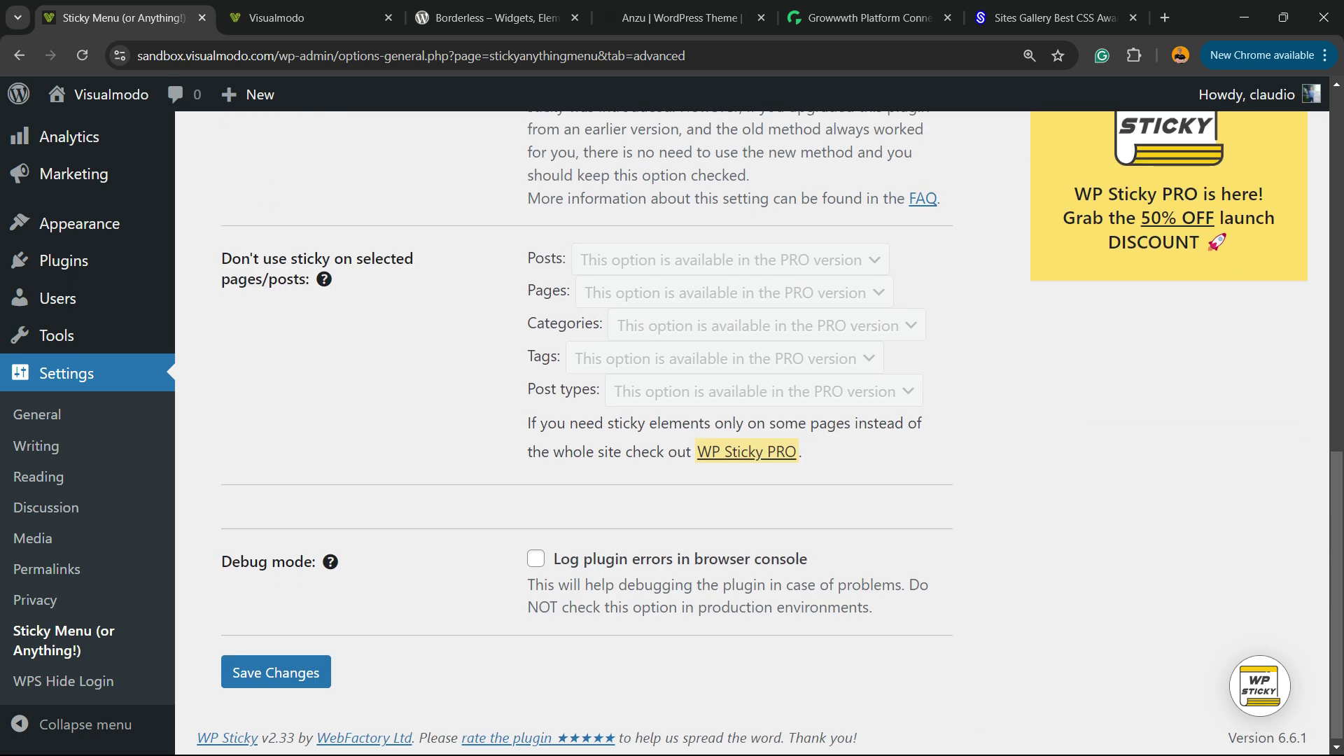
Open the plugin's support FAQ and highlight the question on sticky-only styles and its CSS example for .element-is-not-sticky and .element-is-sticky.
{"action": "left_click", "coordinate": [547, 420]}
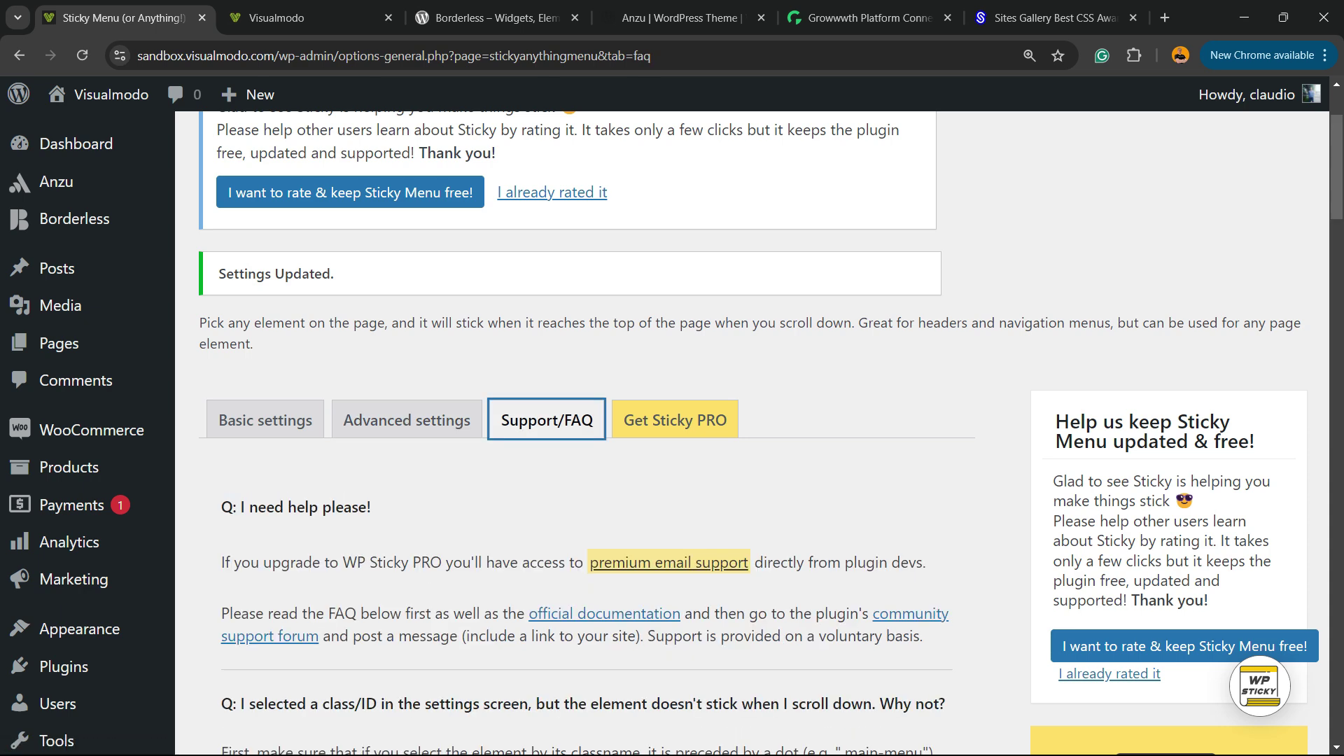
{"action": "scroll", "coordinate": [547, 420], "scroll_direction": "down", "scroll_amount": 5}
{"action": "scroll", "coordinate": [673, 433], "scroll_direction": "down", "scroll_amount": 20}
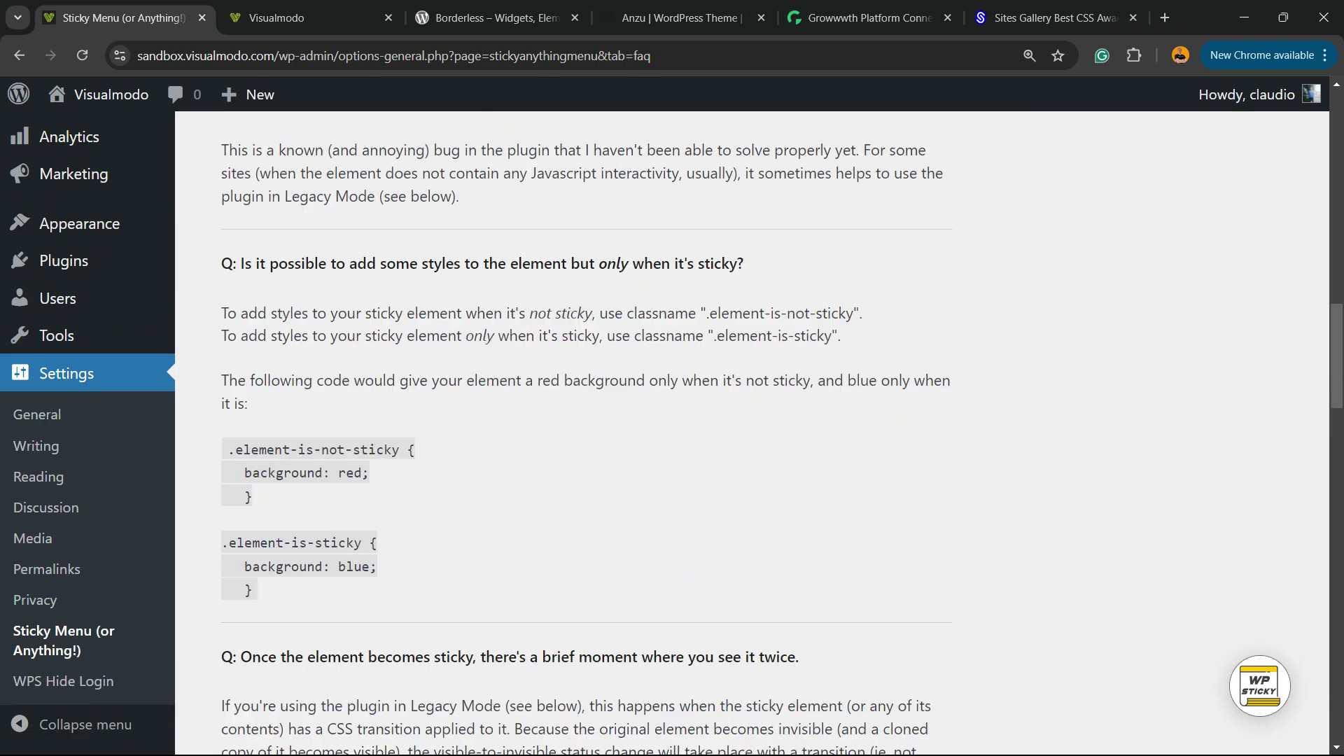
{"action": "scroll", "coordinate": [672, 433], "scroll_direction": "up", "scroll_amount": 8}
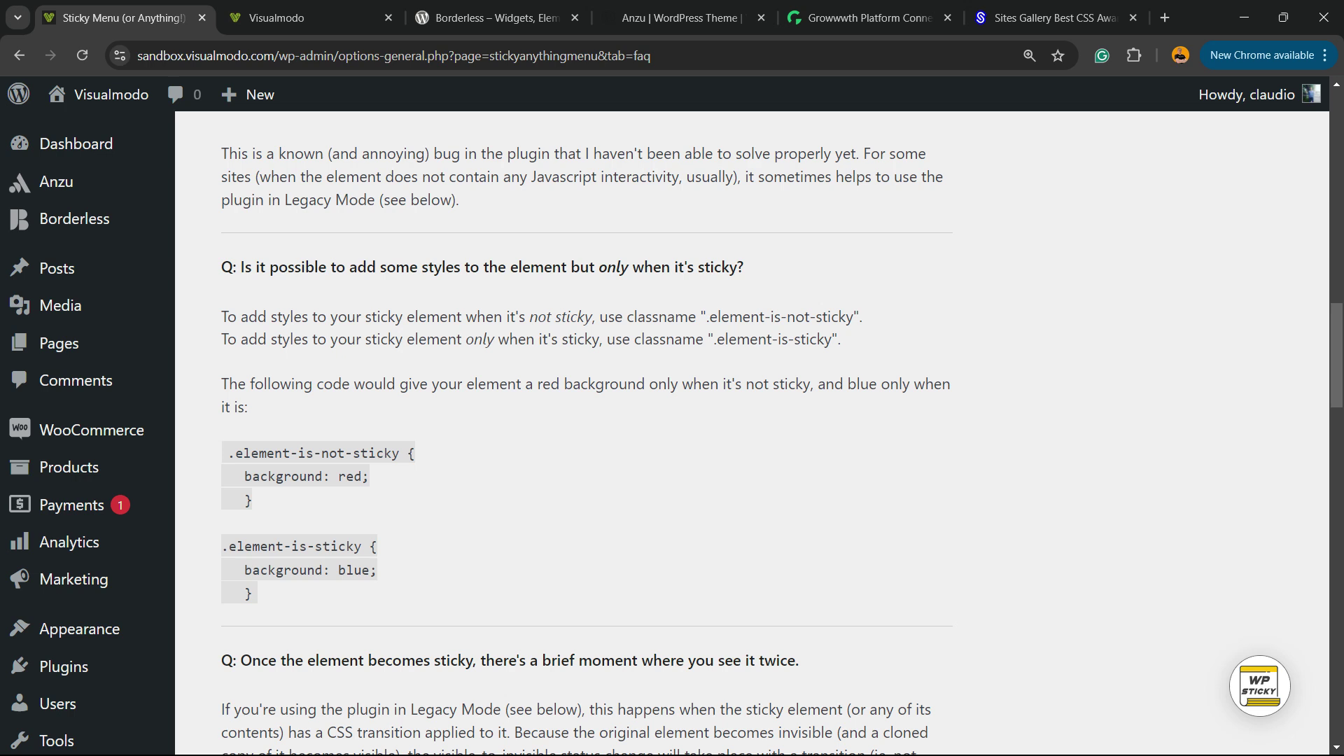
{"action": "scroll", "coordinate": [672, 433], "scroll_direction": "down", "scroll_amount": 3}
{"action": "scroll", "coordinate": [672, 433], "scroll_direction": "up", "scroll_amount": 3}
{"action": "triple_click", "coordinate": [482, 267]}
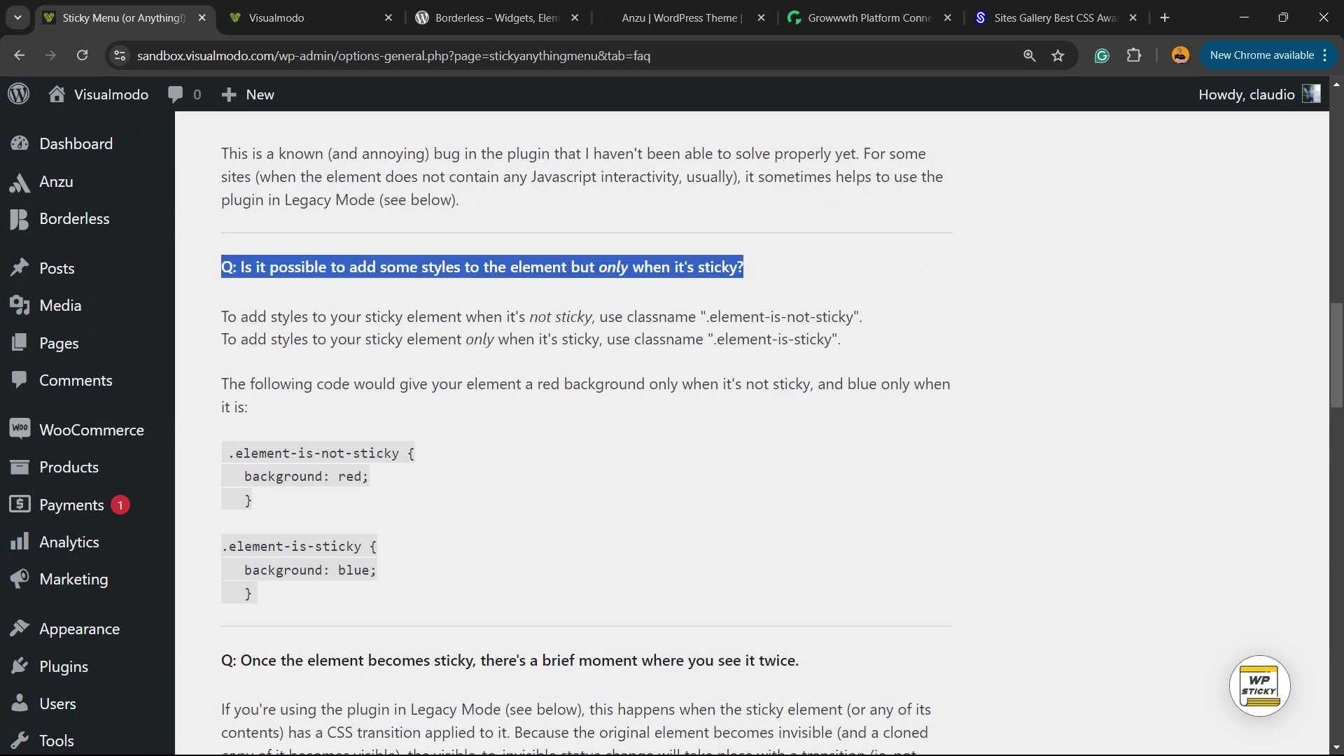
{"action": "left_click_drag", "start_coordinate": [236, 454], "coordinate": [364, 593]}
{"action": "left_click", "coordinate": [364, 594]}
{"action": "left_click_drag", "start_coordinate": [260, 594], "coordinate": [229, 454]}
{"action": "scroll", "coordinate": [228, 454], "scroll_direction": "up", "scroll_amount": 15}
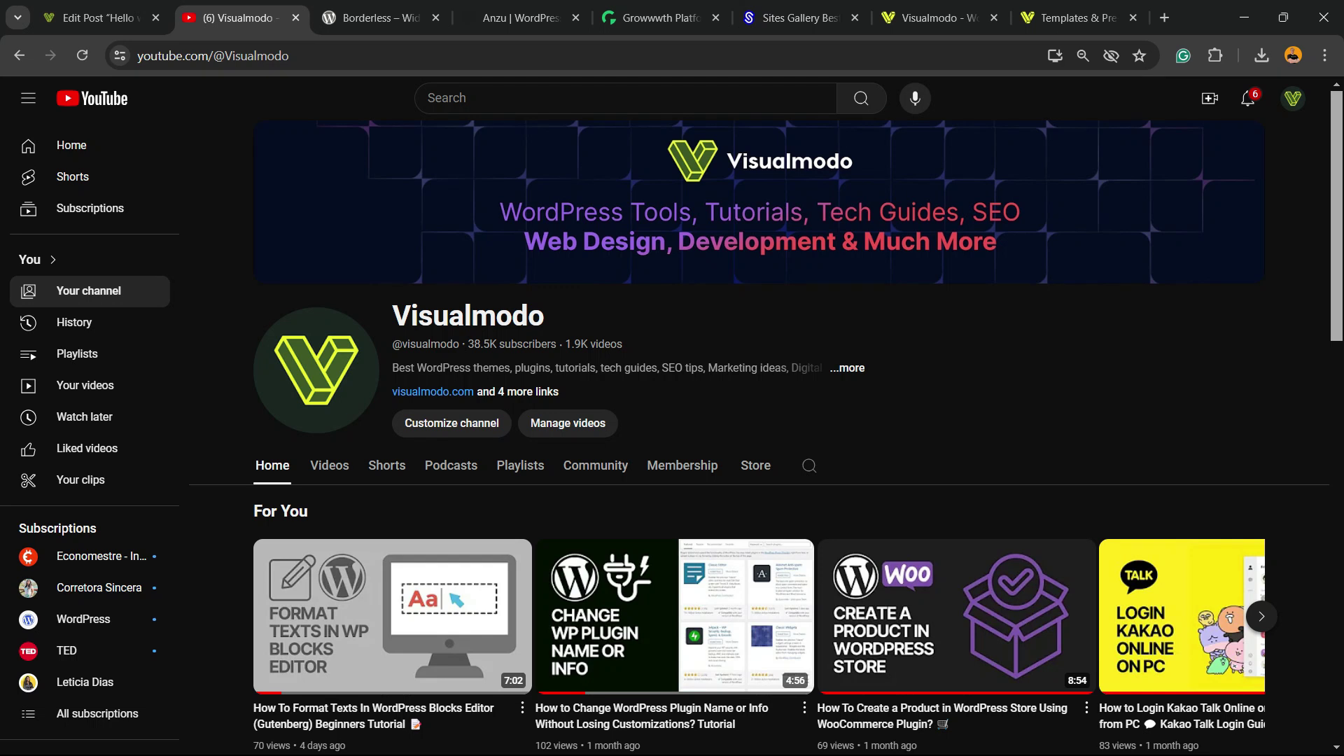
Switch from the YouTube channel to the Borderless plugin page on wordpress.org and look over its banner and details.
{"action": "key", "text": "ctrl+Tab"}
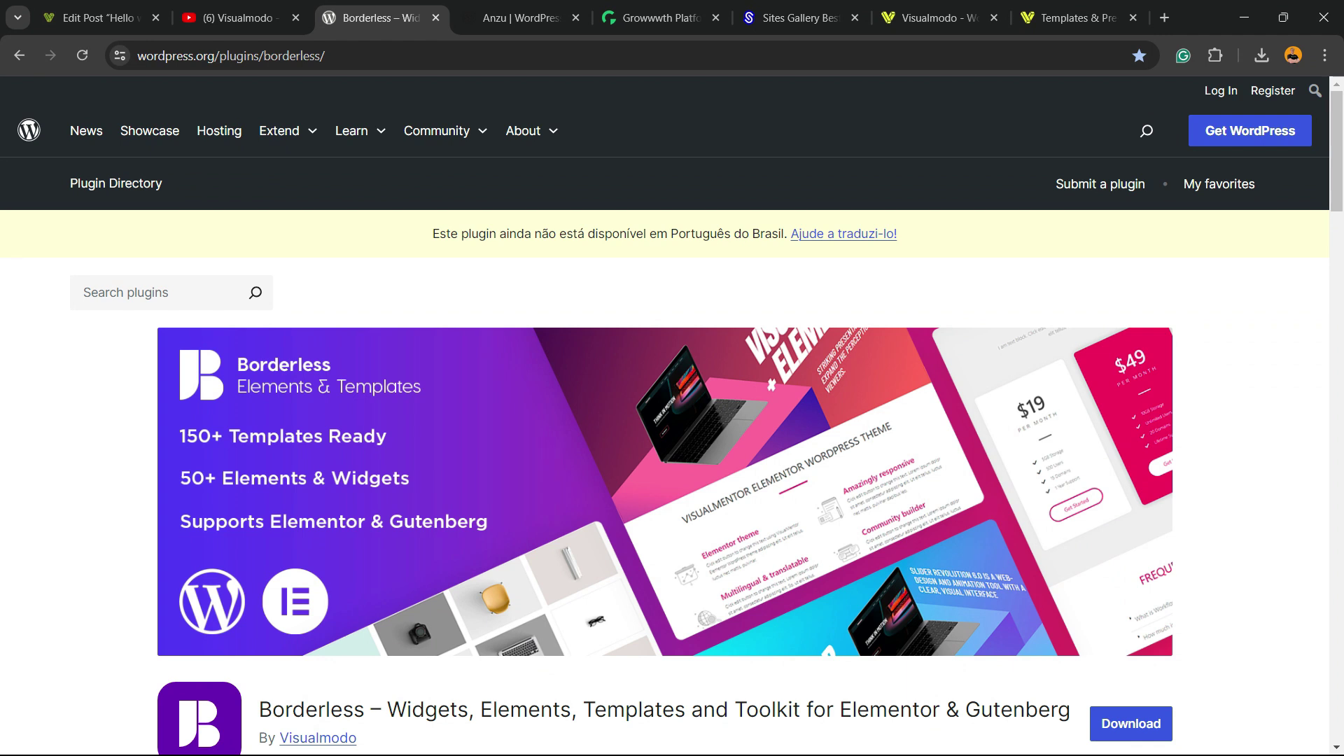
{"action": "scroll", "coordinate": [672, 420], "scroll_direction": "down", "scroll_amount": 3}
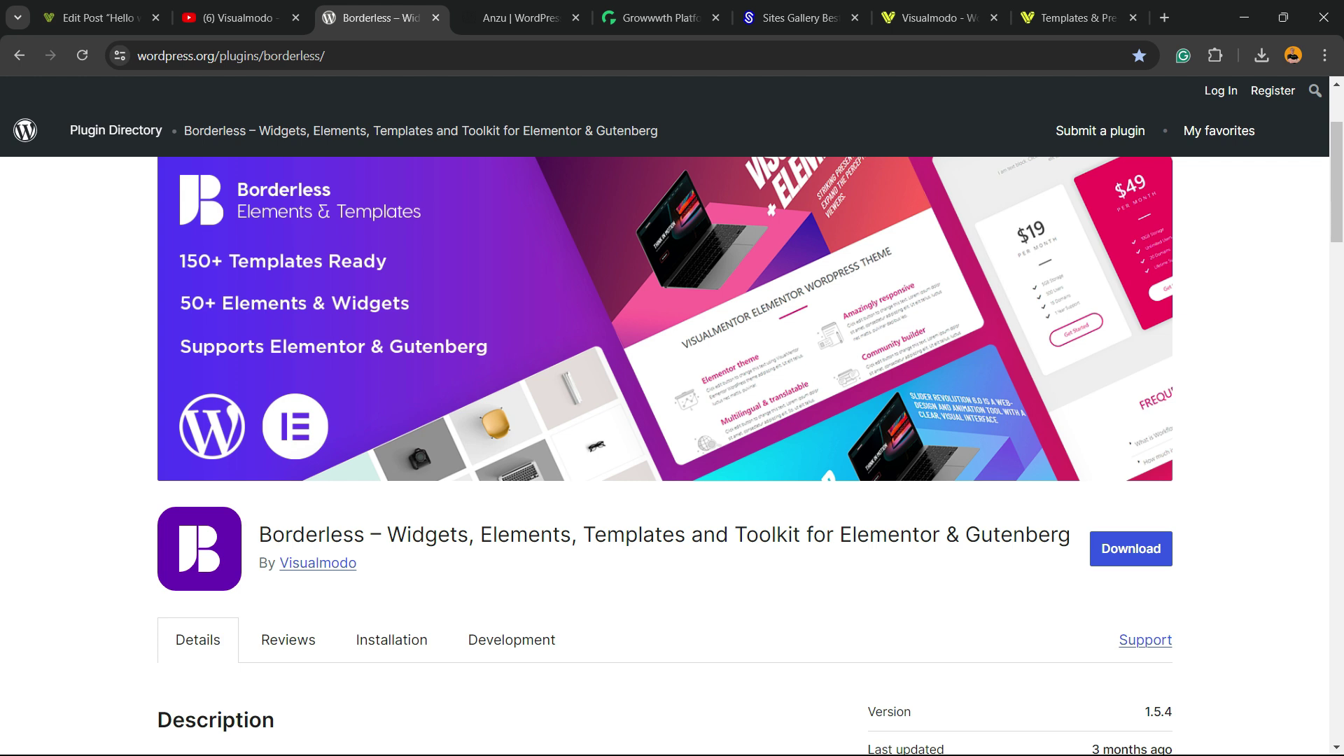
{"action": "scroll", "coordinate": [672, 420], "scroll_direction": "up", "scroll_amount": 3}
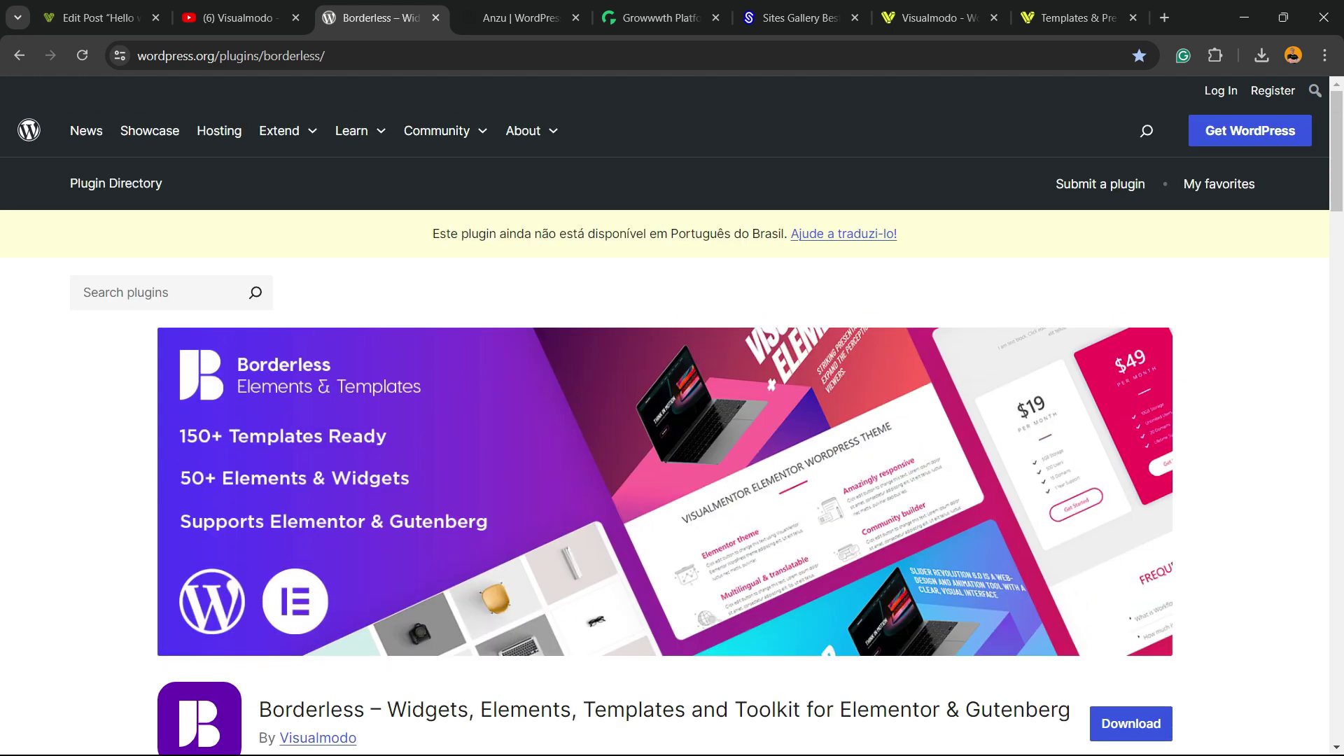
{"action": "scroll", "coordinate": [672, 421], "scroll_direction": "down", "scroll_amount": 3}
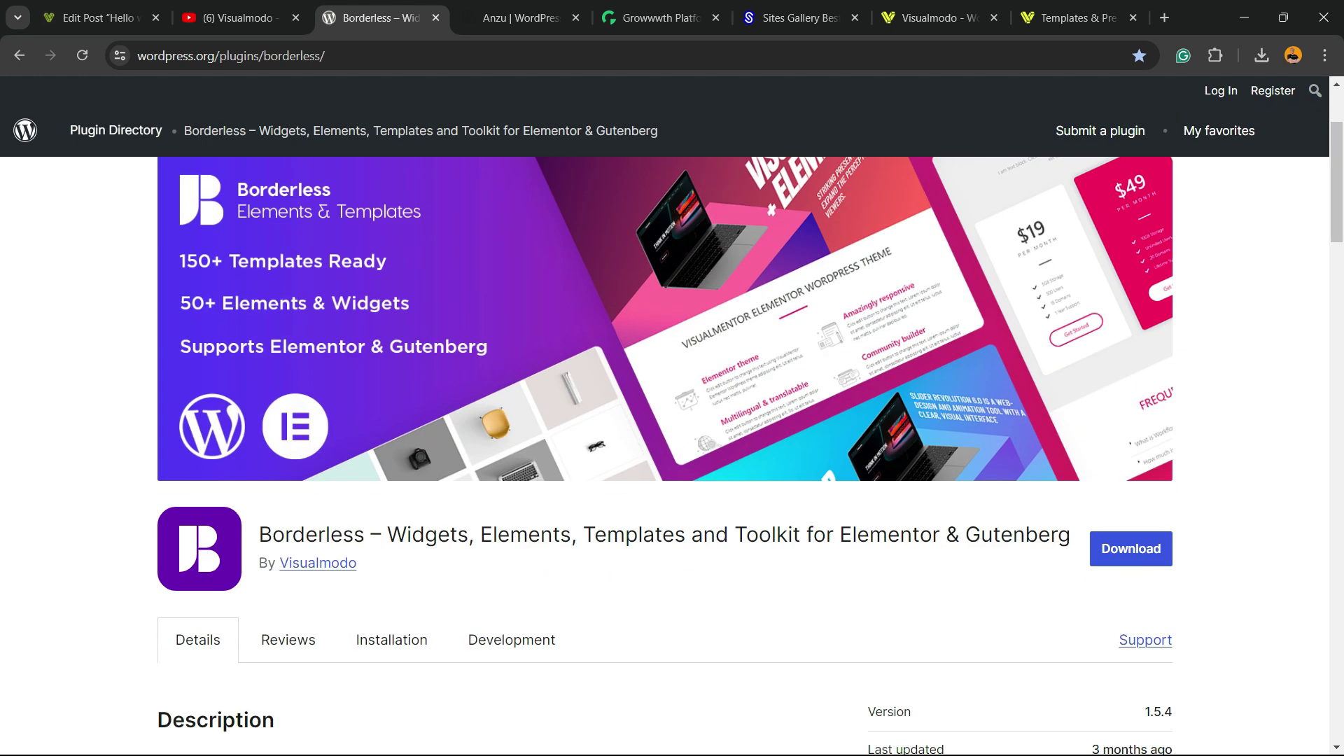
Look over the Anzu theme page on wordpress.org and the website listings on growwwth.net, highlighting the Growwwth domain name.
{"action": "key", "text": "ctrl+Tab"}
{"action": "scroll", "coordinate": [672, 455], "scroll_direction": "up", "scroll_amount": 15}
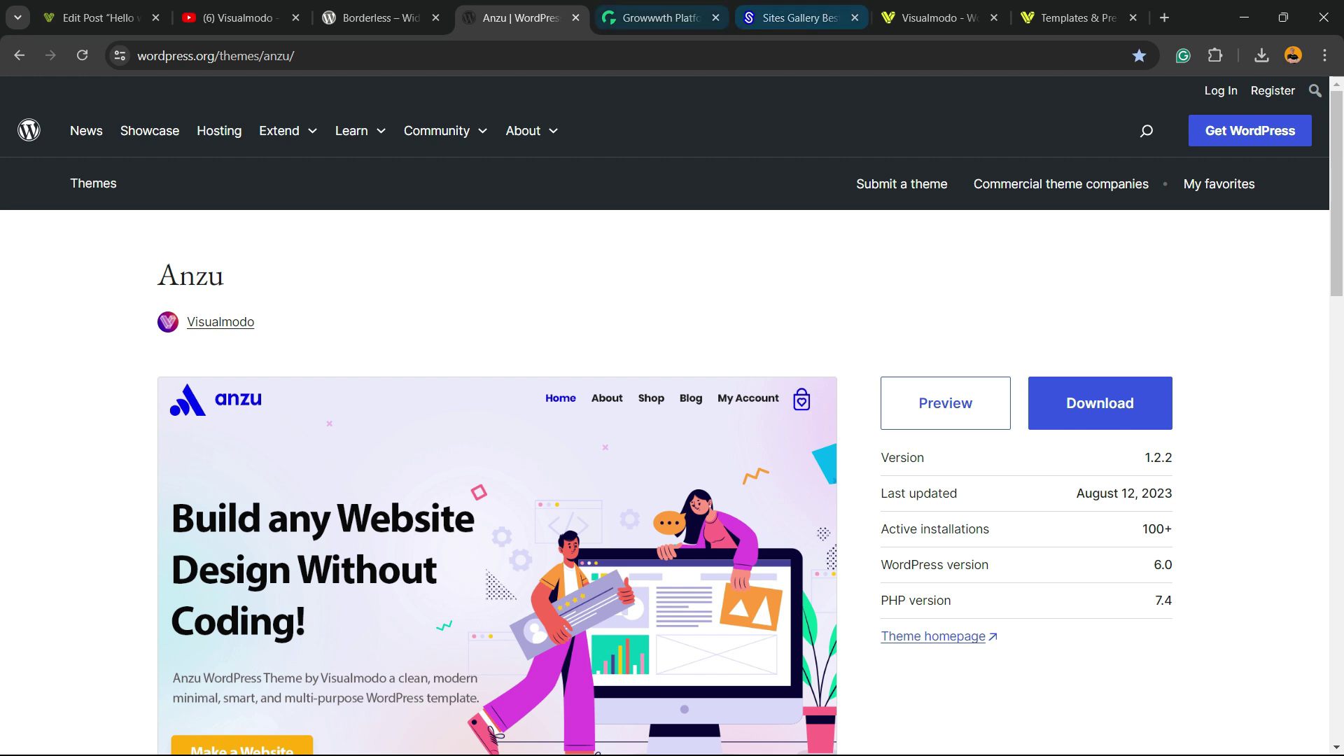
{"action": "key", "text": "ctrl+Tab"}
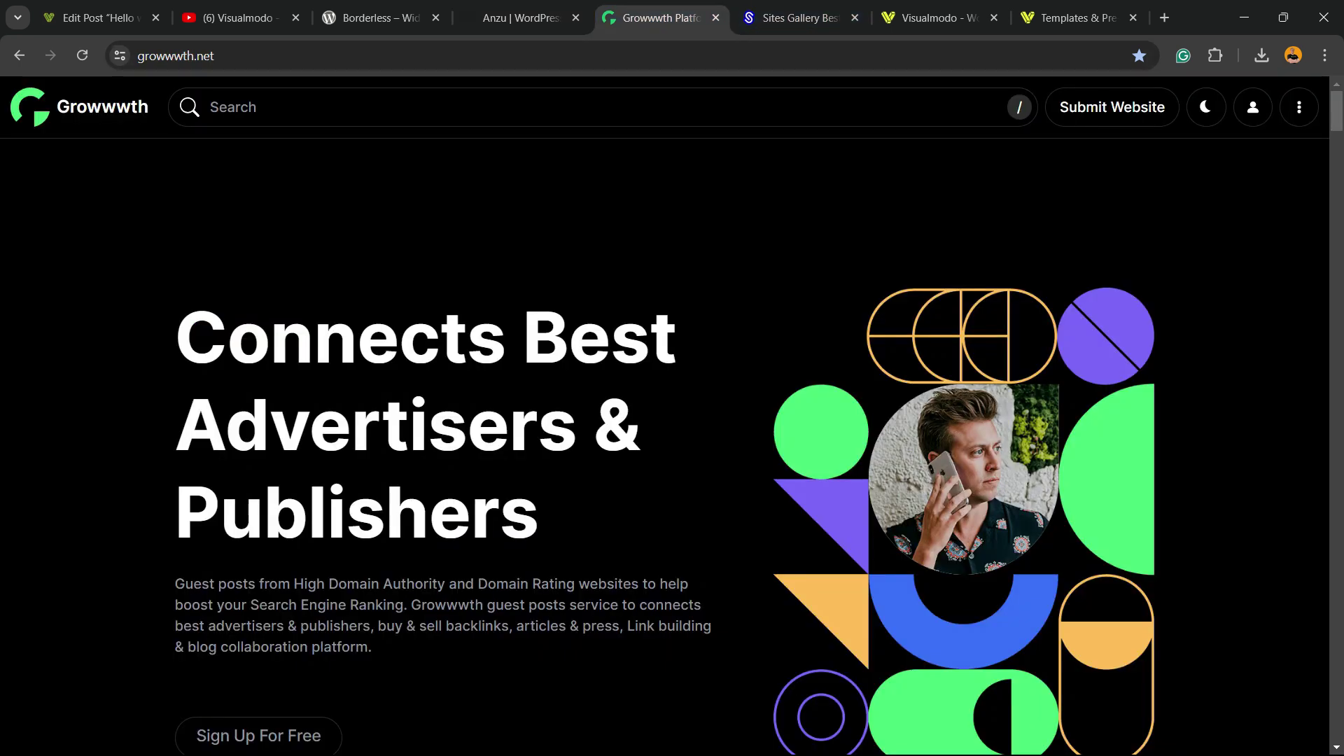
{"action": "scroll", "coordinate": [665, 448], "scroll_direction": "down", "scroll_amount": 12}
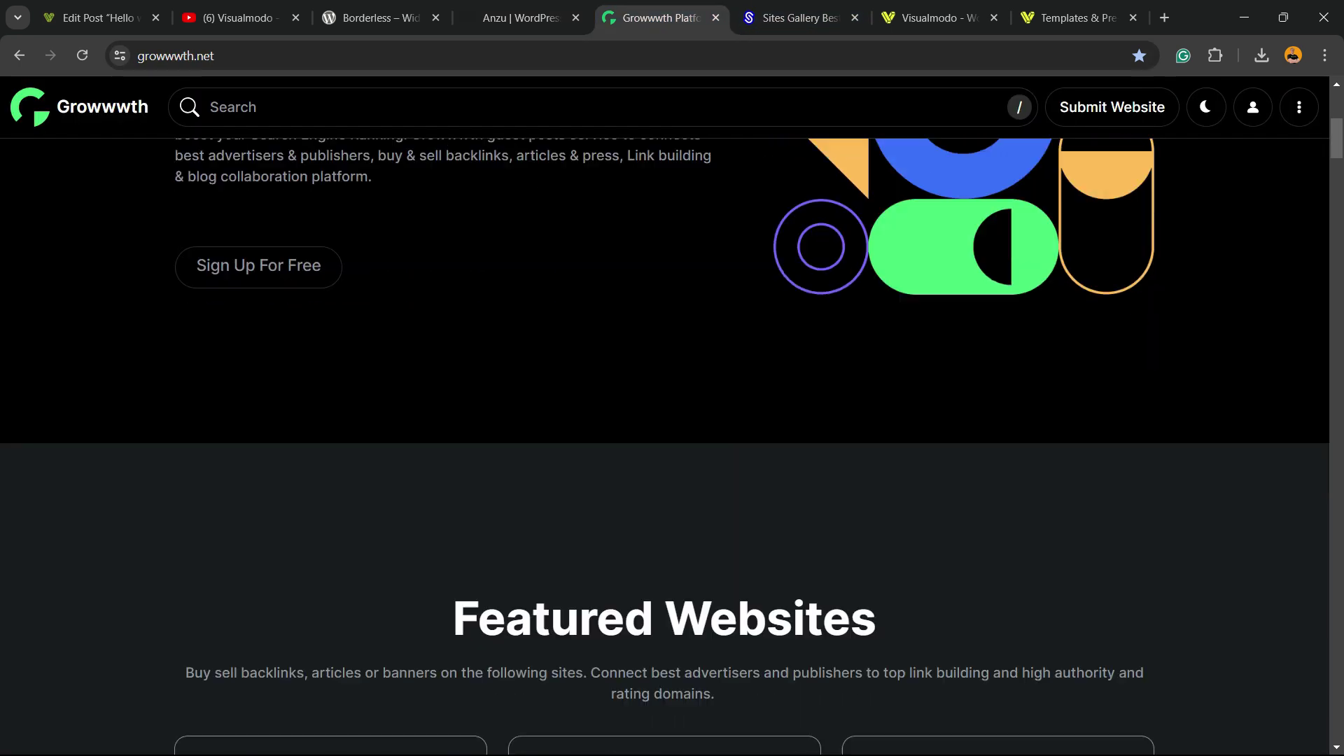
{"action": "scroll", "coordinate": [665, 448], "scroll_direction": "down", "scroll_amount": 12}
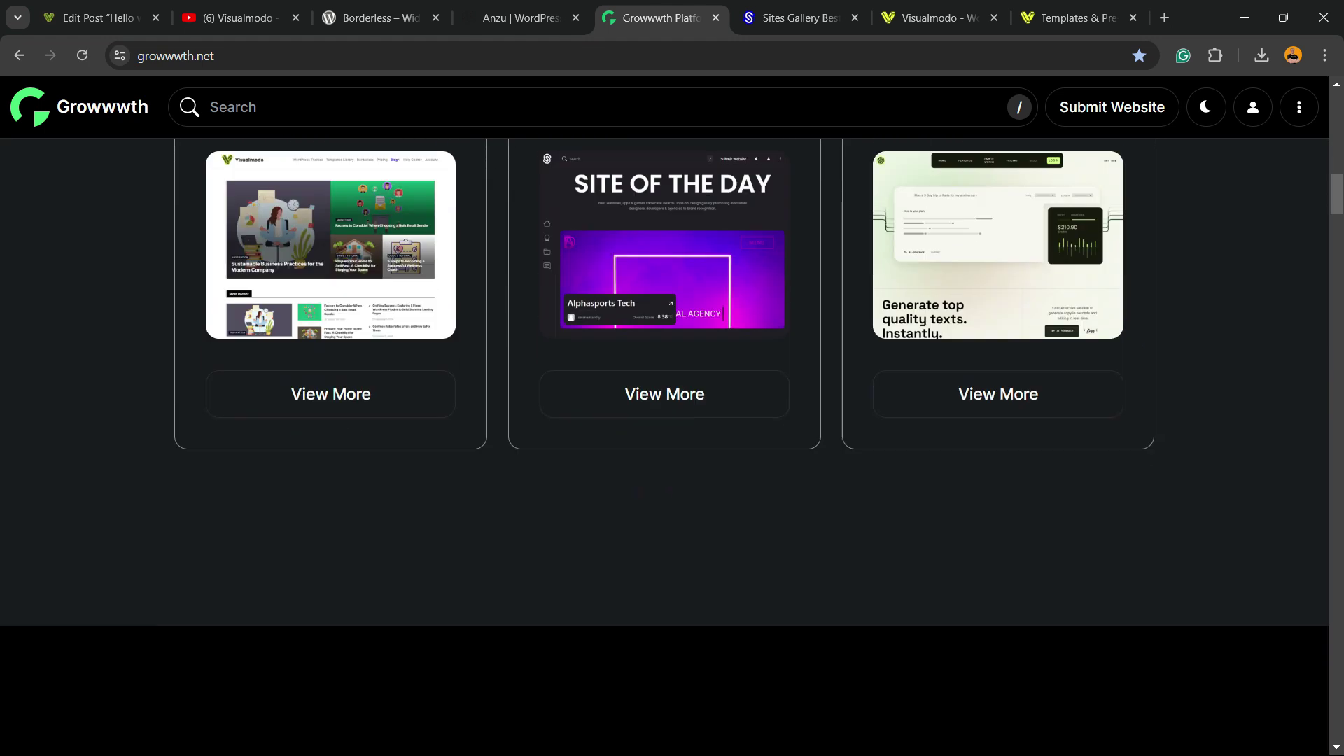
{"action": "scroll", "coordinate": [665, 449], "scroll_direction": "down", "scroll_amount": 5}
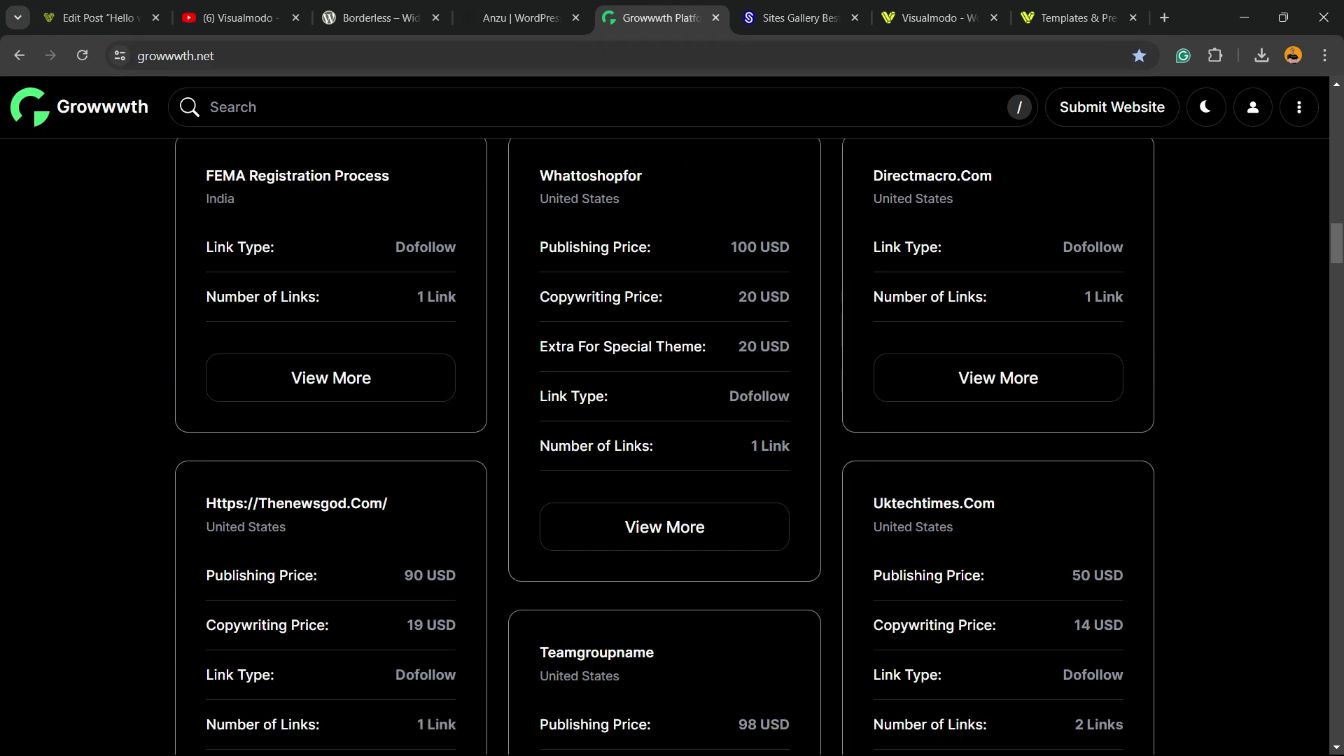
{"action": "double_click", "coordinate": [184, 56]}
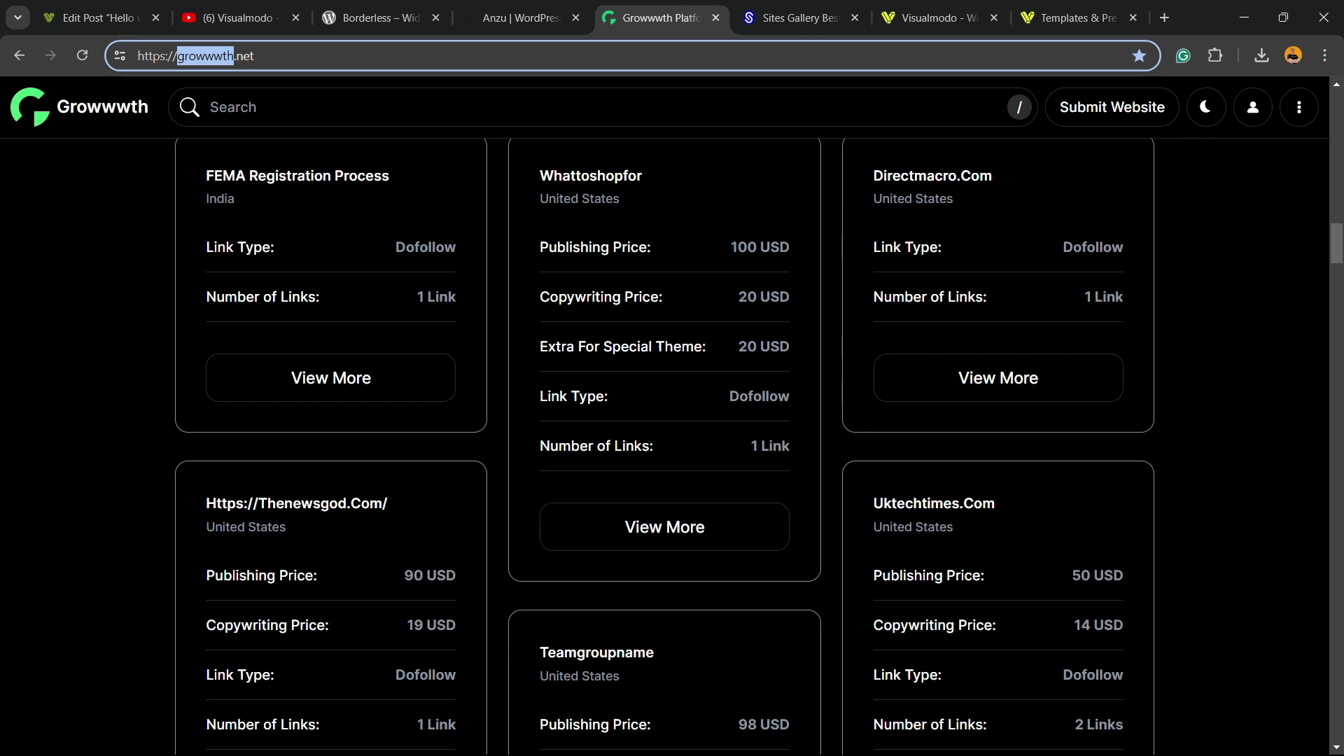
{"action": "scroll", "coordinate": [665, 448], "scroll_direction": "down", "scroll_amount": 12}
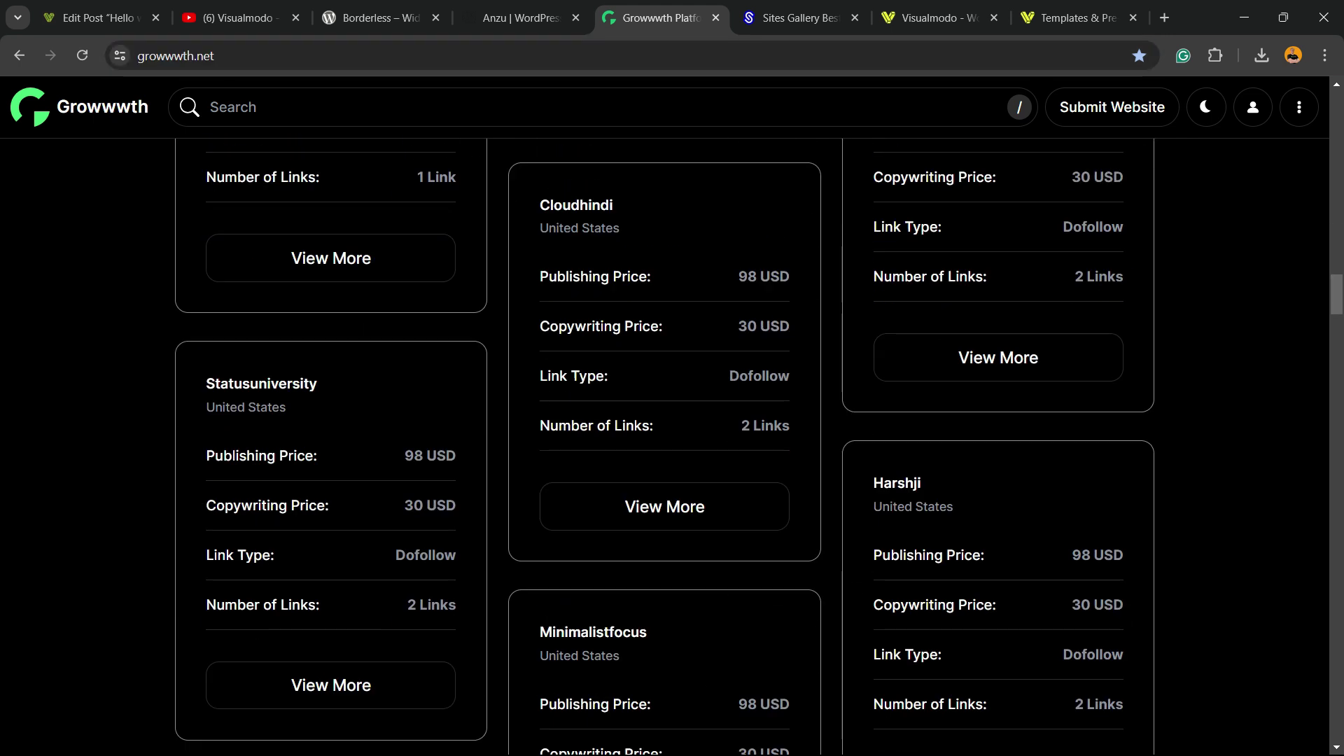
{"action": "scroll", "coordinate": [665, 448], "scroll_direction": "down", "scroll_amount": 15}
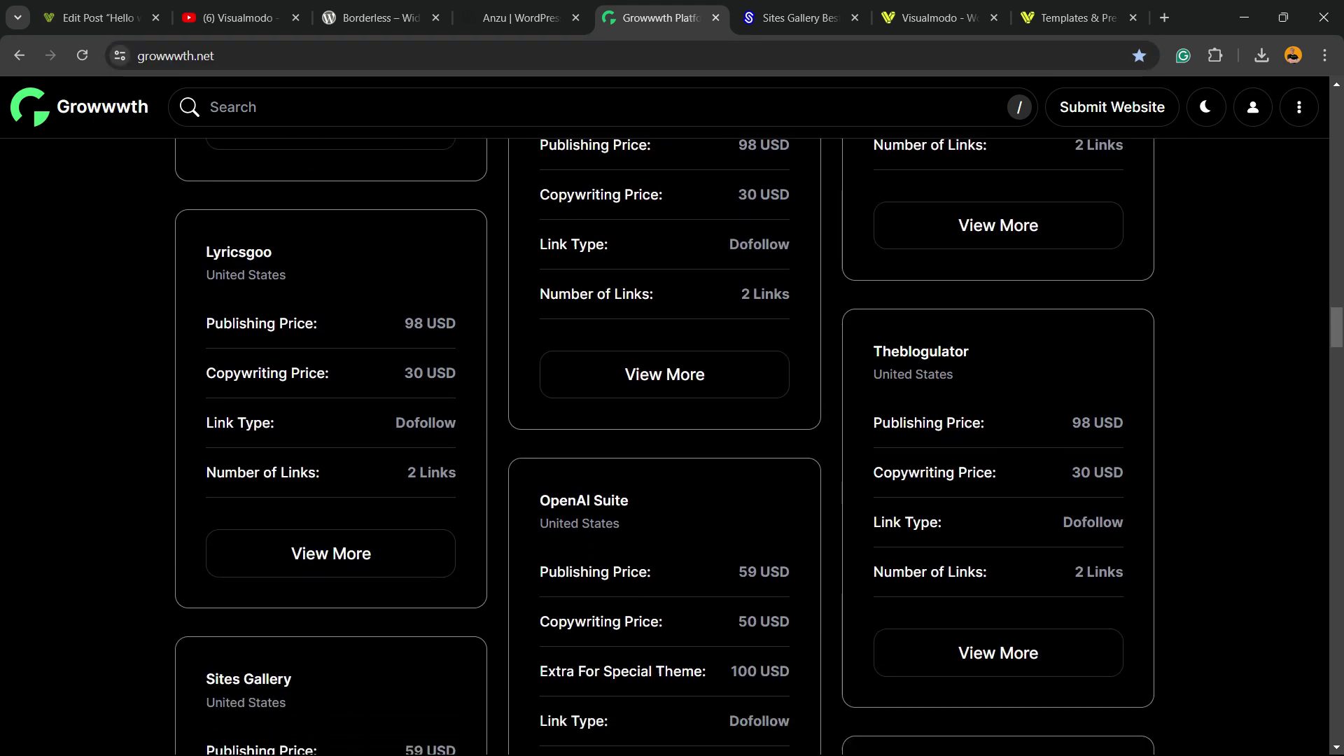
Switch to the sites.gallery page and browse its Site of the Day and showcased website designs.
{"action": "left_click", "coordinate": [798, 17]}
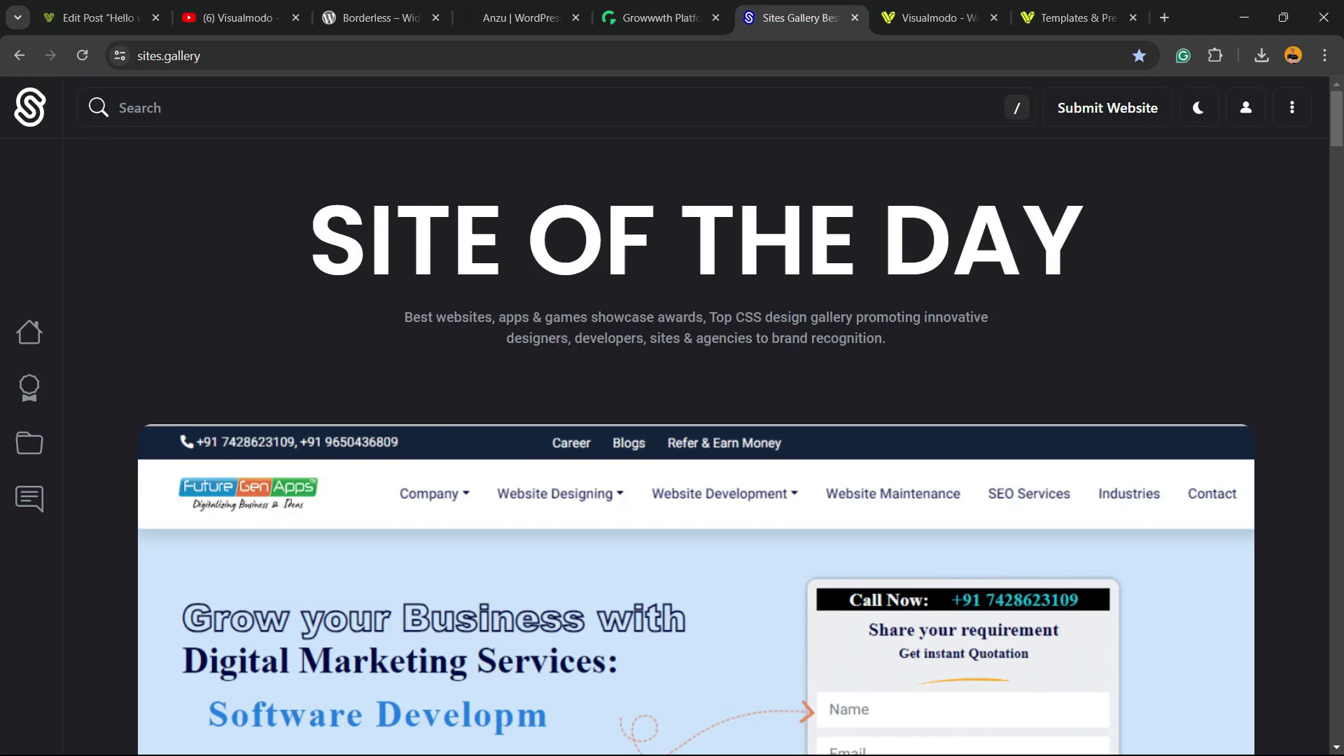
{"action": "scroll", "coordinate": [697, 448], "scroll_direction": "down", "scroll_amount": 10}
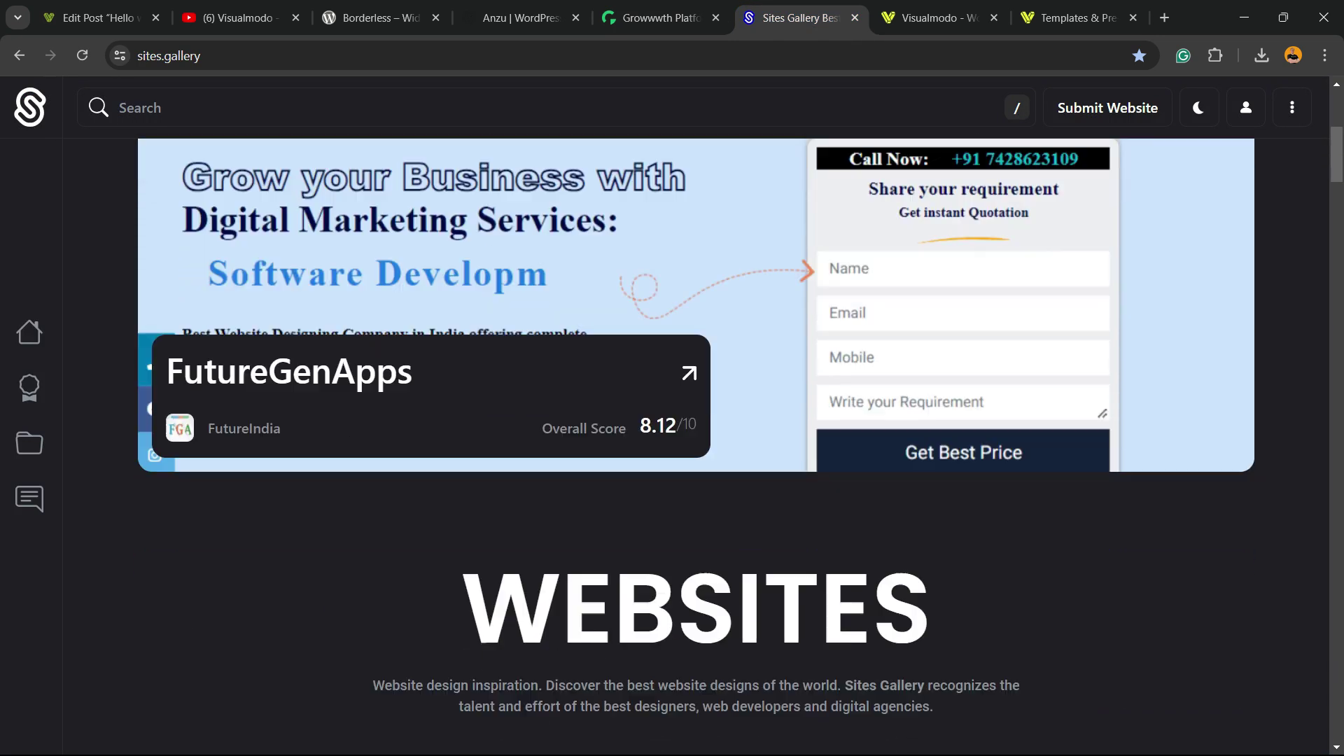
{"action": "scroll", "coordinate": [322, 210], "scroll_direction": "down", "scroll_amount": 18}
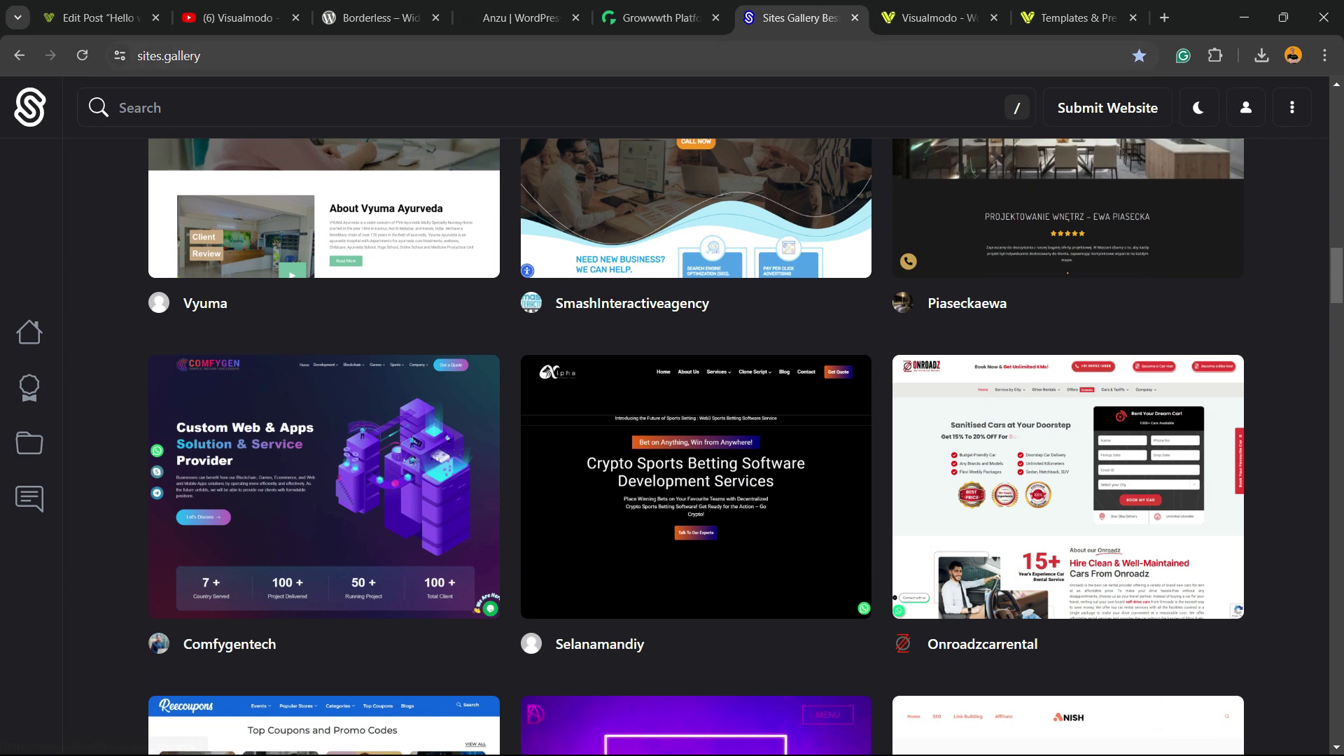
{"action": "scroll", "coordinate": [322, 210], "scroll_direction": "down", "scroll_amount": 3}
{"action": "scroll", "coordinate": [322, 448], "scroll_direction": "down", "scroll_amount": 15}
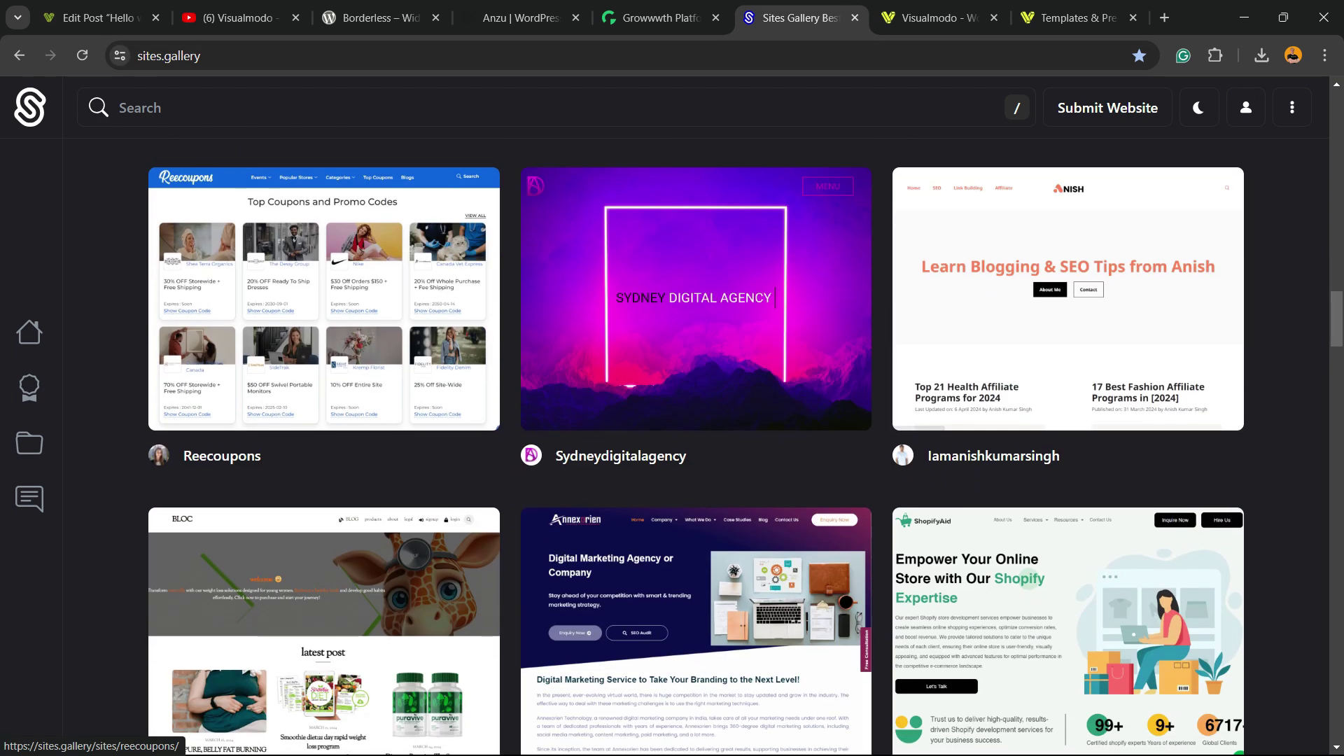
{"action": "scroll", "coordinate": [696, 448], "scroll_direction": "down", "scroll_amount": 15}
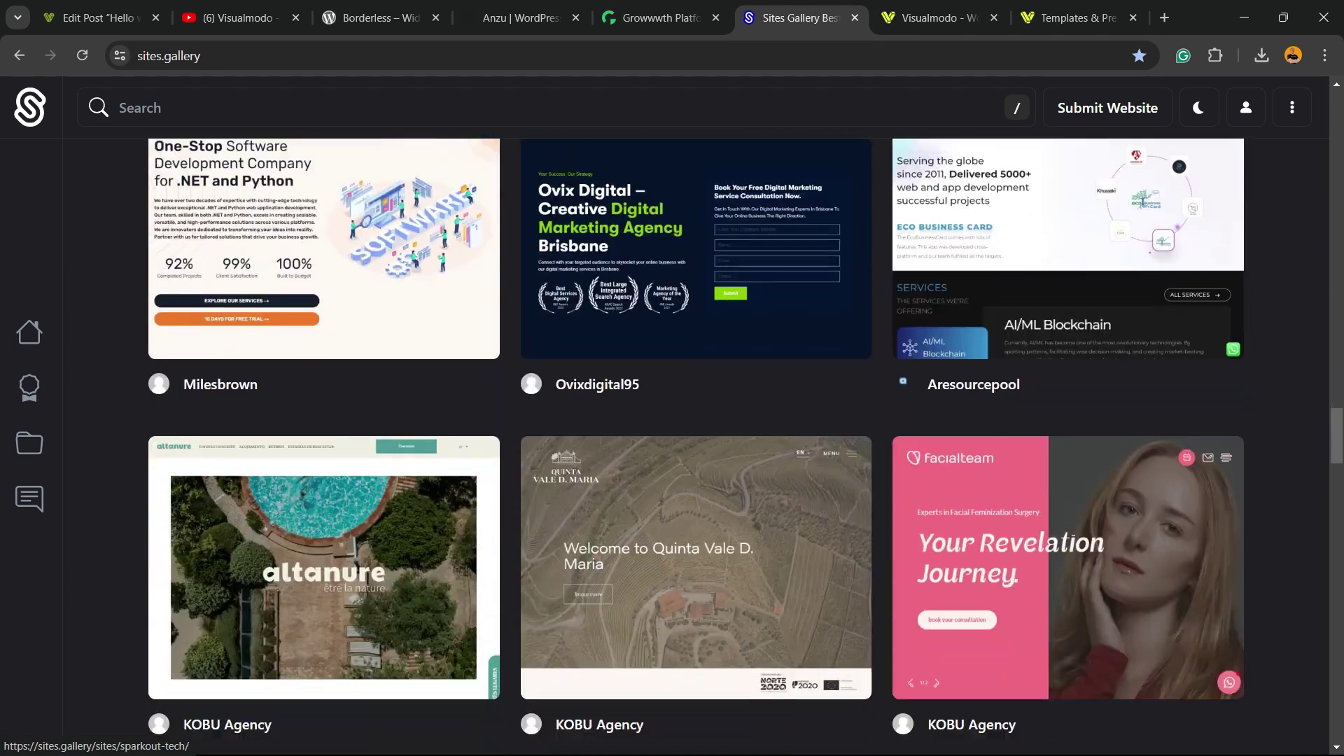
{"action": "scroll", "coordinate": [322, 280], "scroll_direction": "up", "scroll_amount": 15}
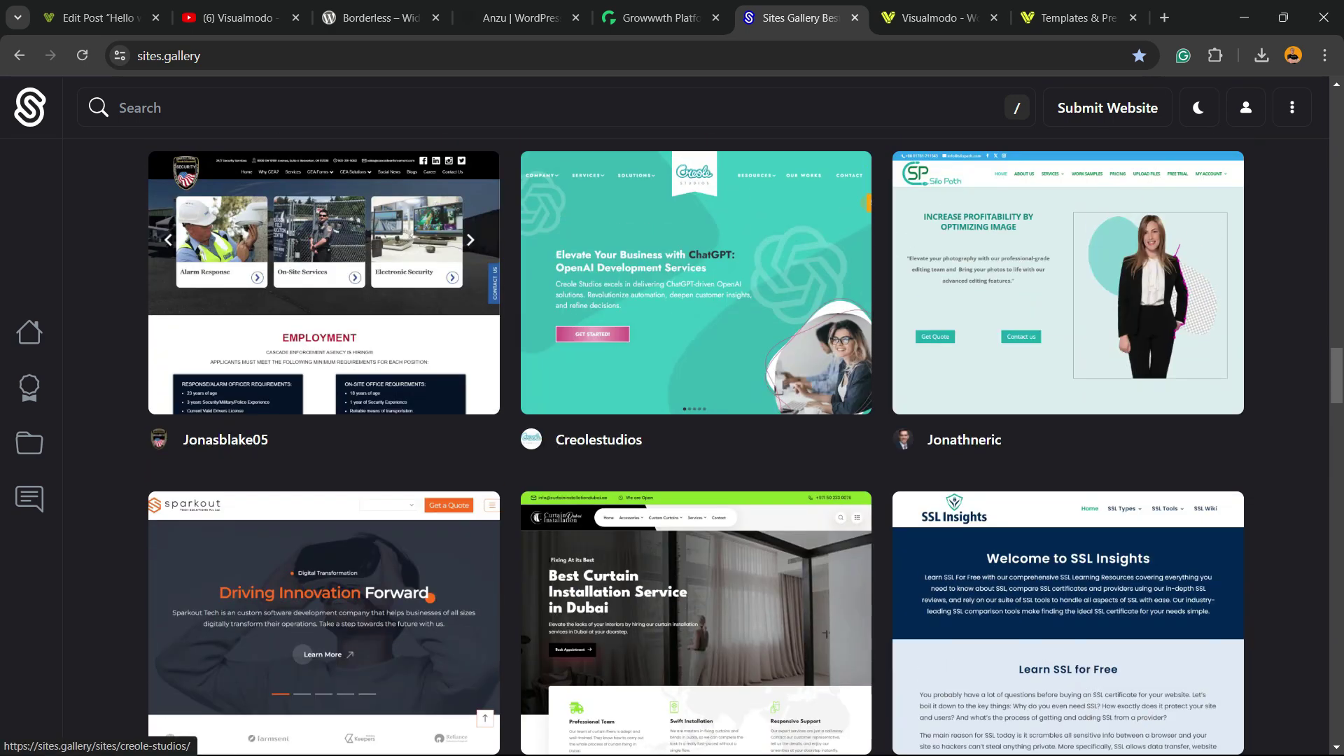
Switch to the Visualmodo home page and look through its WordPress themes down to the theme bundle offer.
{"action": "left_click", "coordinate": [938, 18]}
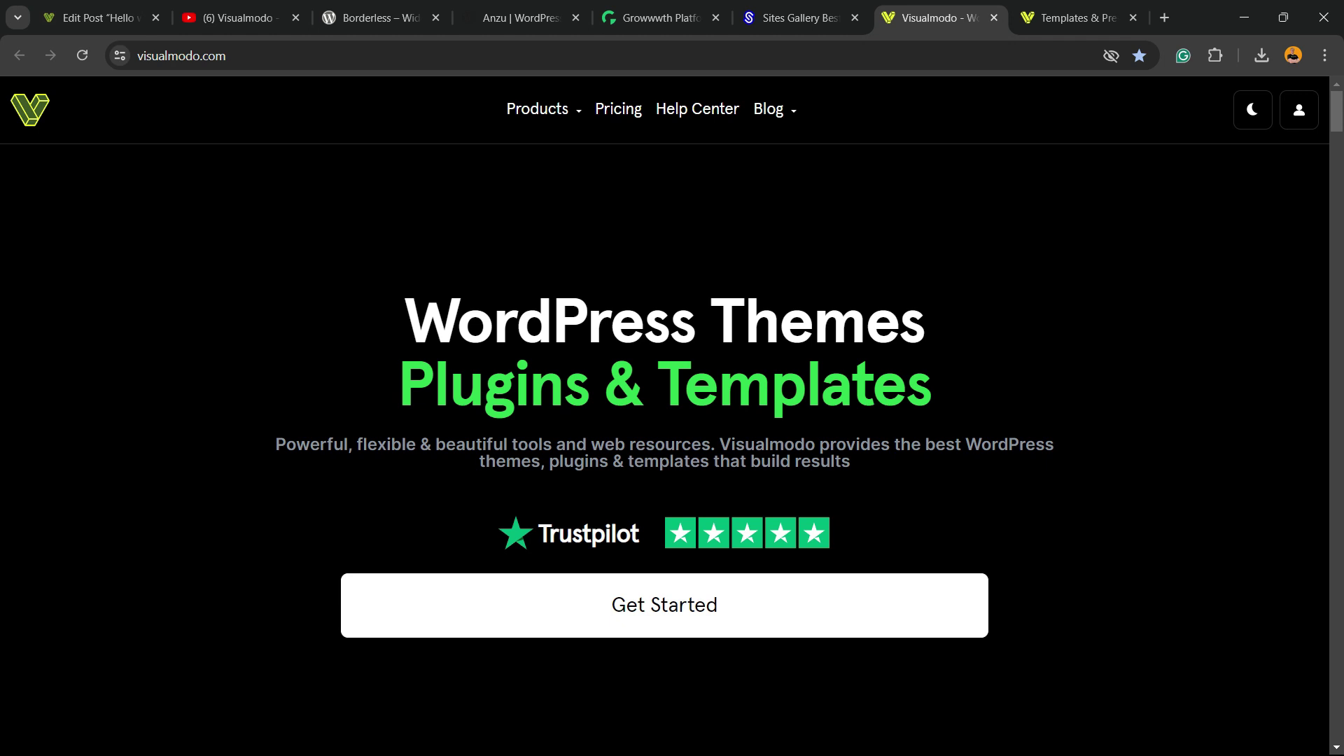
{"action": "scroll", "coordinate": [664, 420], "scroll_direction": "down", "scroll_amount": 3}
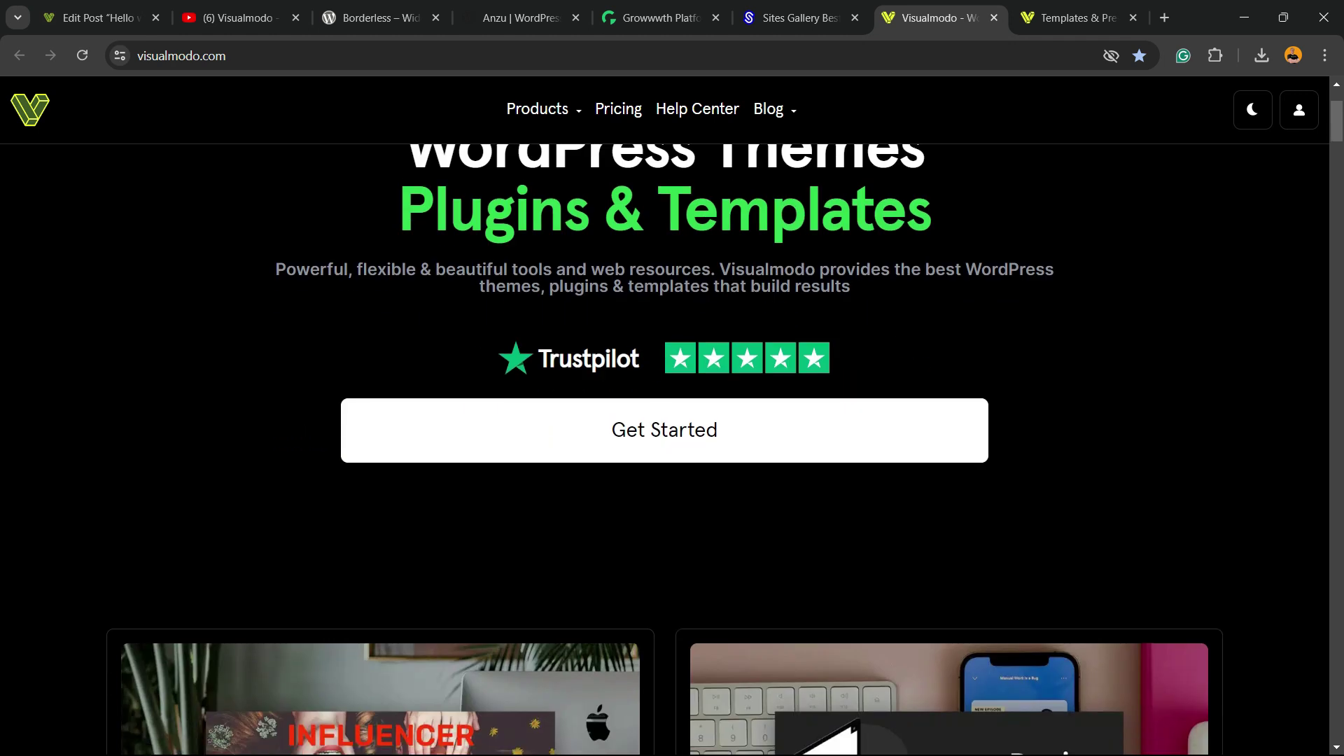
{"action": "scroll", "coordinate": [380, 350], "scroll_direction": "down", "scroll_amount": 9}
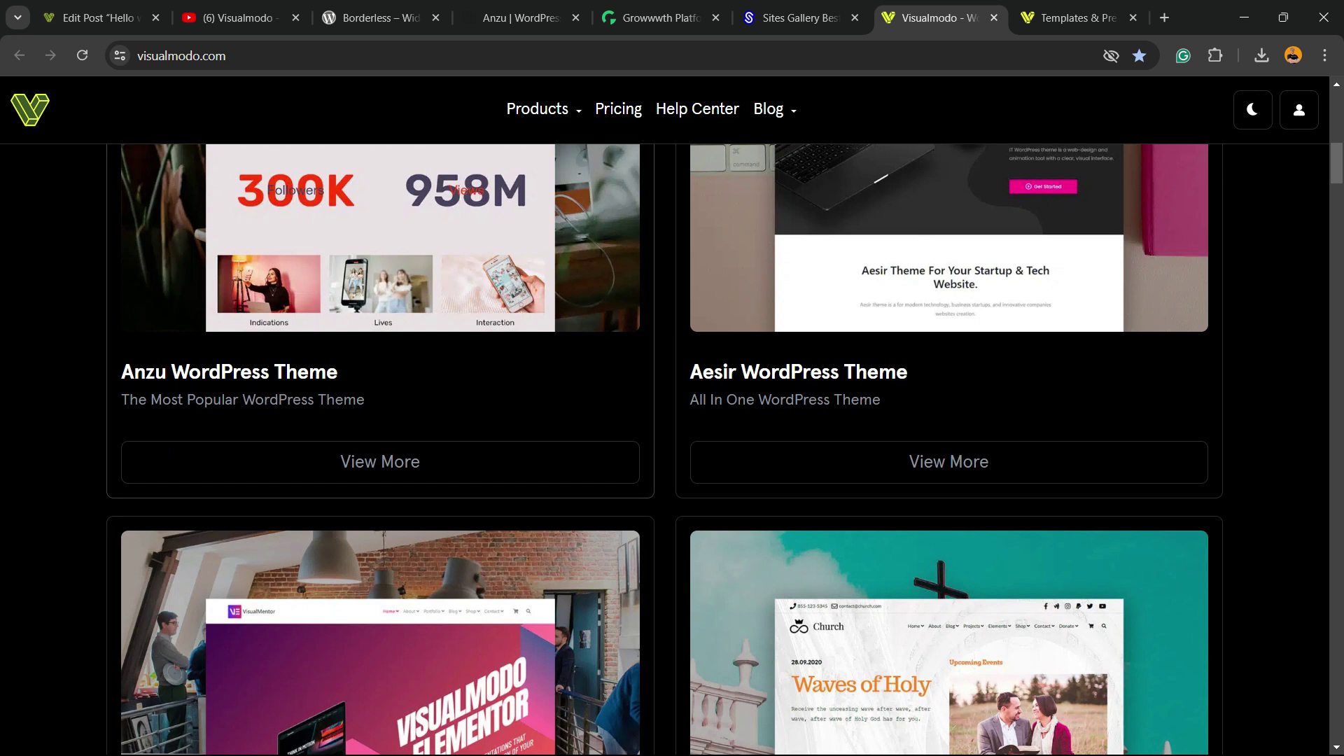
{"action": "scroll", "coordinate": [380, 420], "scroll_direction": "down", "scroll_amount": 9}
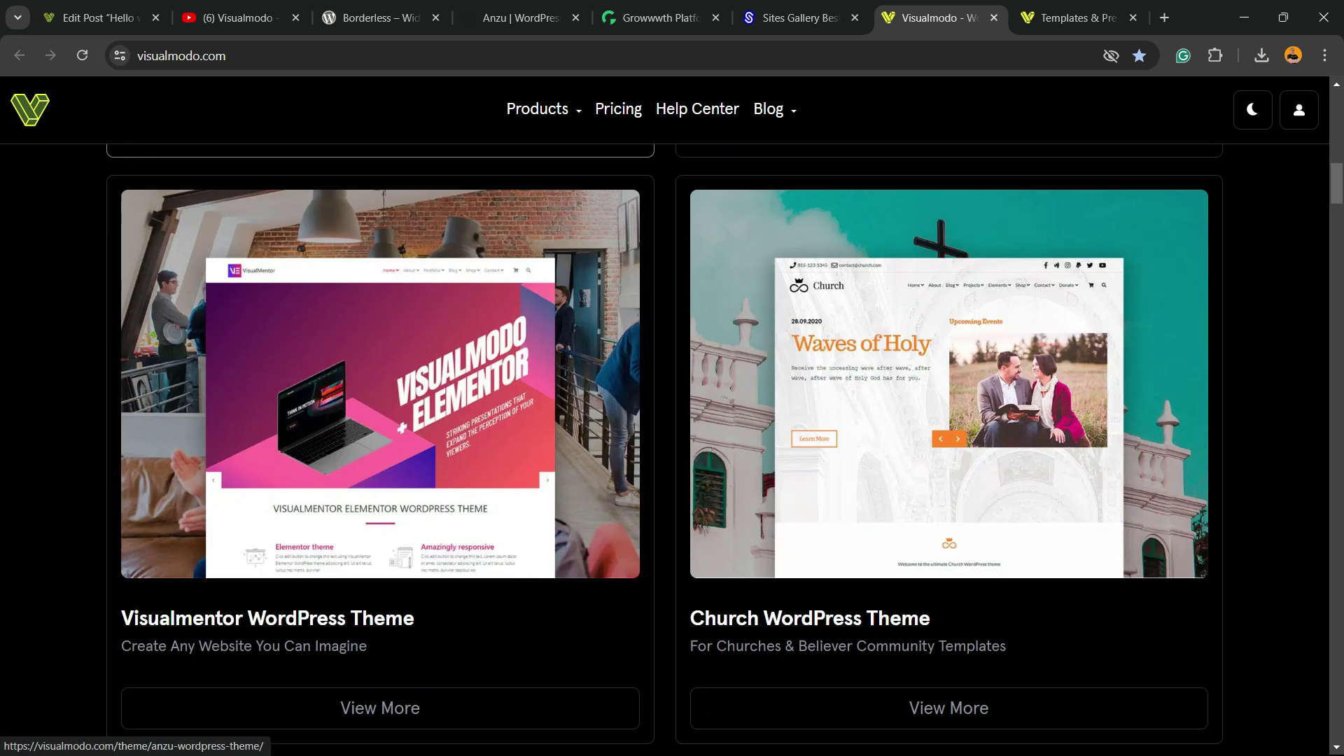
{"action": "scroll", "coordinate": [664, 420], "scroll_direction": "down", "scroll_amount": 15}
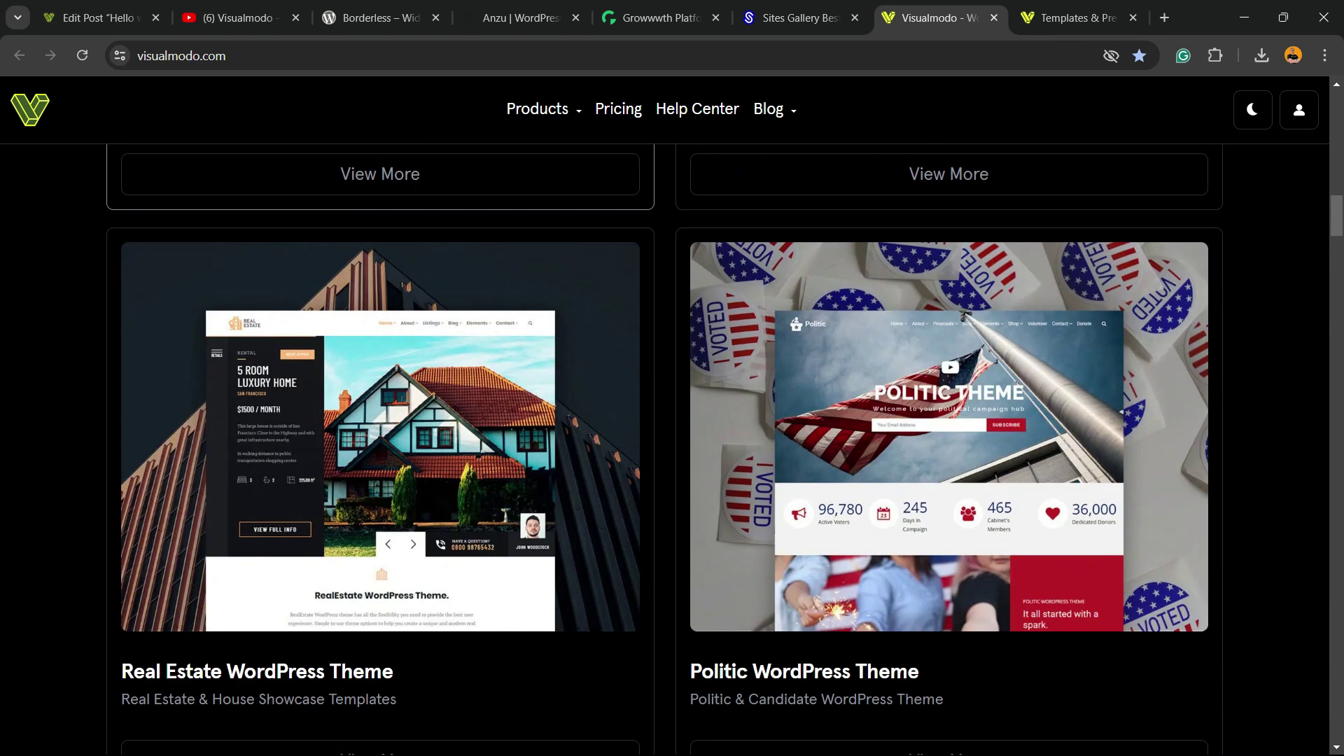
{"action": "scroll", "coordinate": [664, 420], "scroll_direction": "down", "scroll_amount": 9}
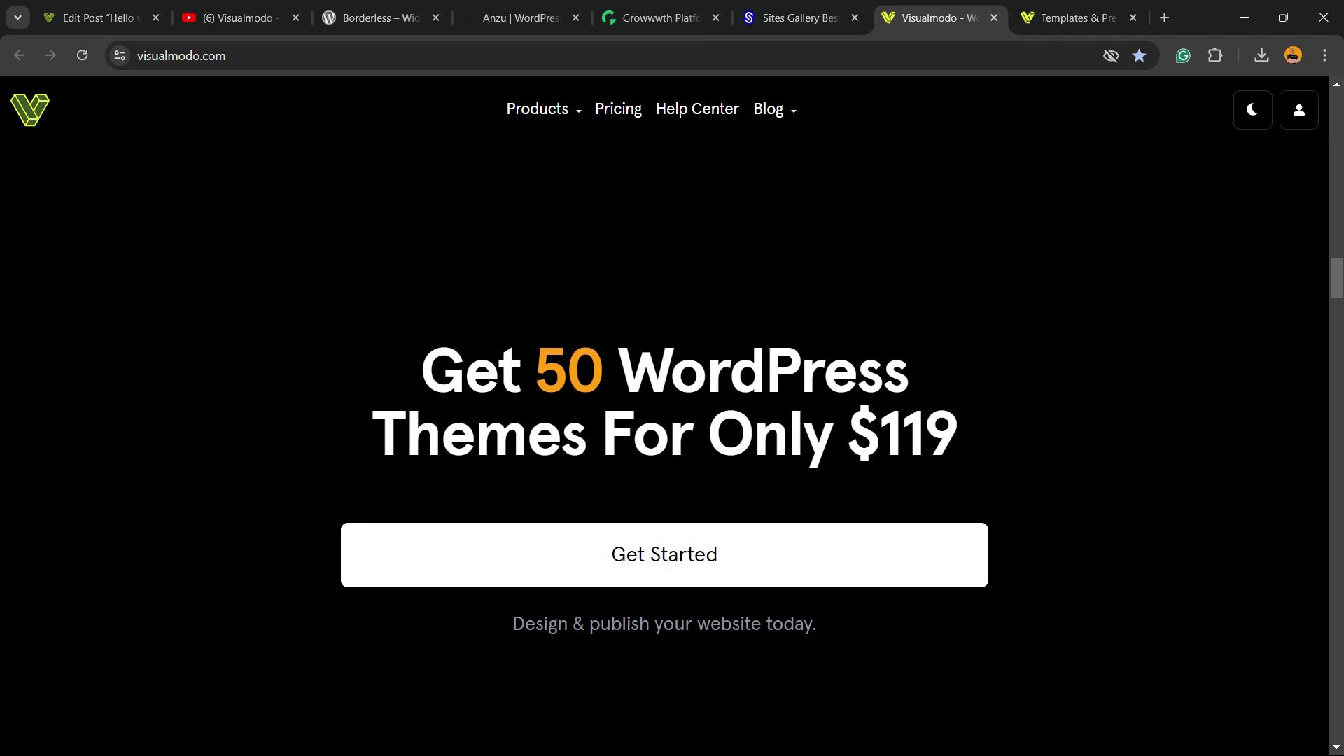
Switch to the Visualmodo WordPress Templates Library and browse its ready-made website templates.
{"action": "key", "text": "ctrl+Tab"}
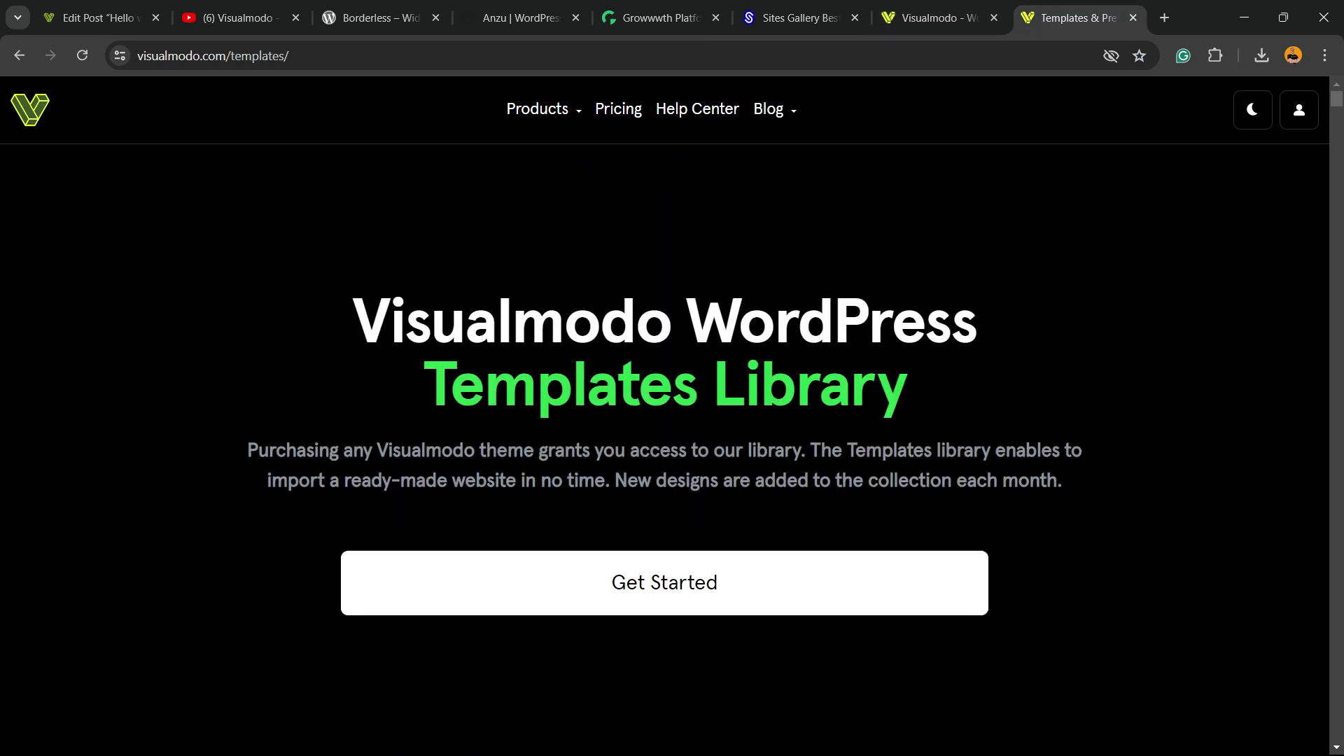
{"action": "scroll", "coordinate": [664, 420], "scroll_direction": "down", "scroll_amount": 10}
{"action": "scroll", "coordinate": [664, 420], "scroll_direction": "down", "scroll_amount": 13}
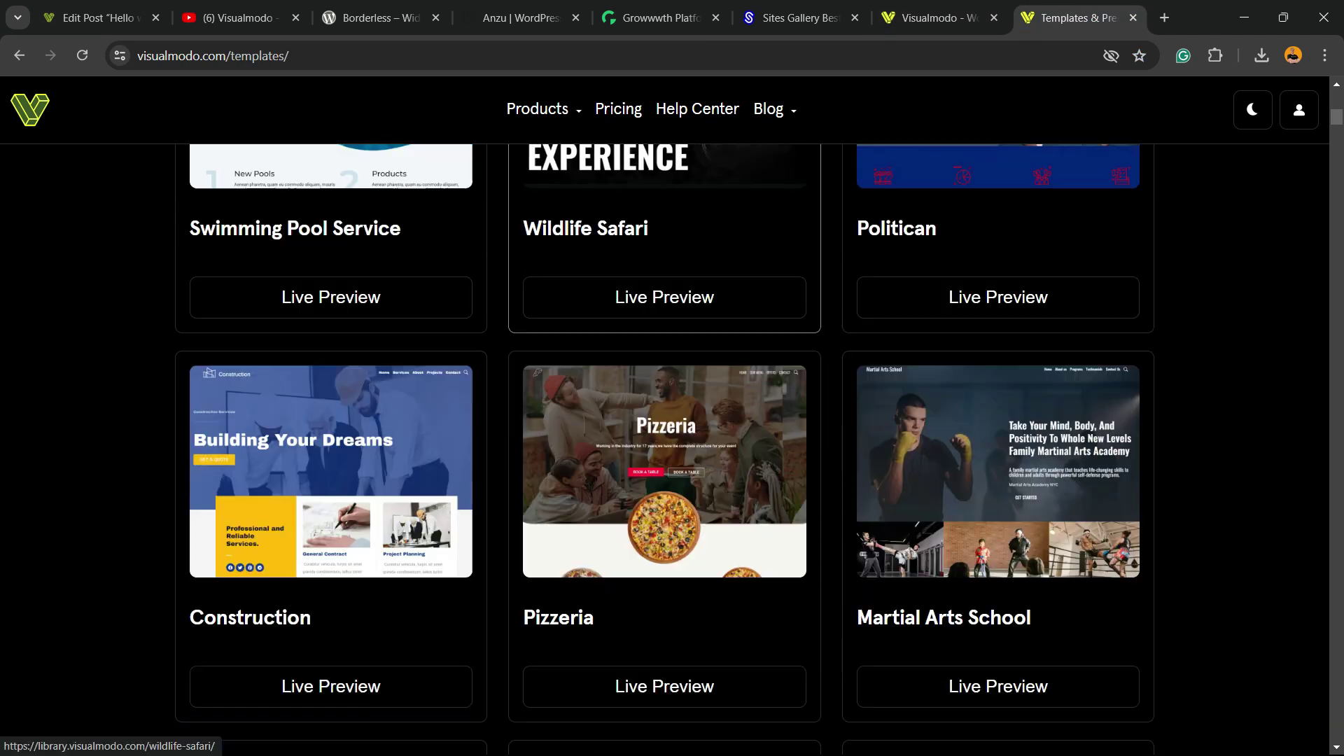
{"action": "scroll", "coordinate": [664, 420], "scroll_direction": "down", "scroll_amount": 5}
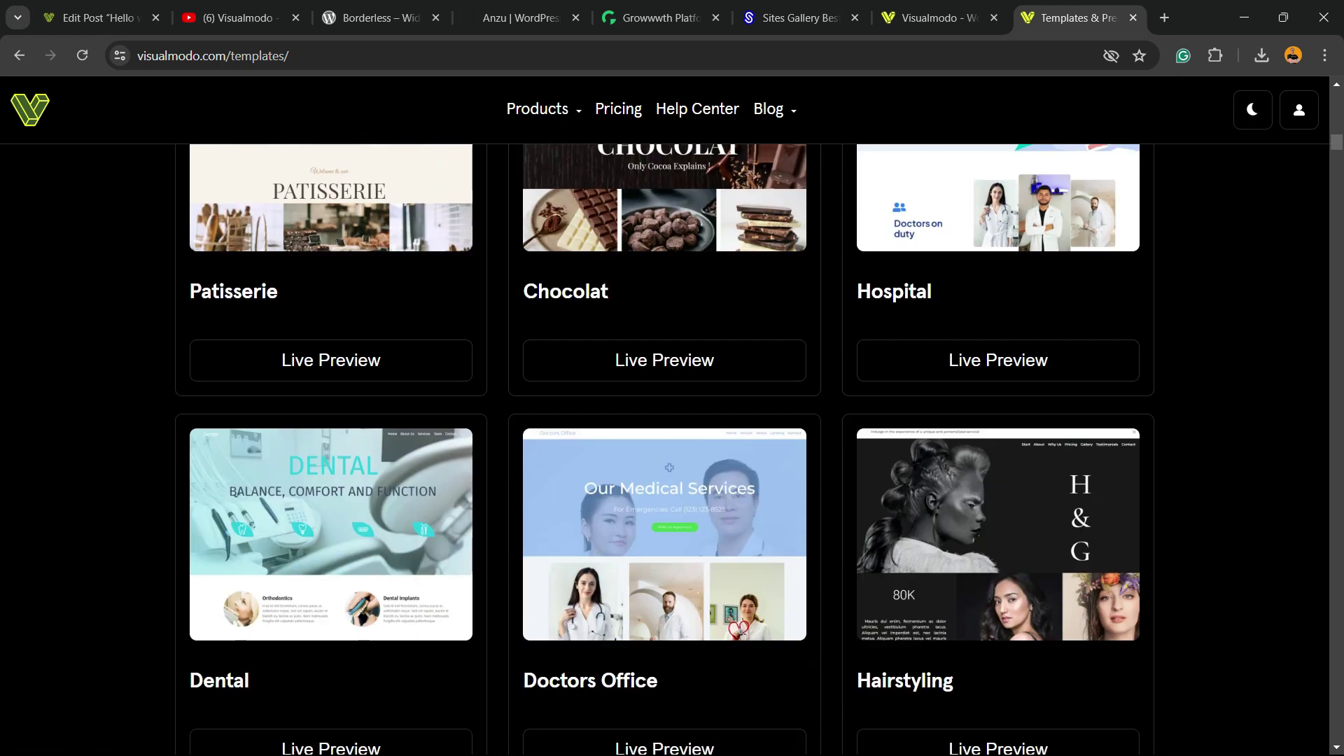
{"action": "scroll", "coordinate": [664, 420], "scroll_direction": "down", "scroll_amount": 5}
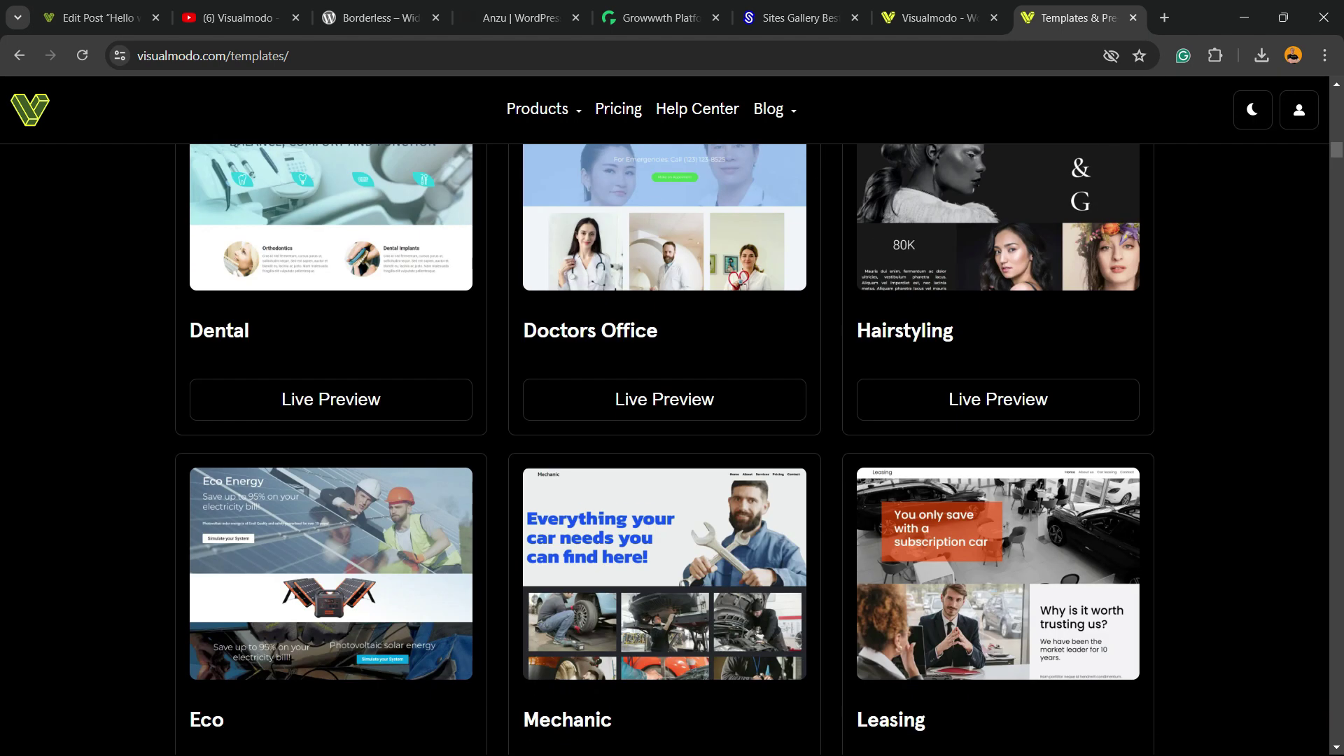
{"action": "scroll", "coordinate": [665, 420], "scroll_direction": "down", "scroll_amount": 15}
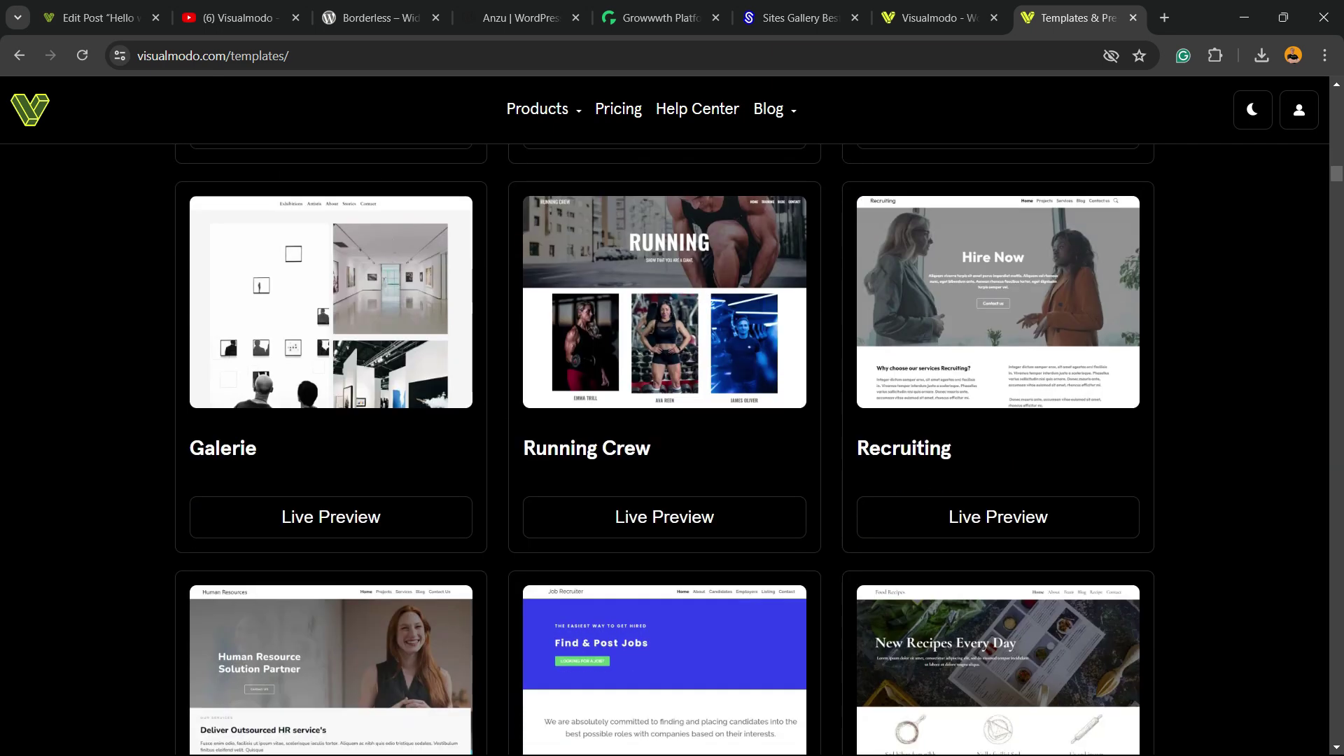
{"action": "scroll", "coordinate": [665, 420], "scroll_direction": "down", "scroll_amount": 3}
{"action": "scroll", "coordinate": [665, 420], "scroll_direction": "down", "scroll_amount": 12}
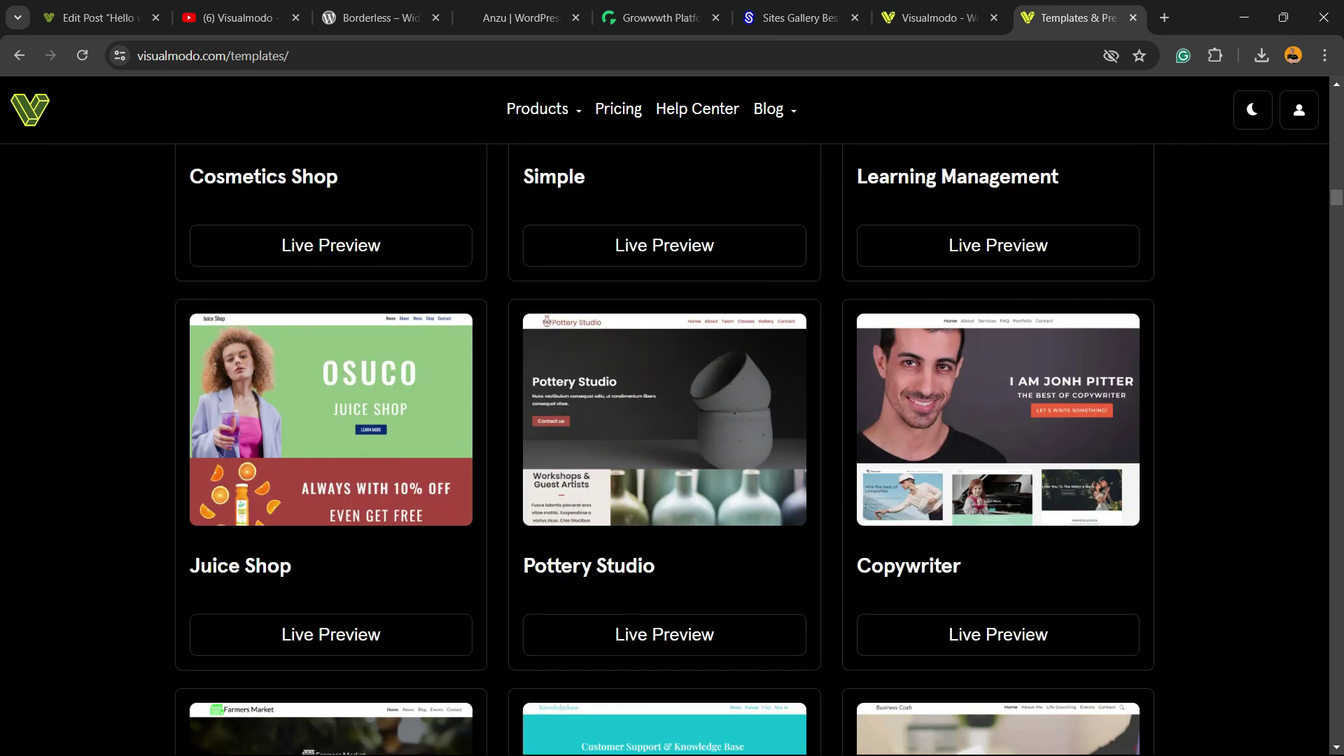
{"action": "scroll", "coordinate": [665, 420], "scroll_direction": "down", "scroll_amount": 3}
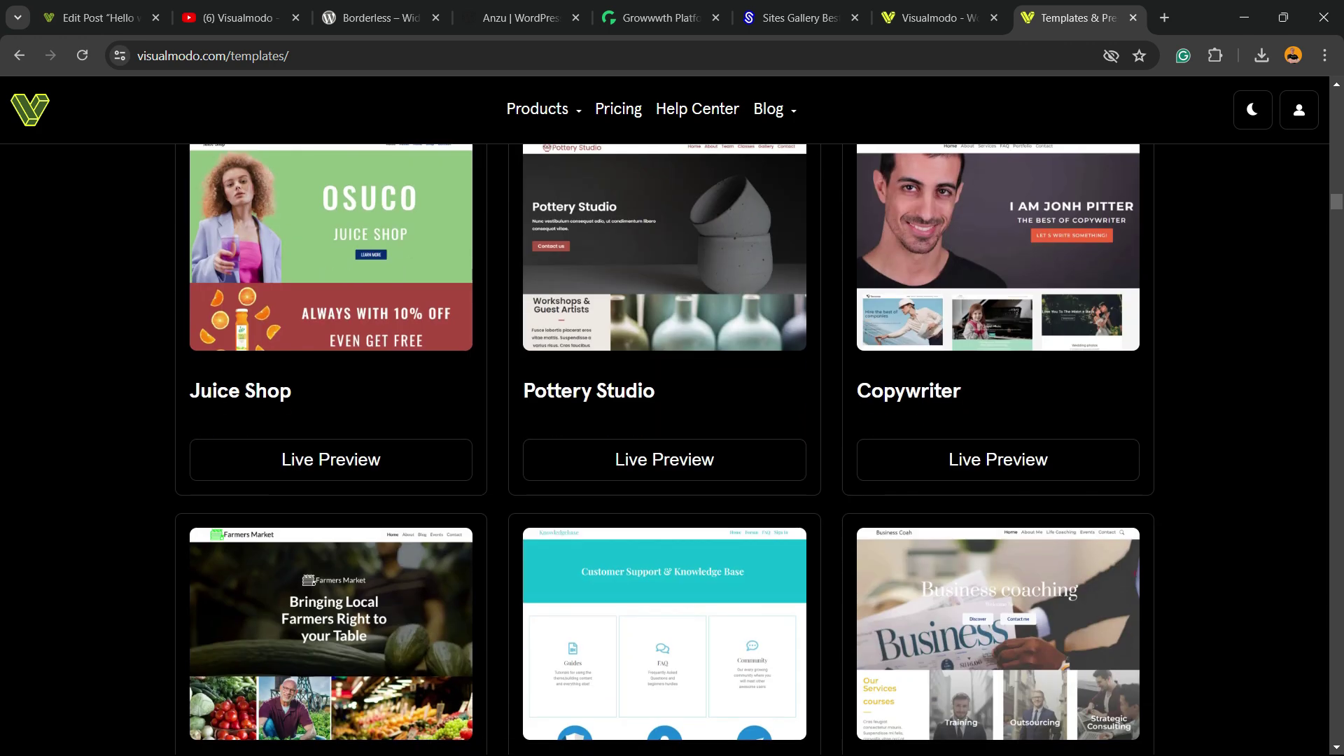